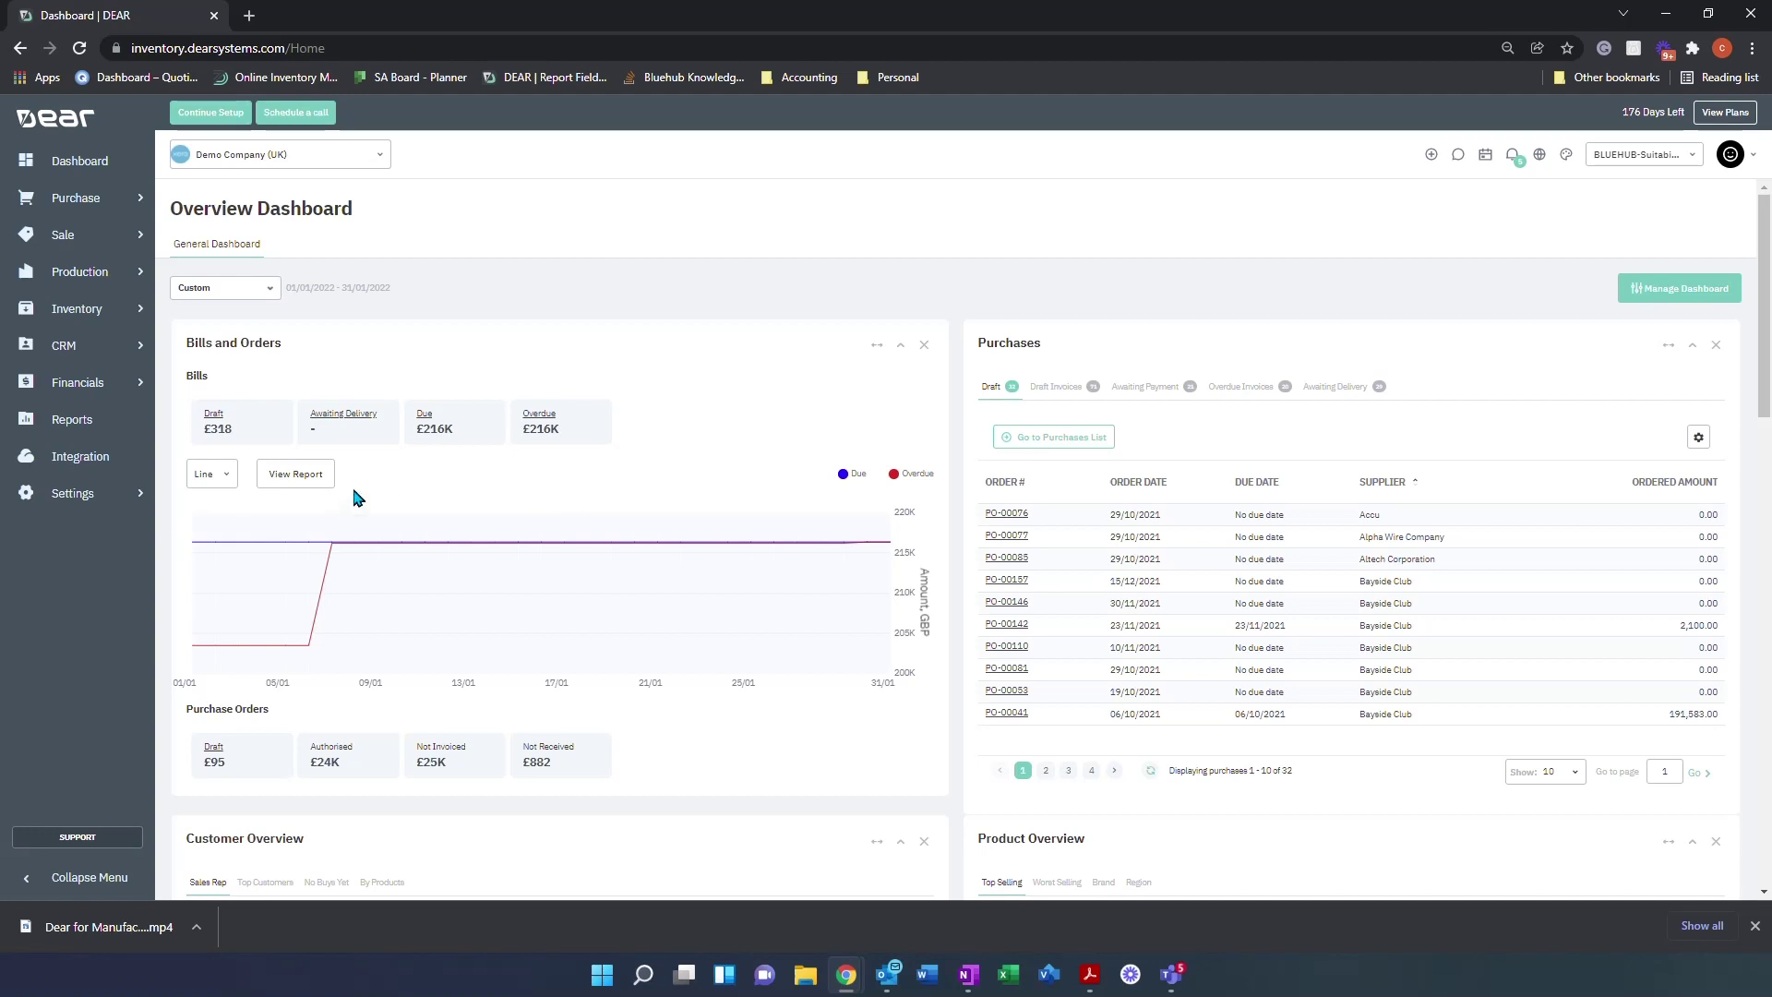
# Step: Search the product list for 'mto' and open the 1 Litre Ice Cream Tub product
pyautogui.click(145, 321)
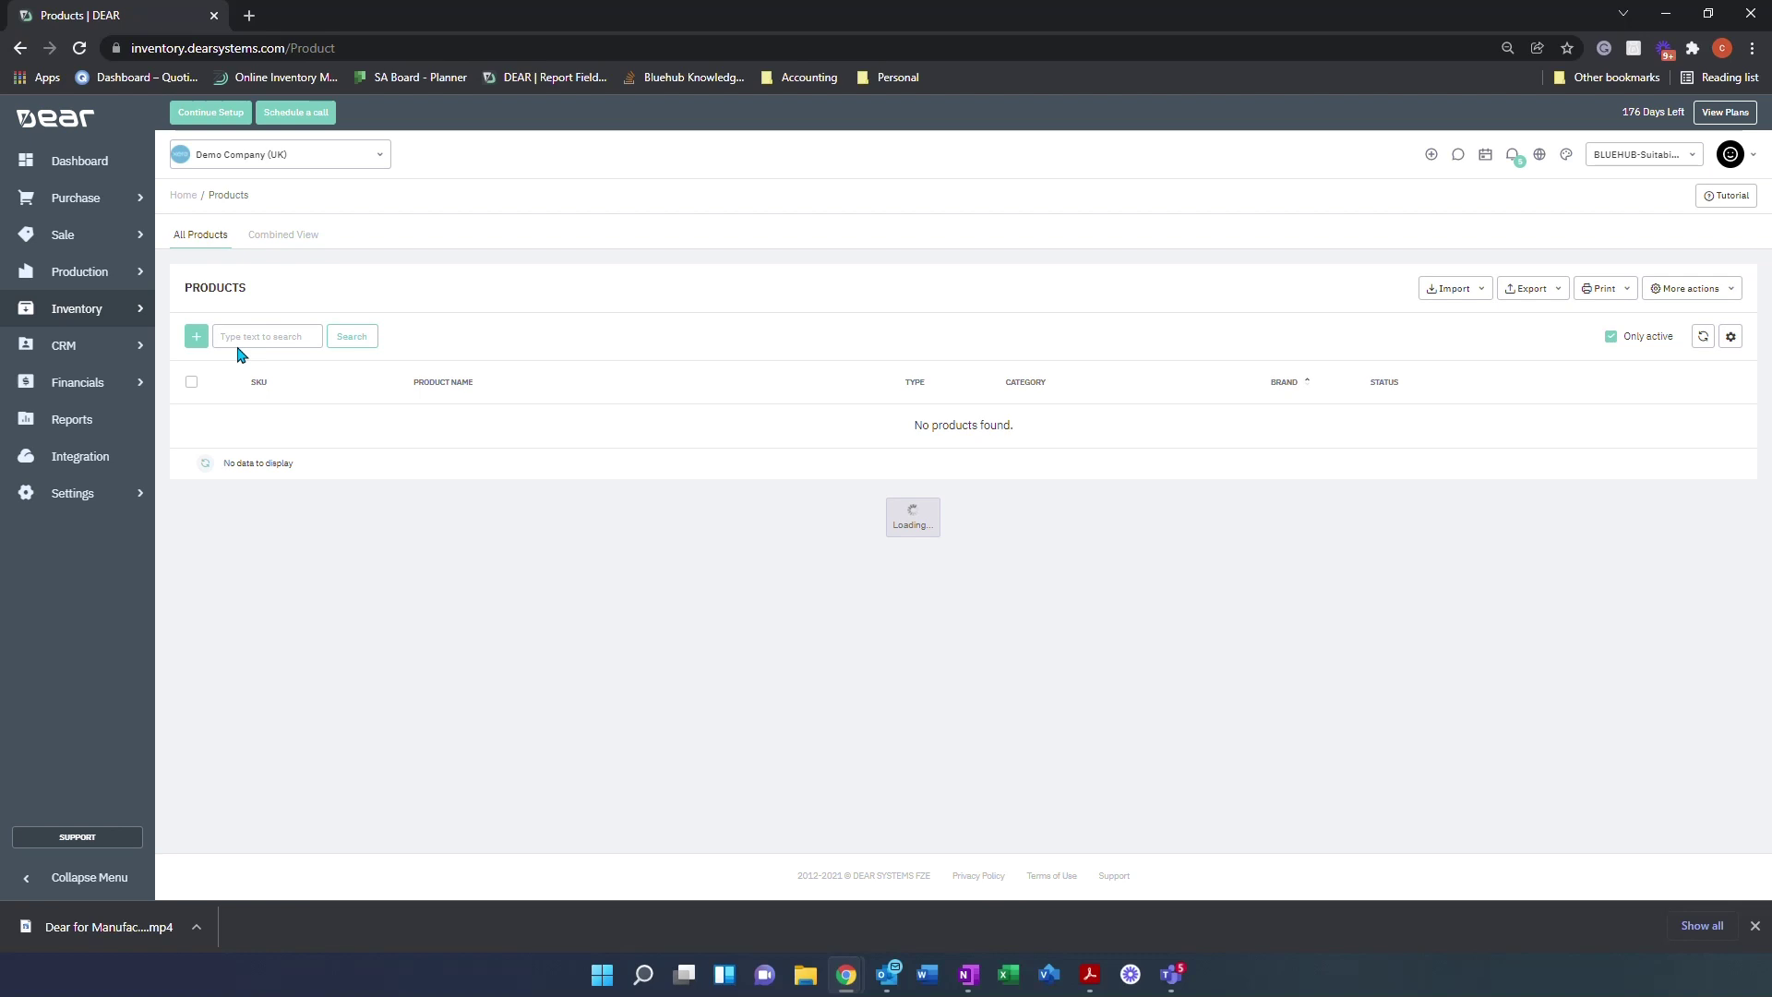
pyautogui.click(245, 337)
pyautogui.write('mto')
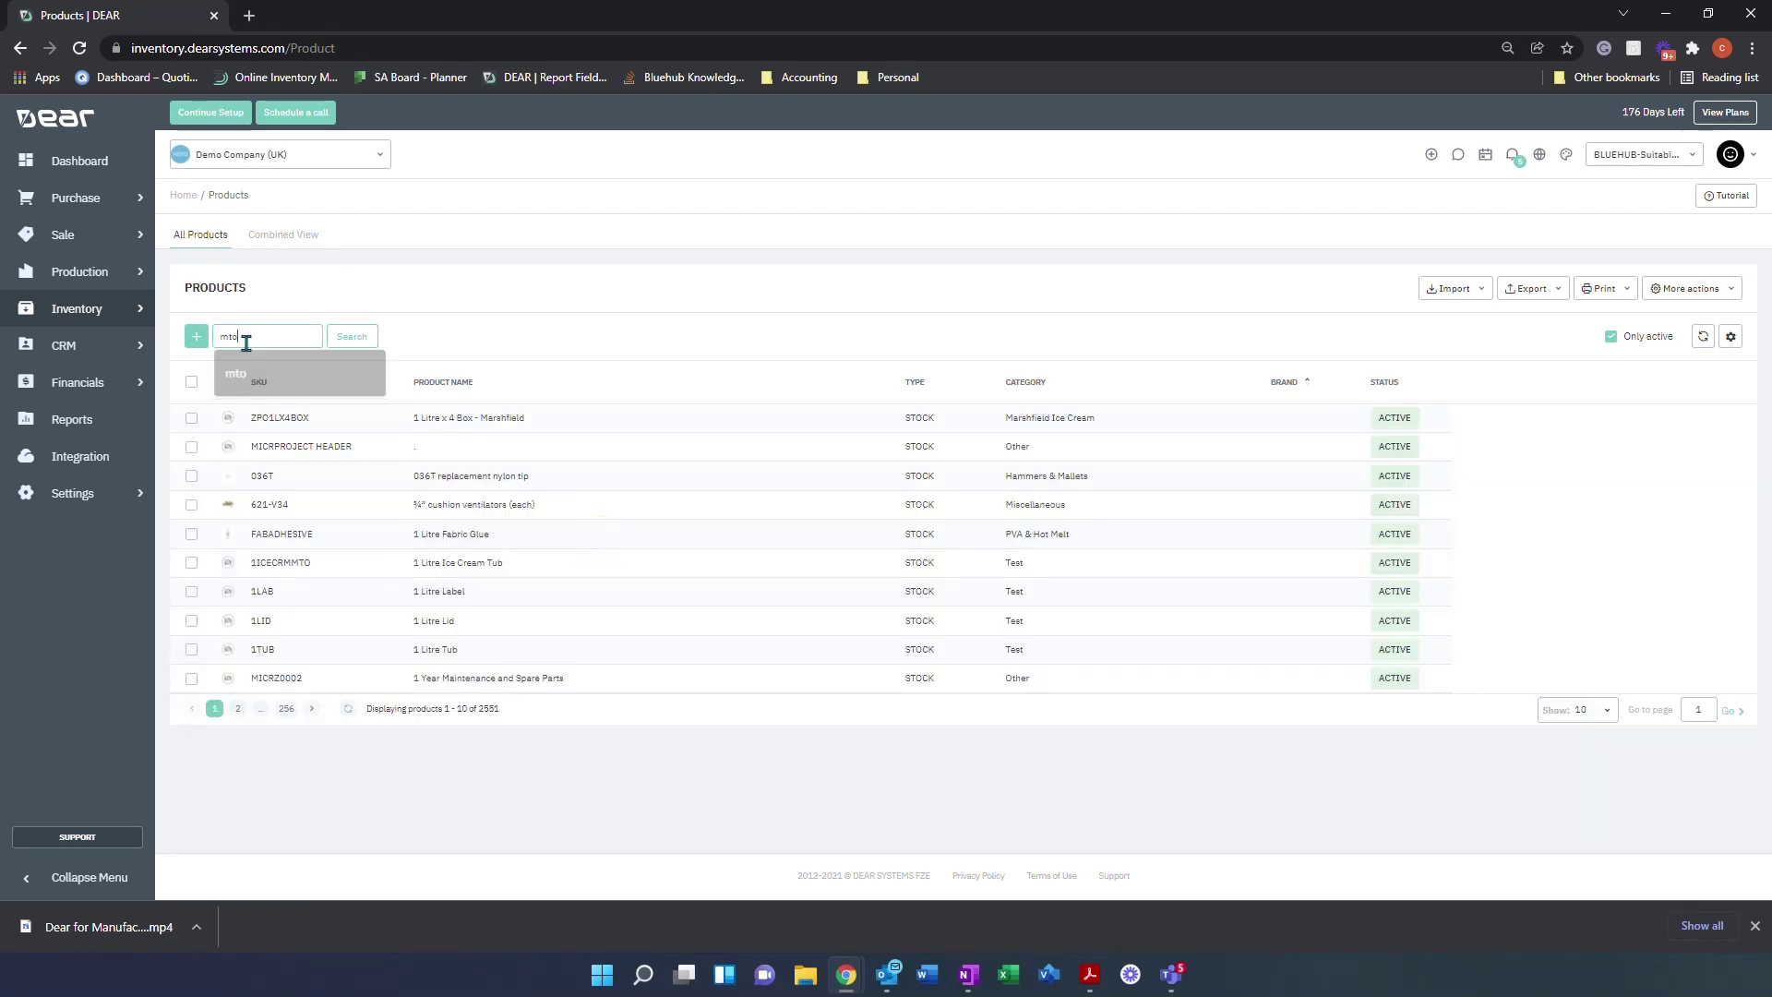
pyautogui.click(478, 426)
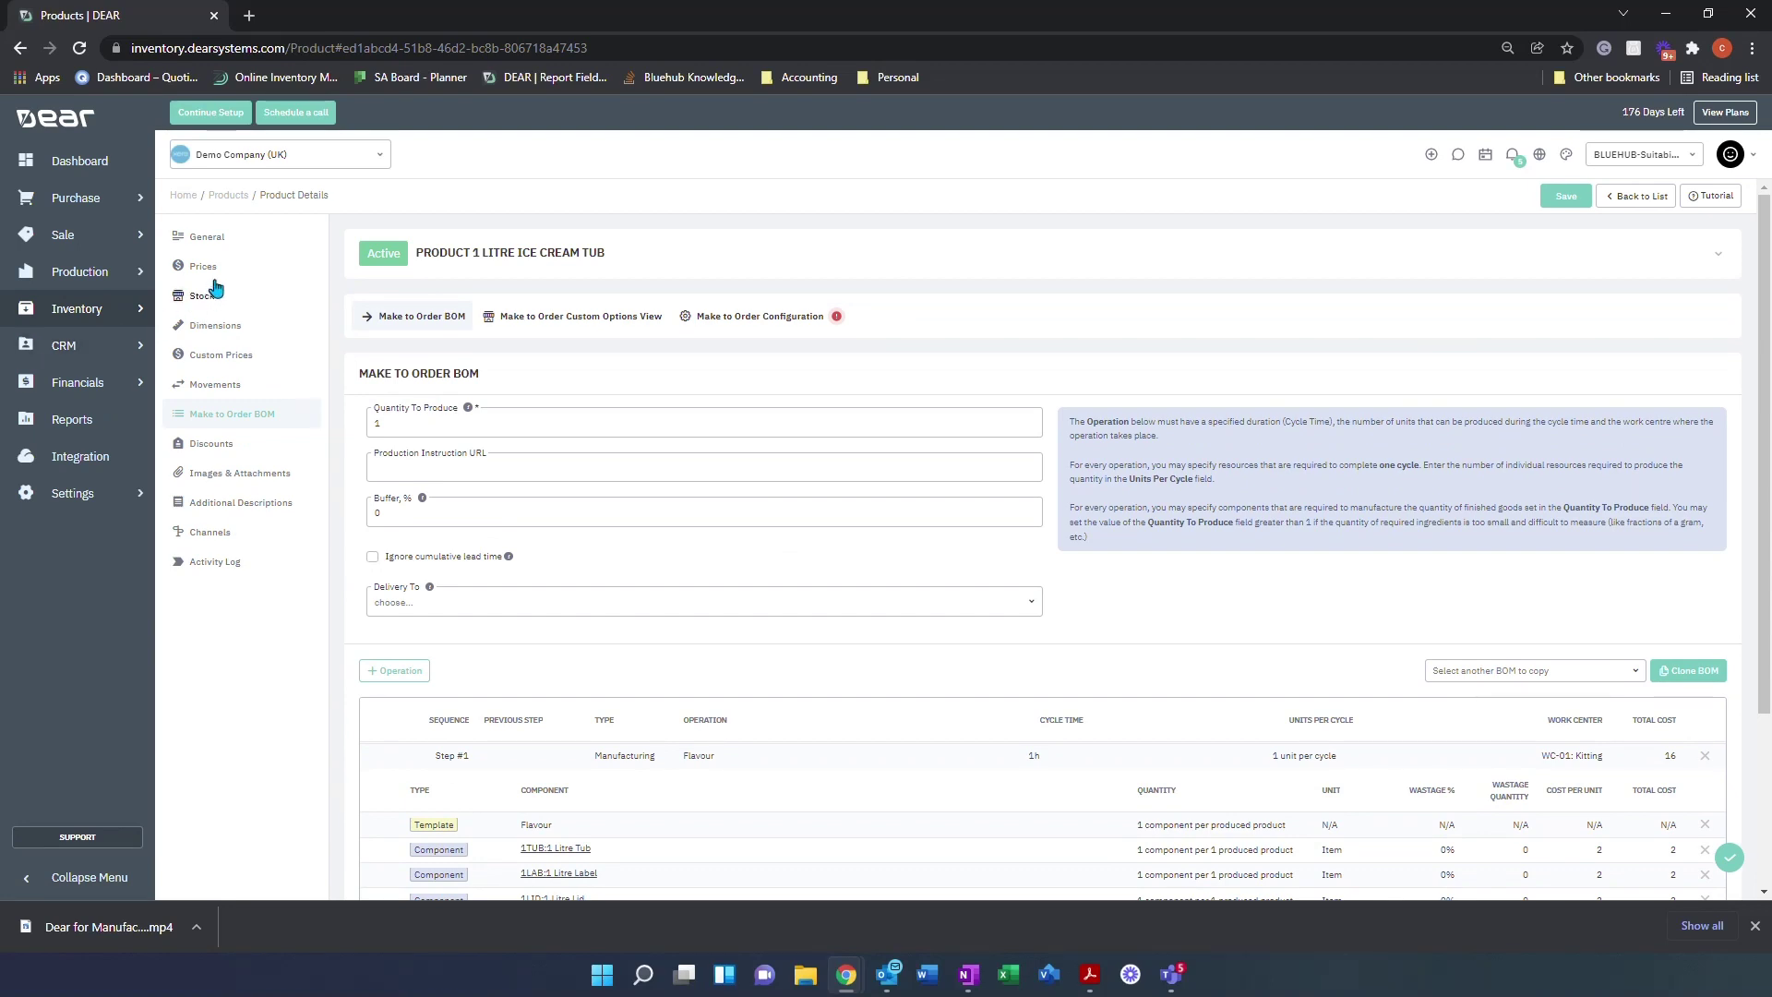
# Step: On the General tab, review the Costing Method and Type options, leaving Type as Stock
pyautogui.click(220, 239)
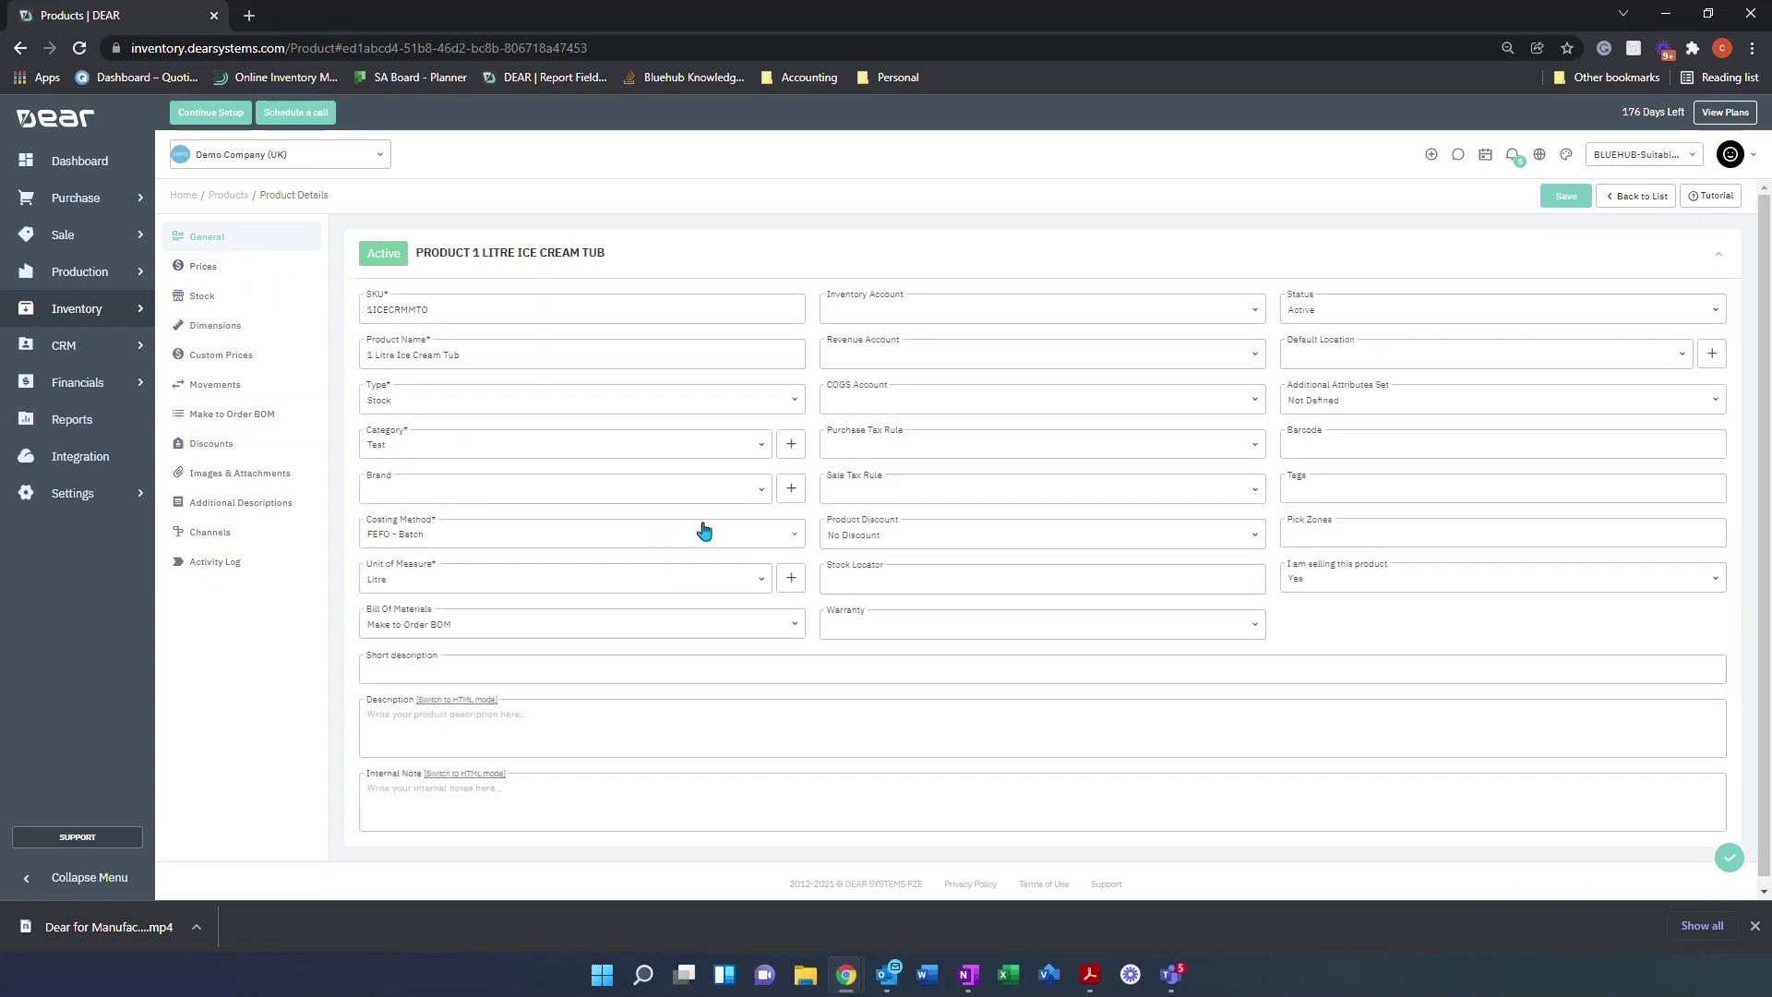
pyautogui.click(783, 543)
pyautogui.scroll(1, 452, 585)
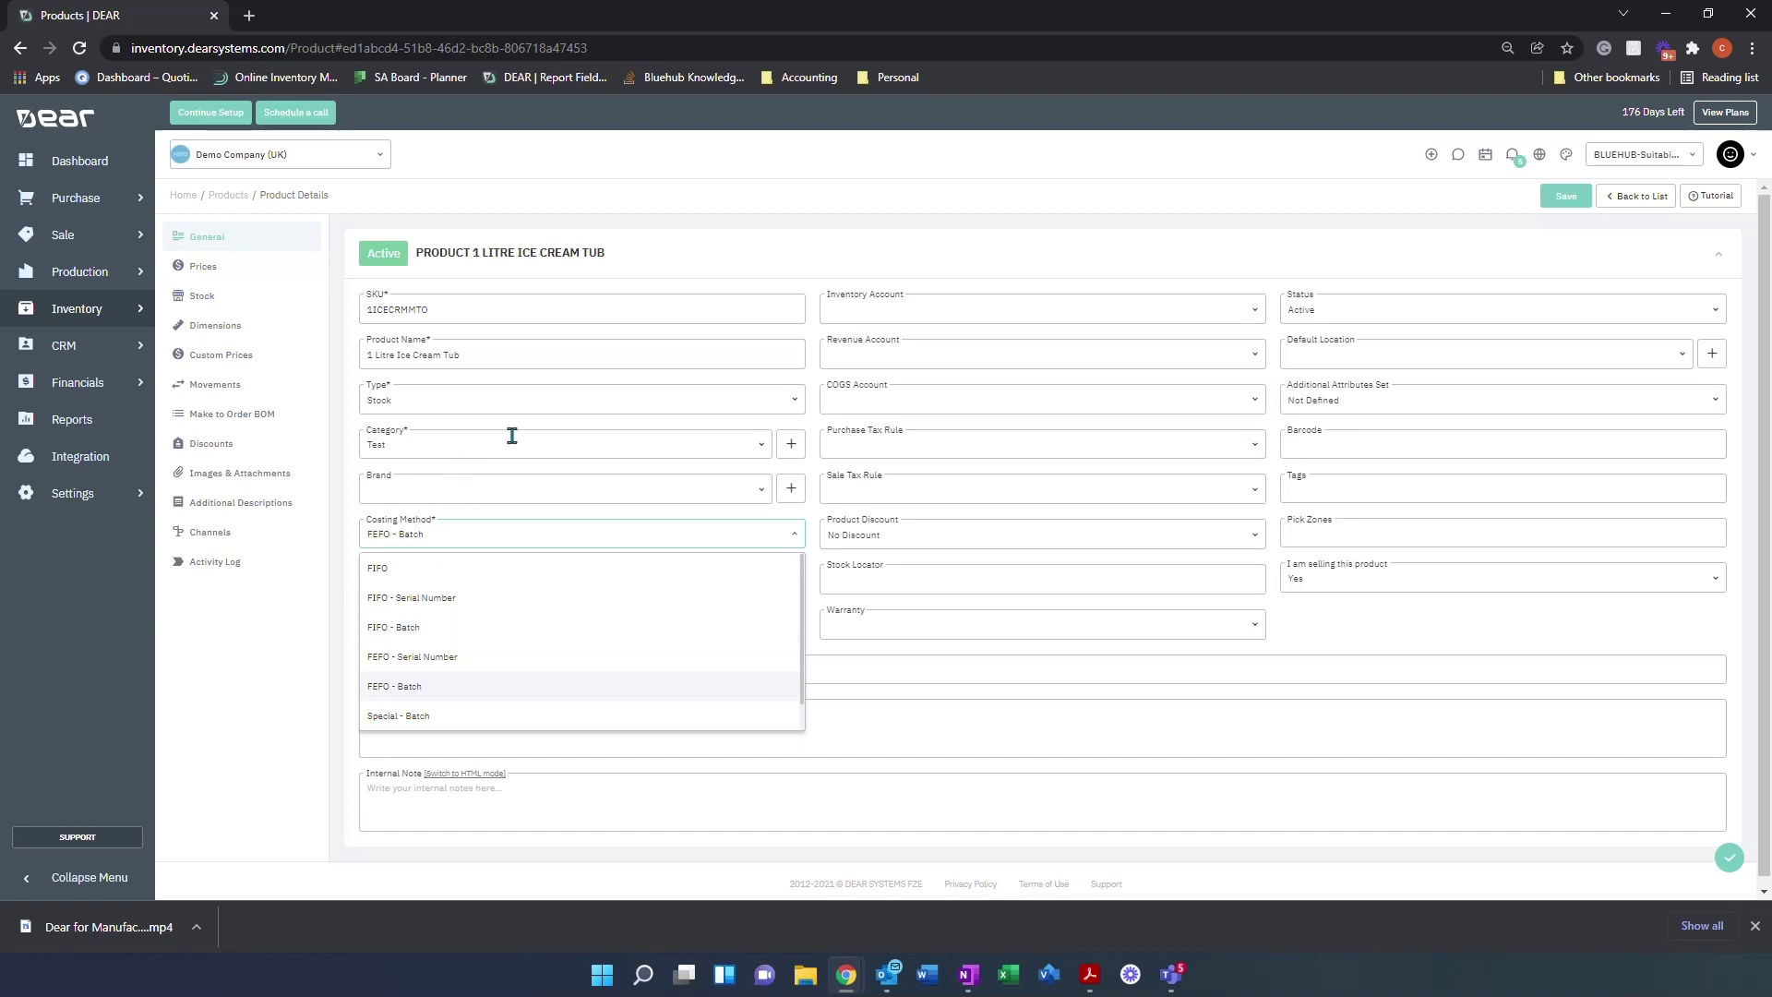
pyautogui.click(790, 404)
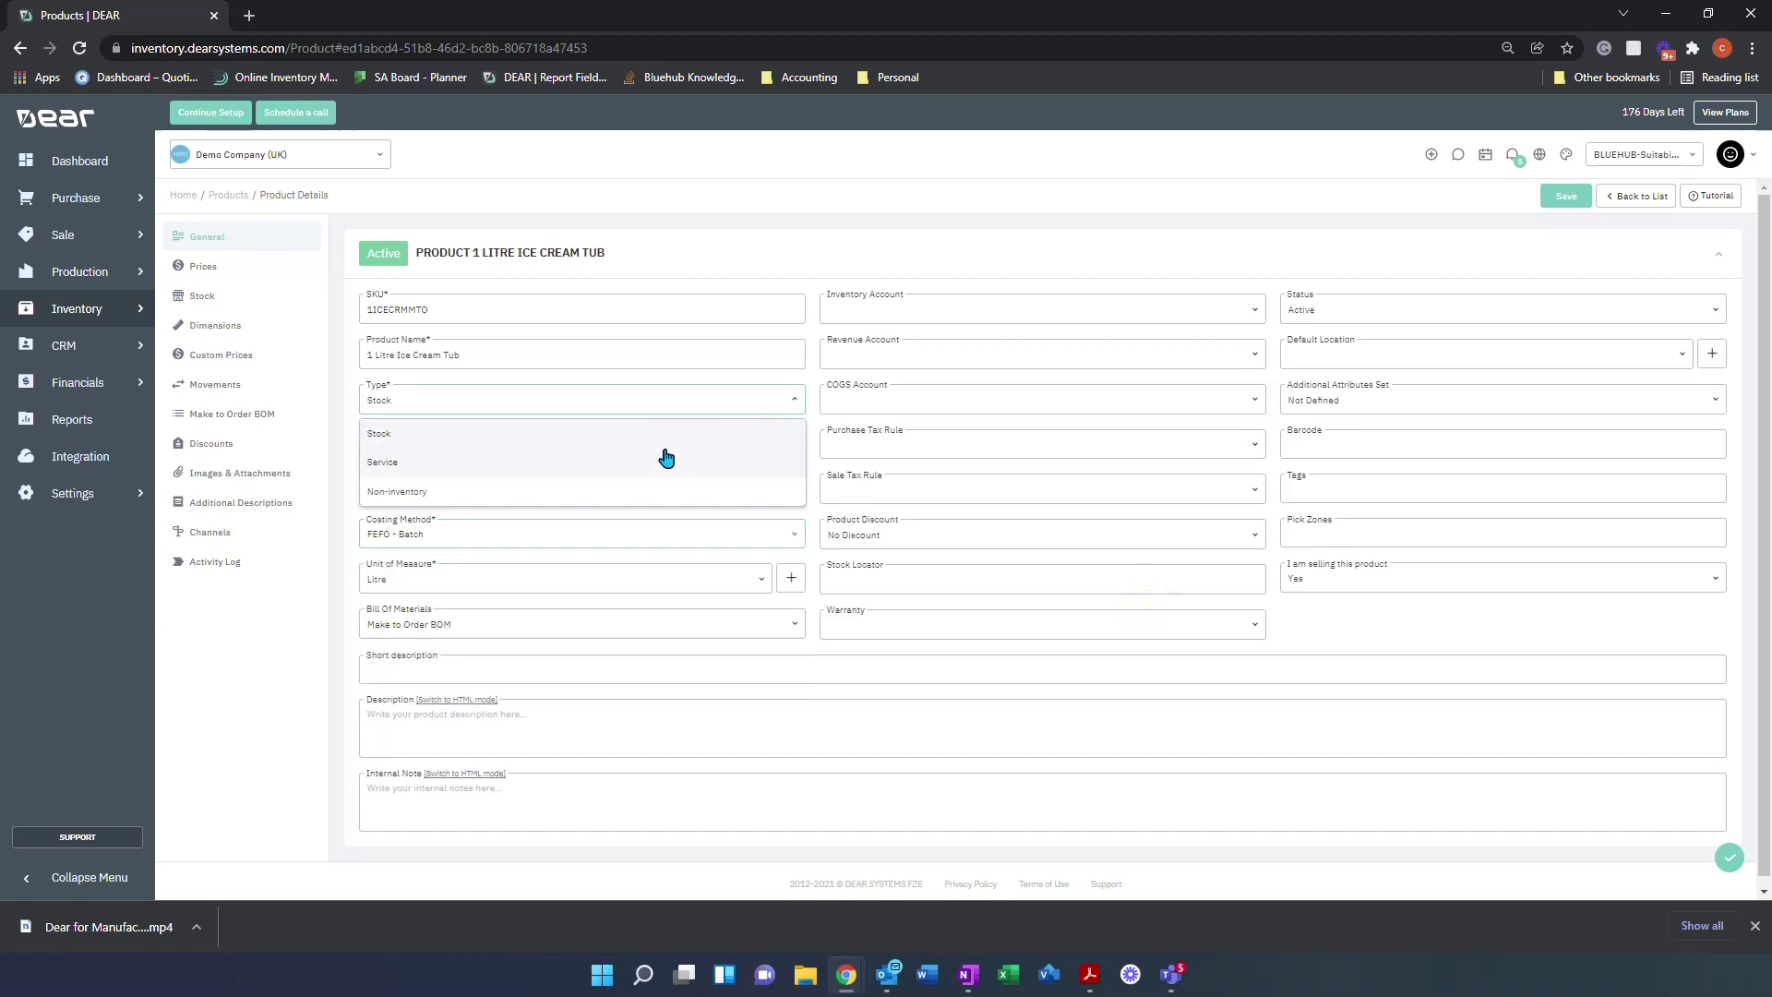
pyautogui.click(249, 651)
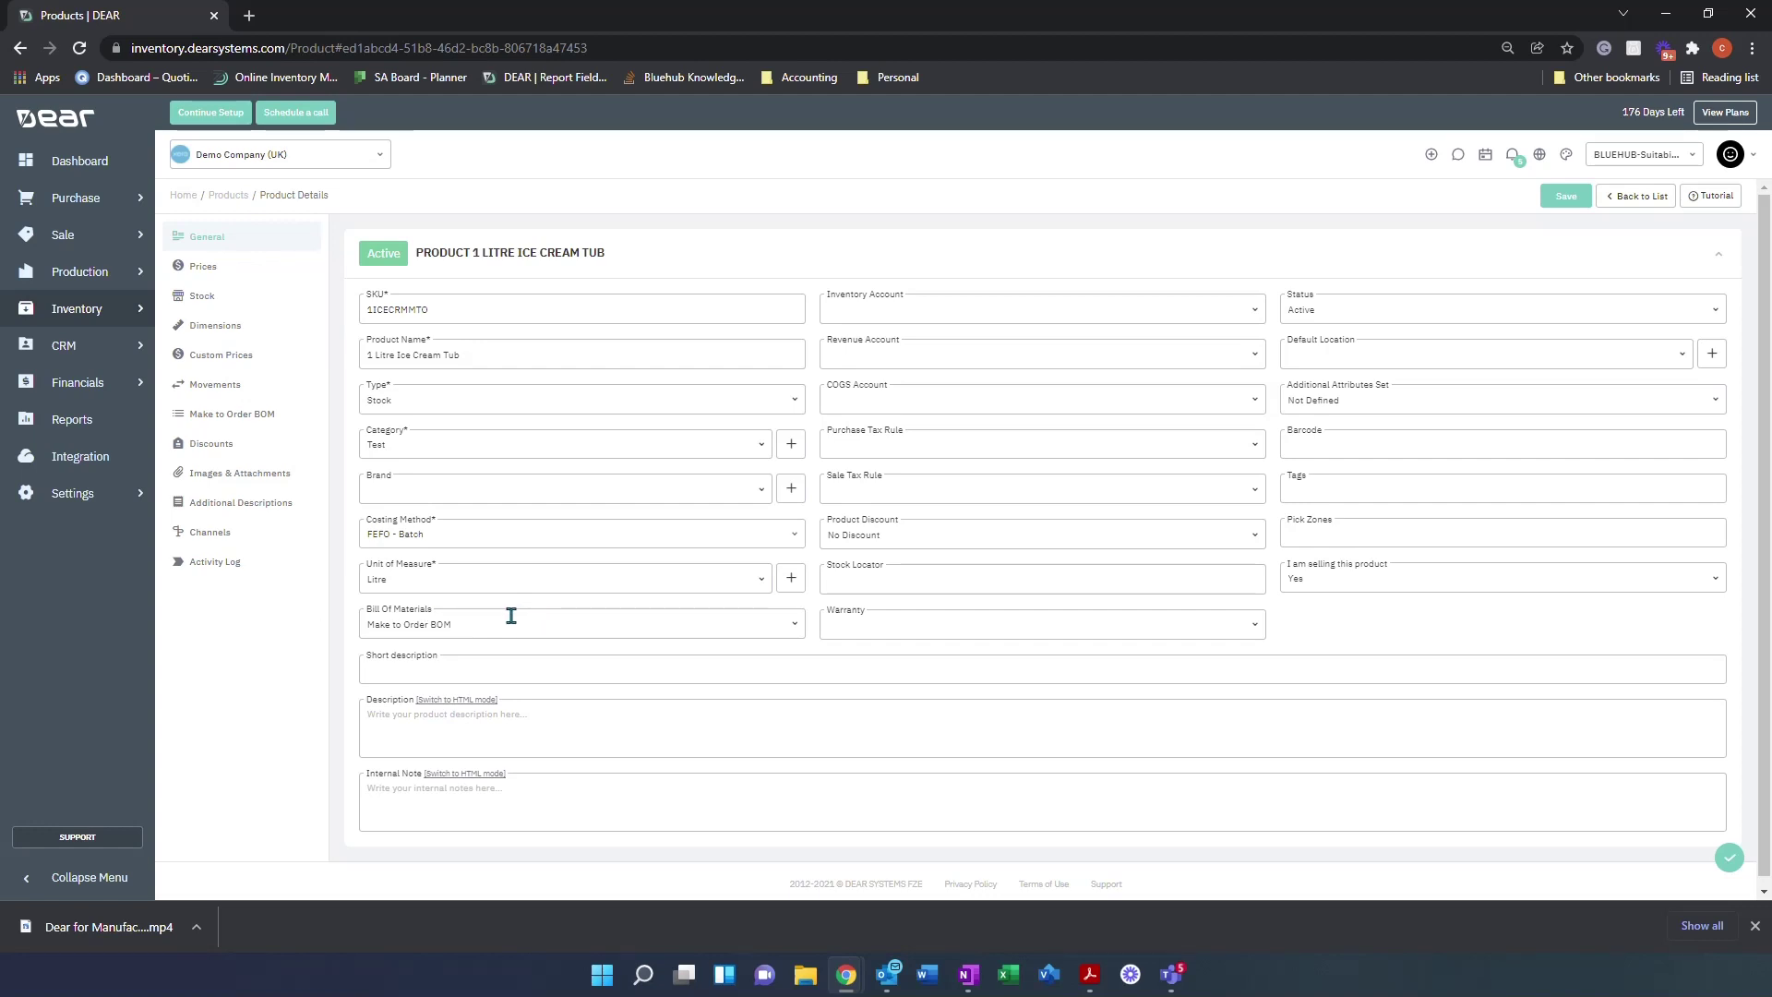
# Step: Keep Make to Order BOM as the bill of materials and review its Step #1 components
pyautogui.click(771, 631)
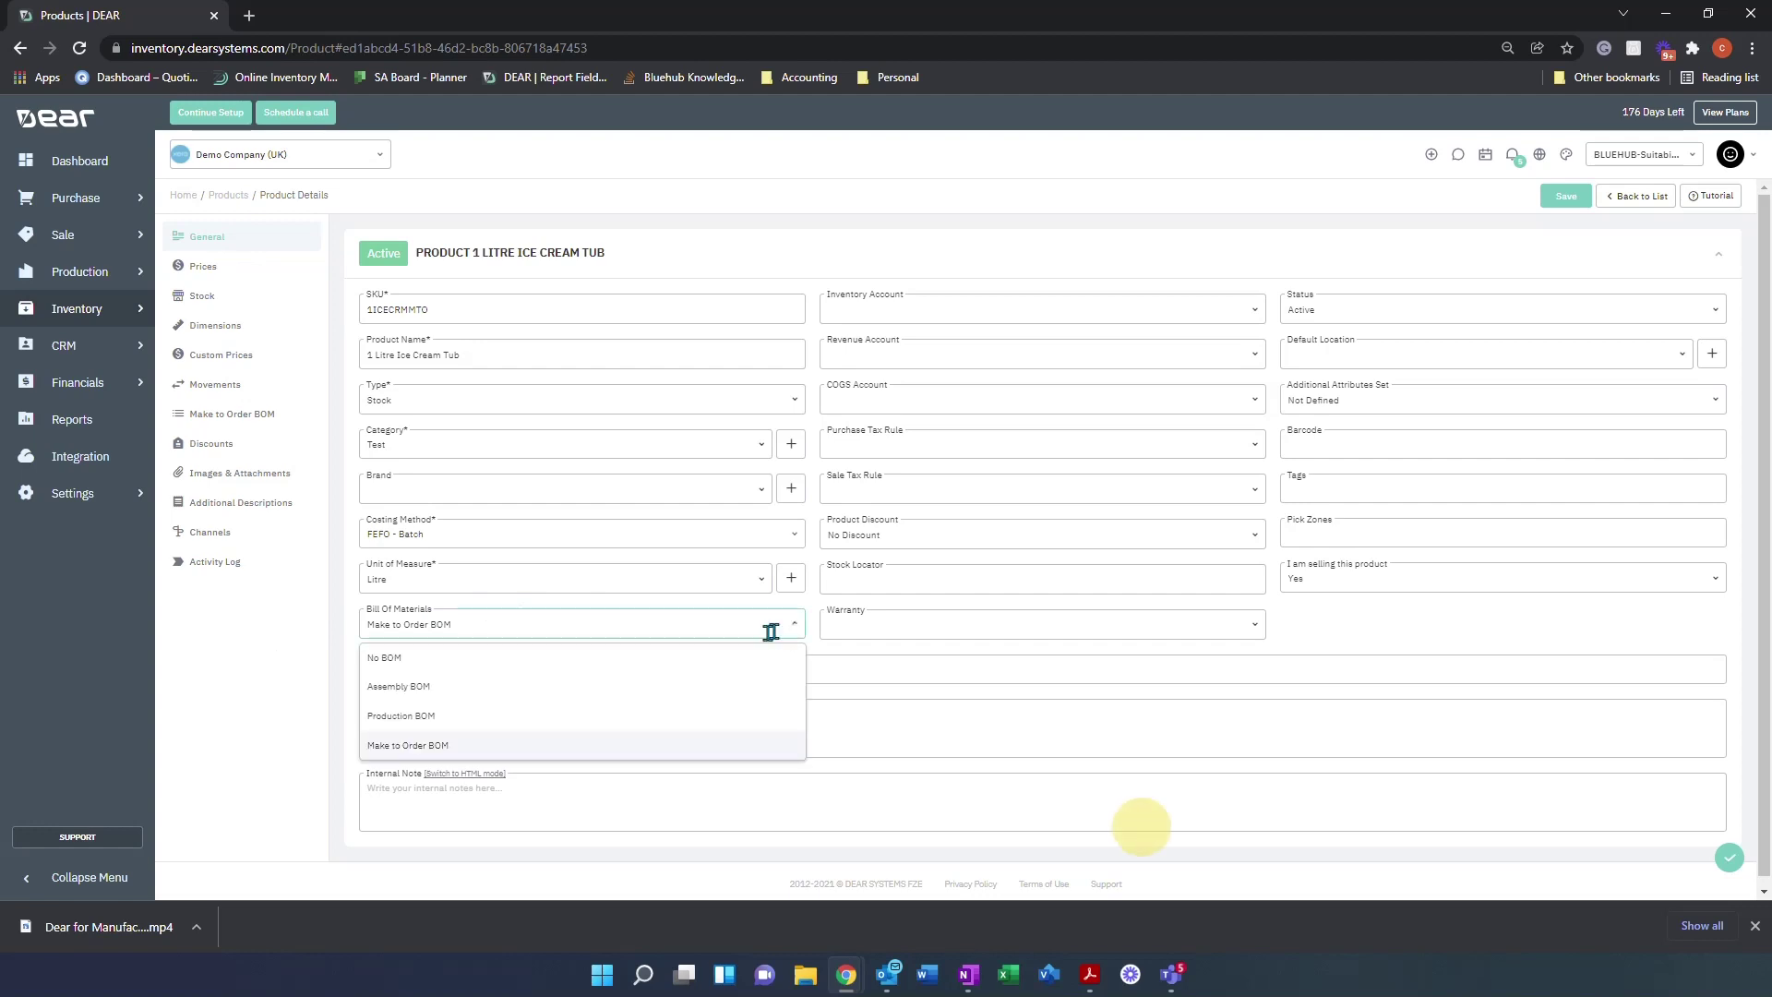
pyautogui.click(594, 739)
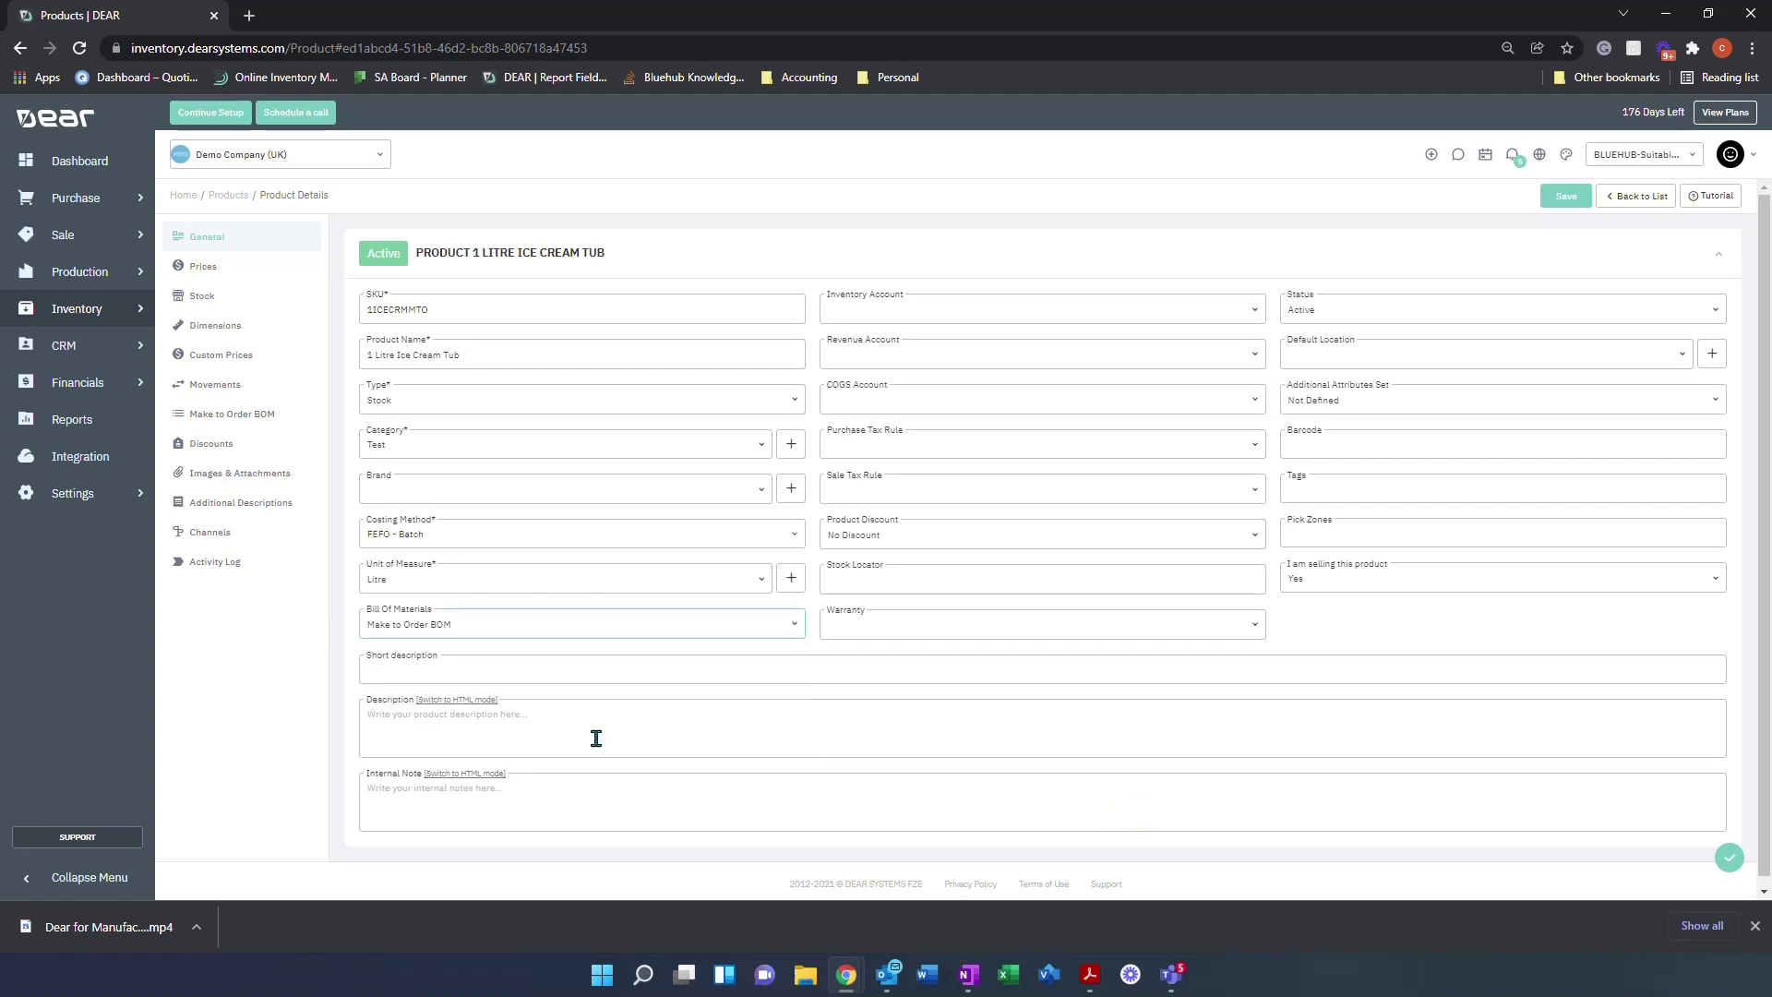
pyautogui.click(255, 424)
pyautogui.scroll(-1, 394, 454)
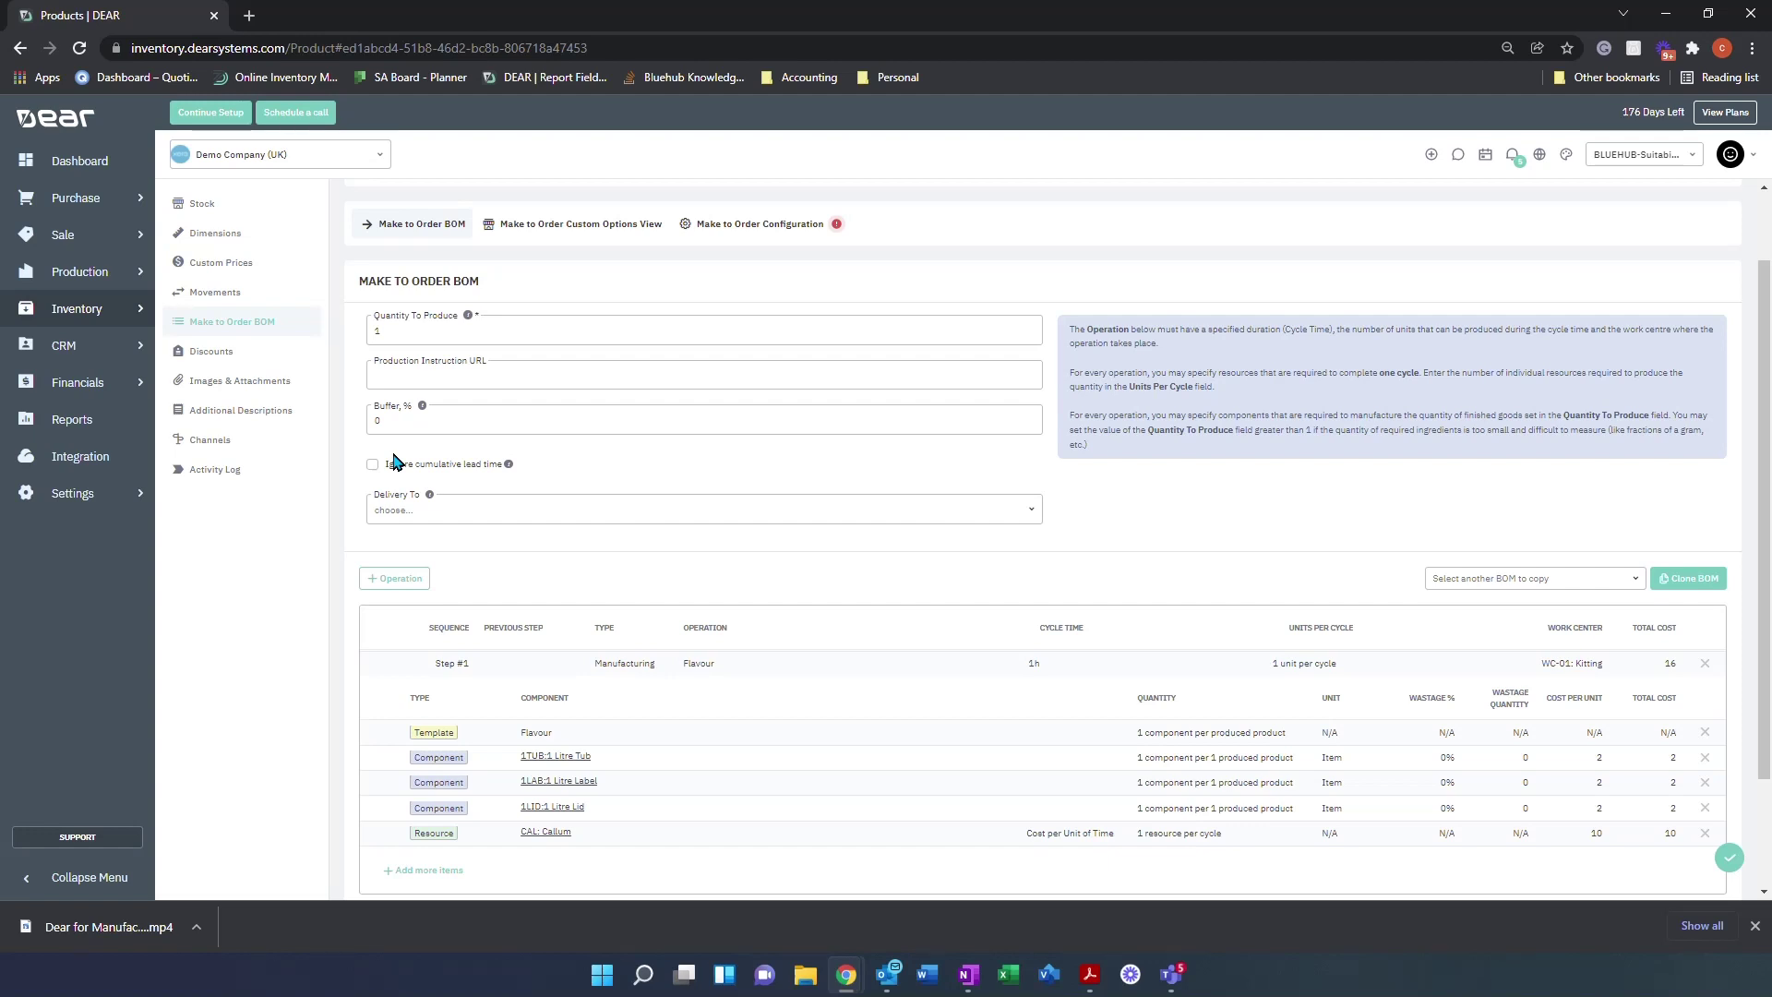
pyautogui.scroll(-1, 407, 542)
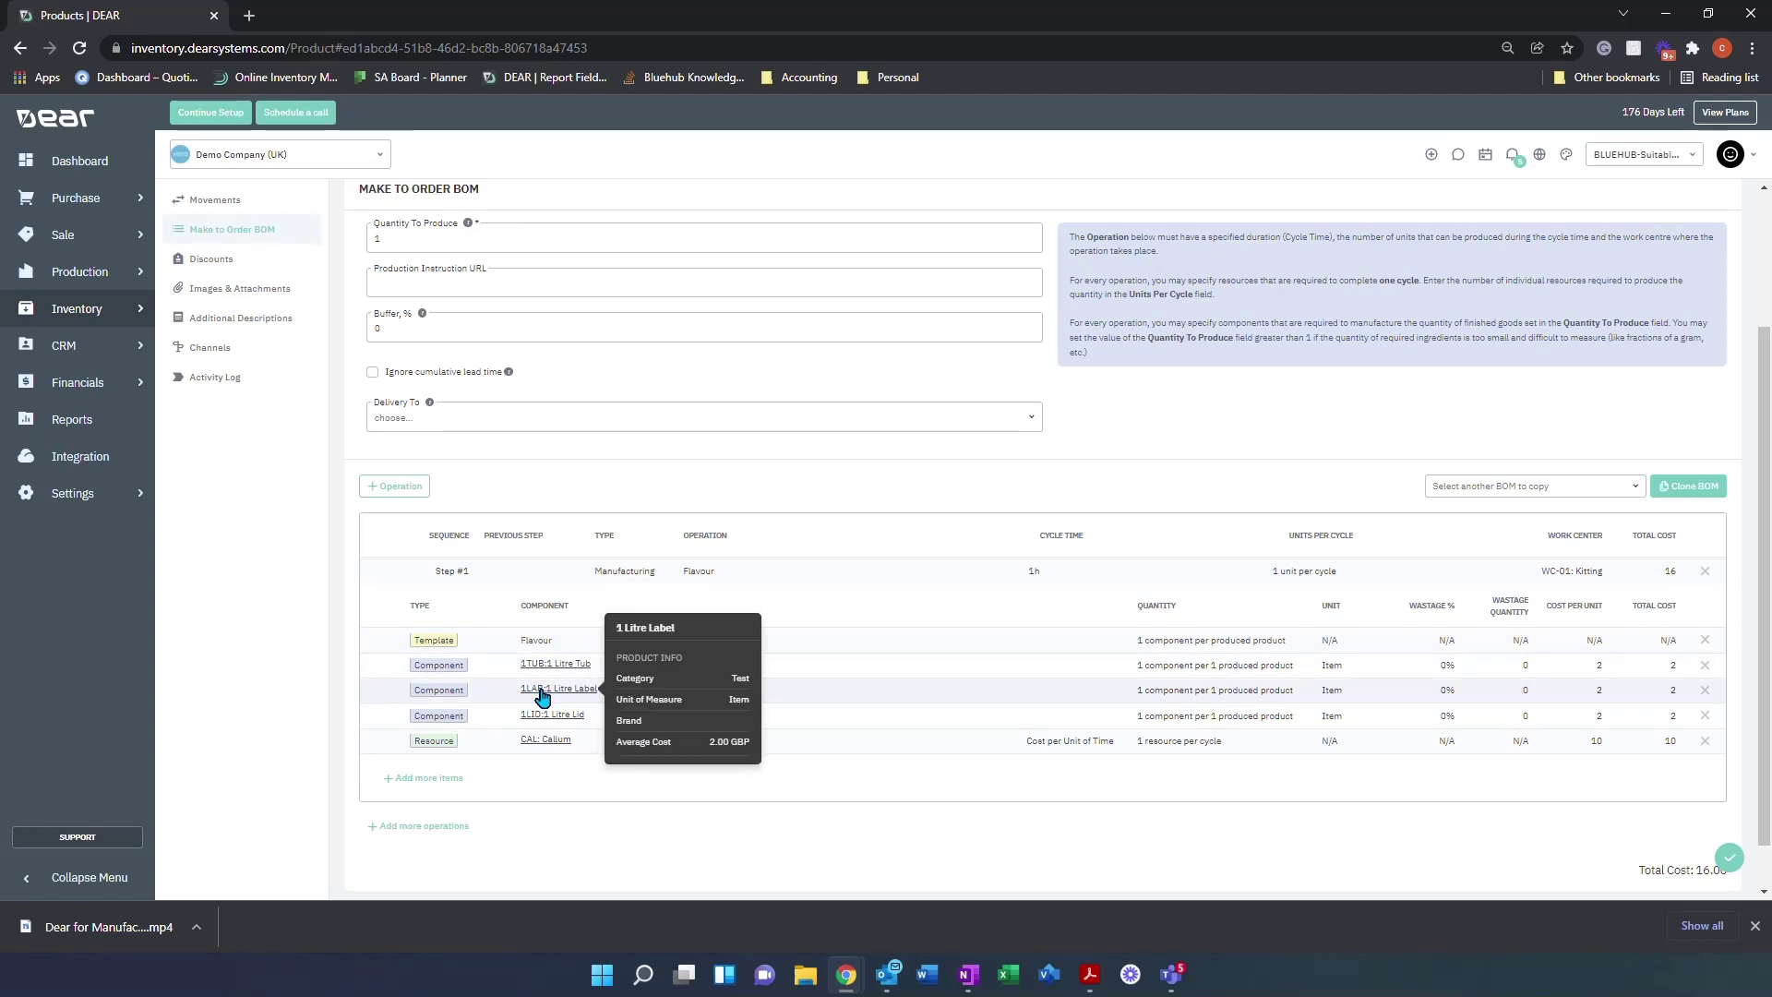
pyautogui.moveTo(546, 726)
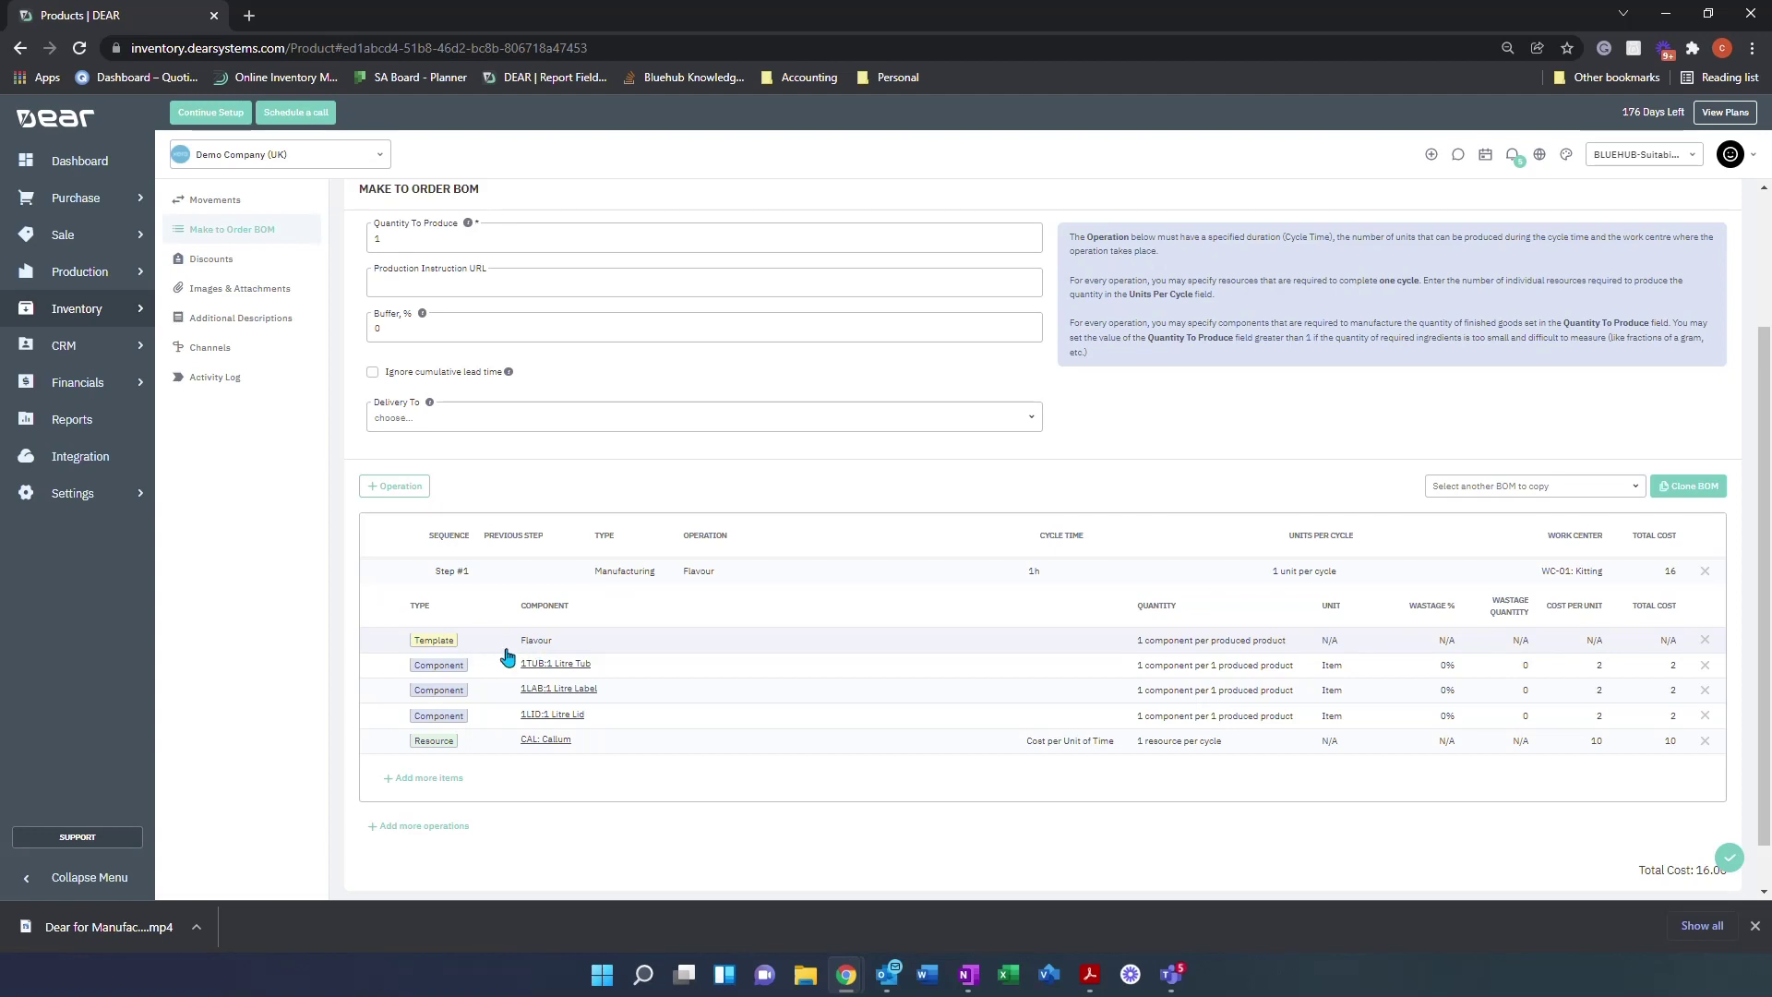
# Step: Add a Template item row to Step #1, then delete the empty row
pyautogui.click(452, 780)
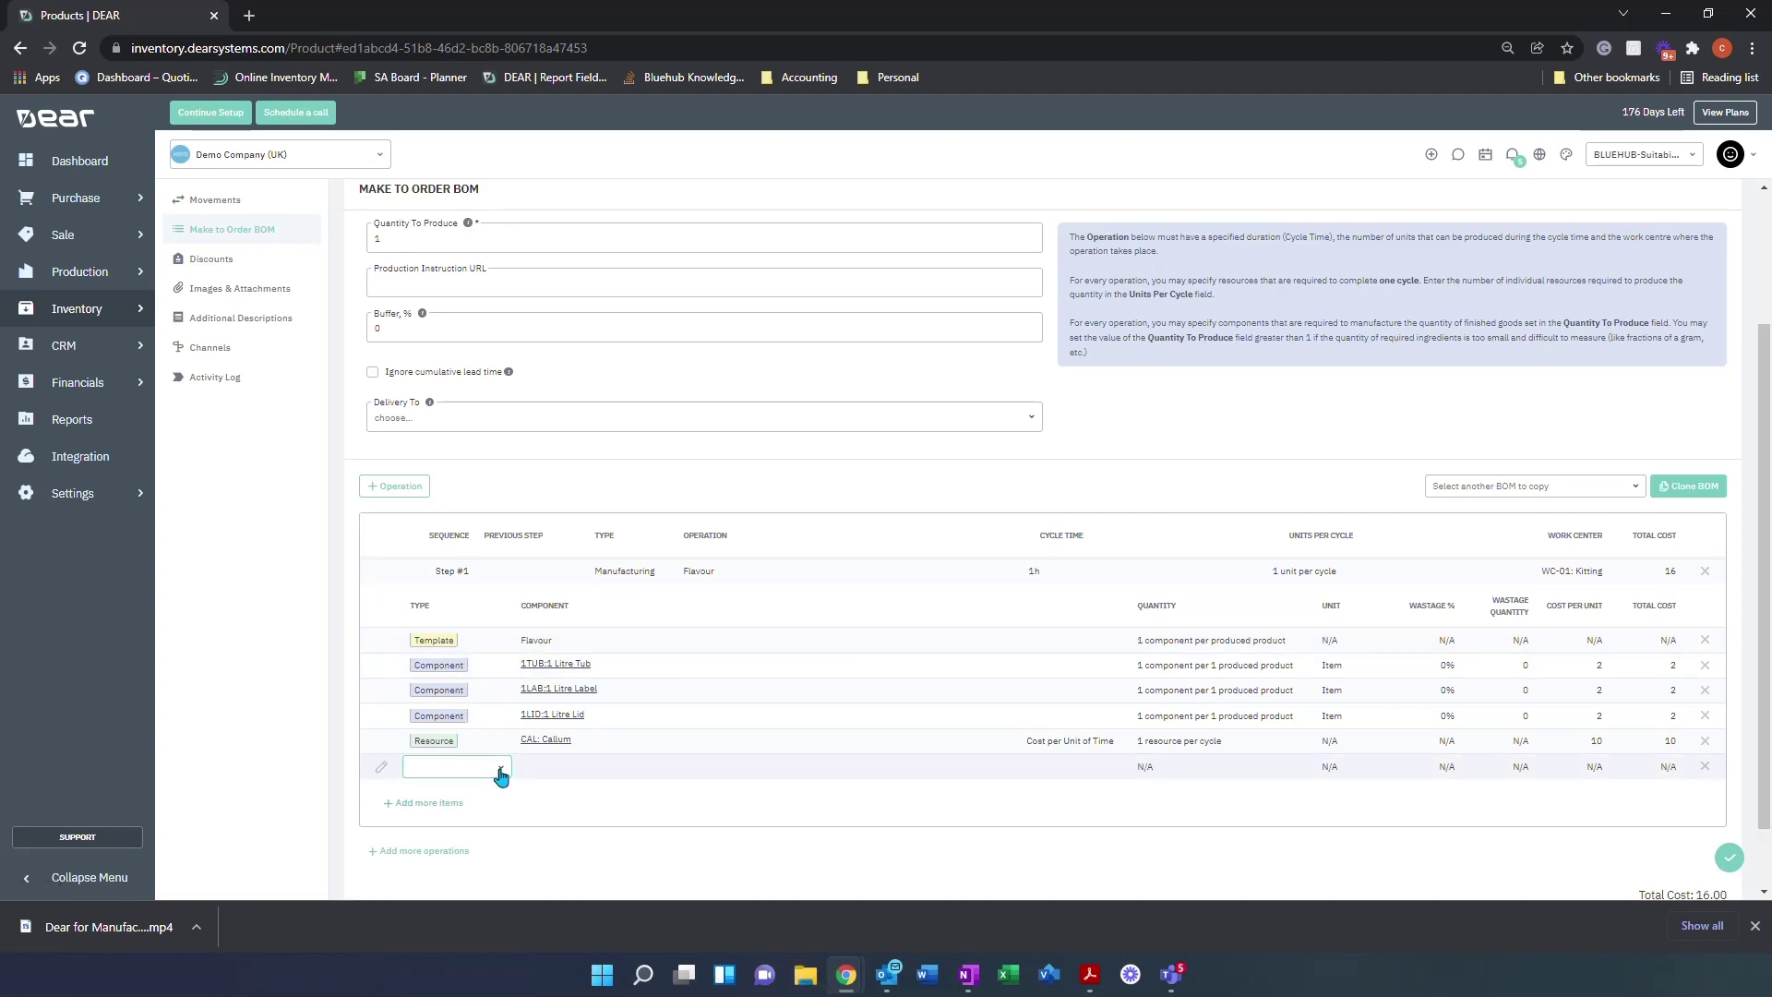
pyautogui.click(496, 772)
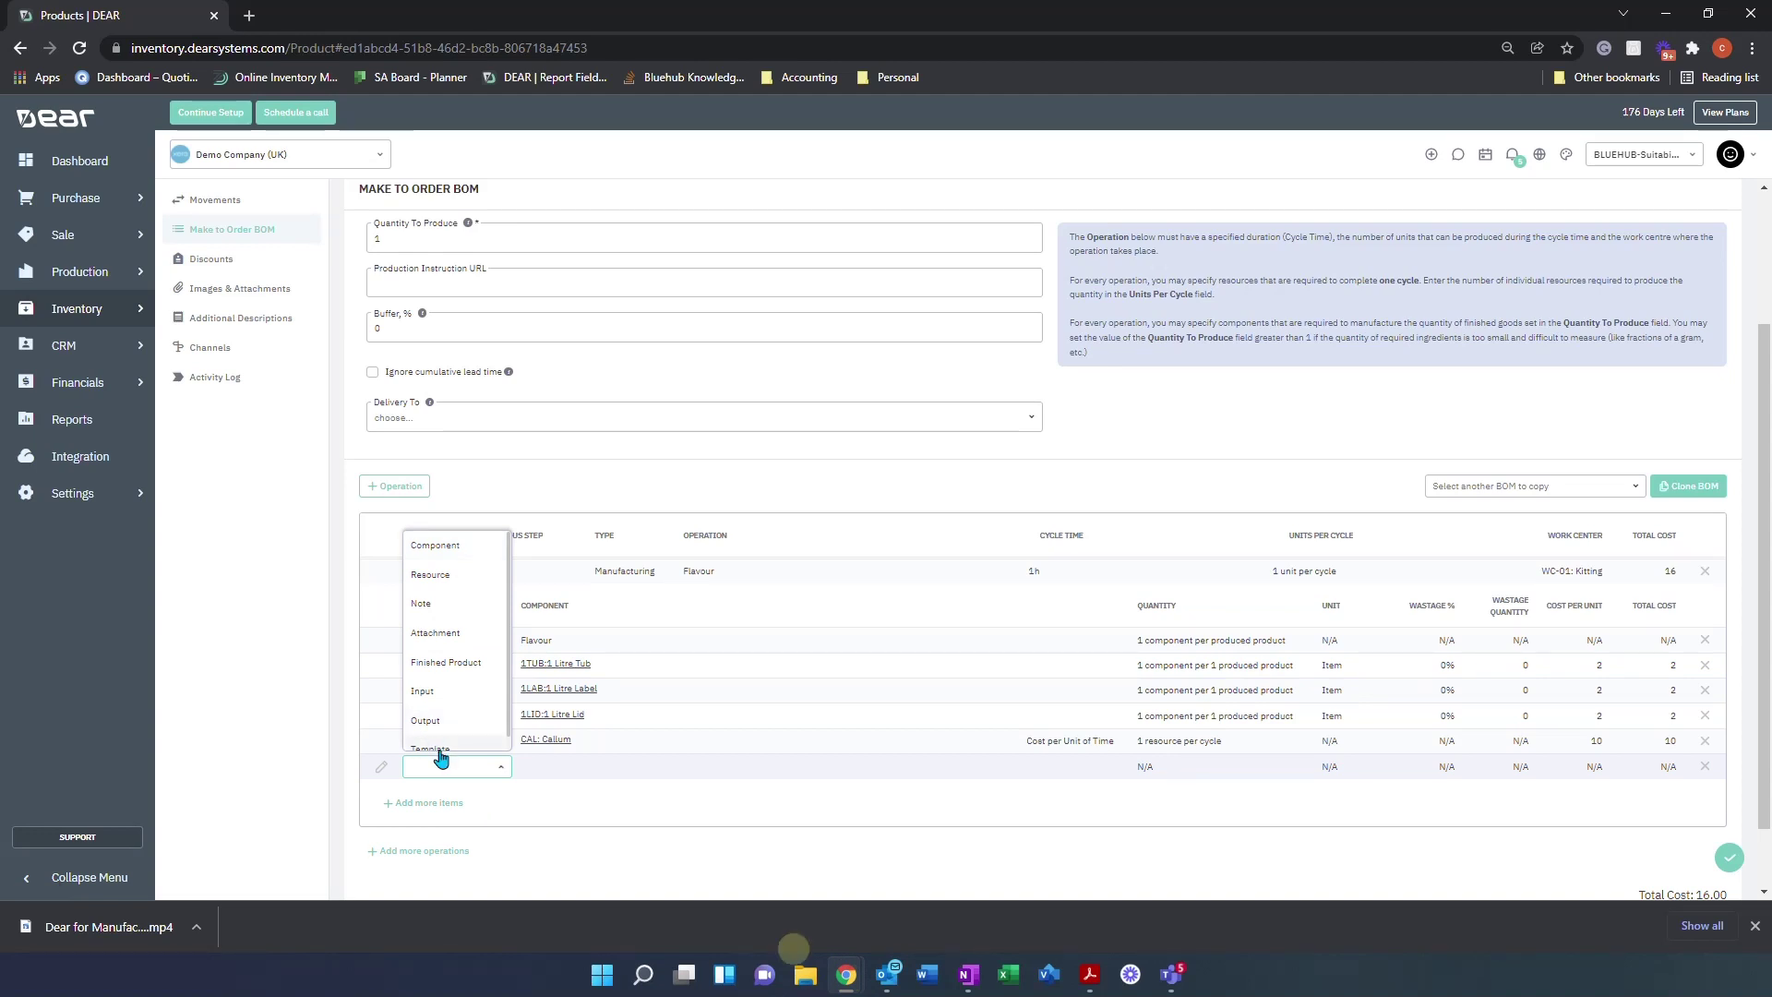
pyautogui.click(431, 747)
pyautogui.click(544, 767)
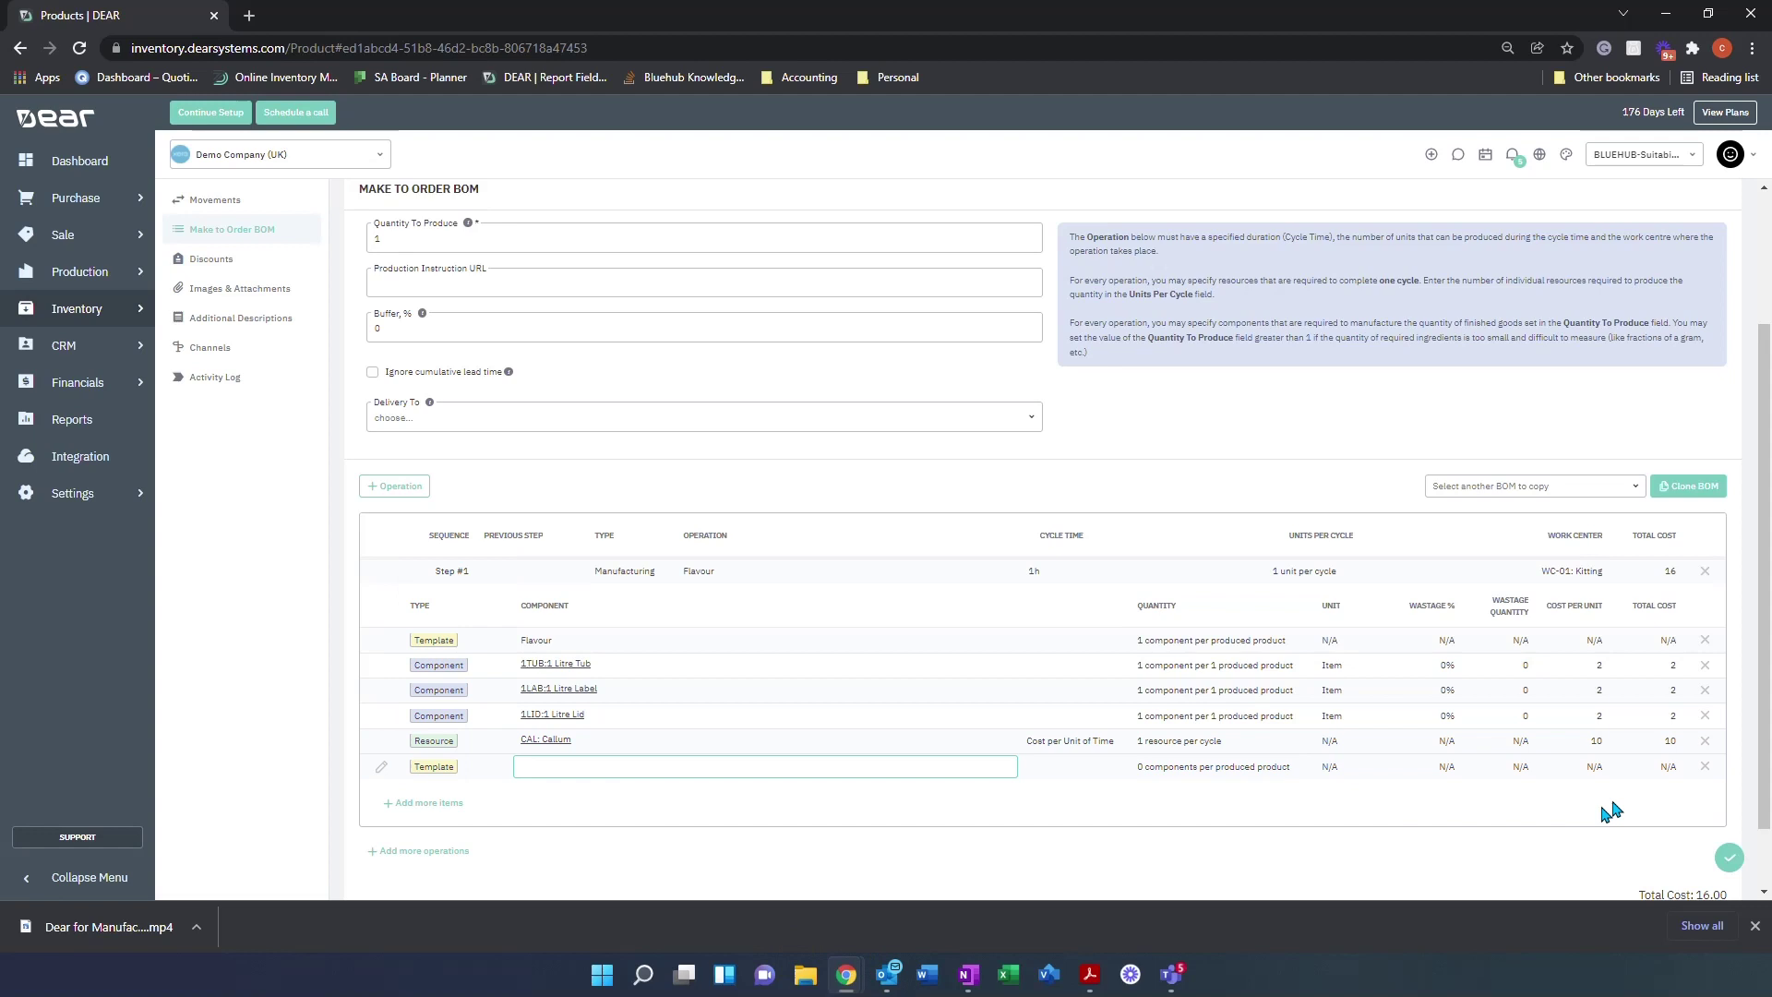
pyautogui.click(1705, 766)
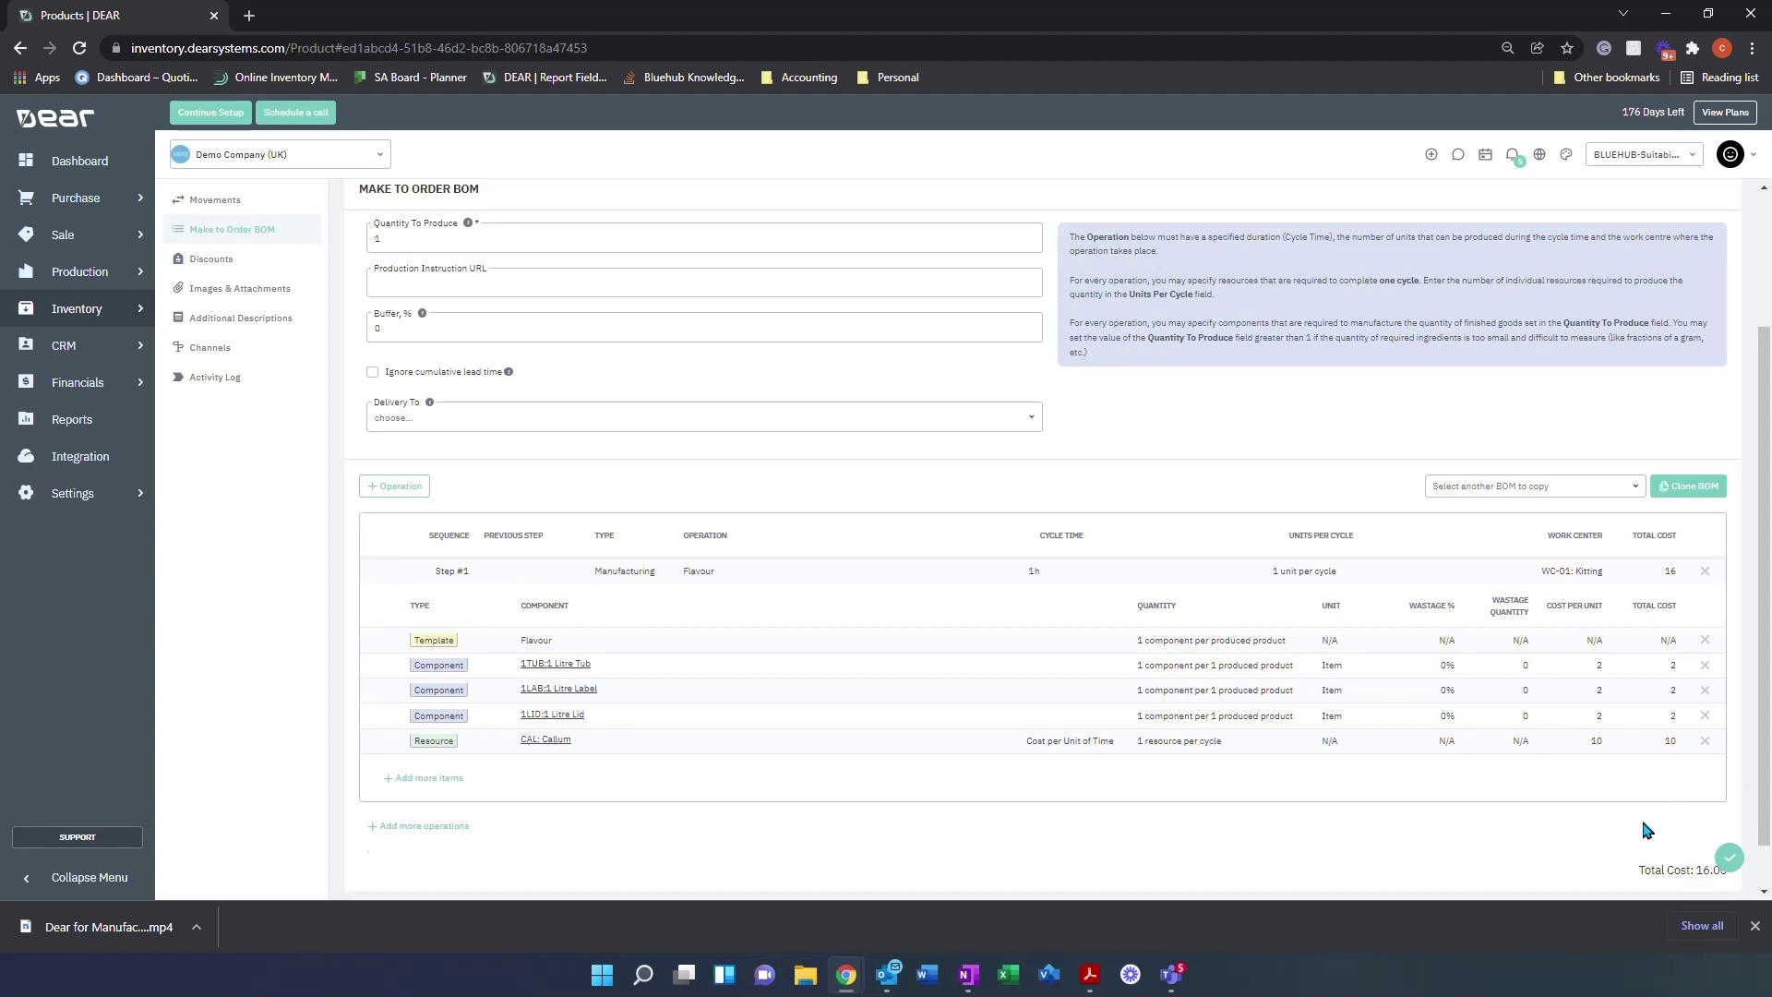
# Step: View the Custom Options View, then return to the Make to Order BOM tab
pyautogui.scroll(2, 1061, 600)
pyautogui.click(513, 325)
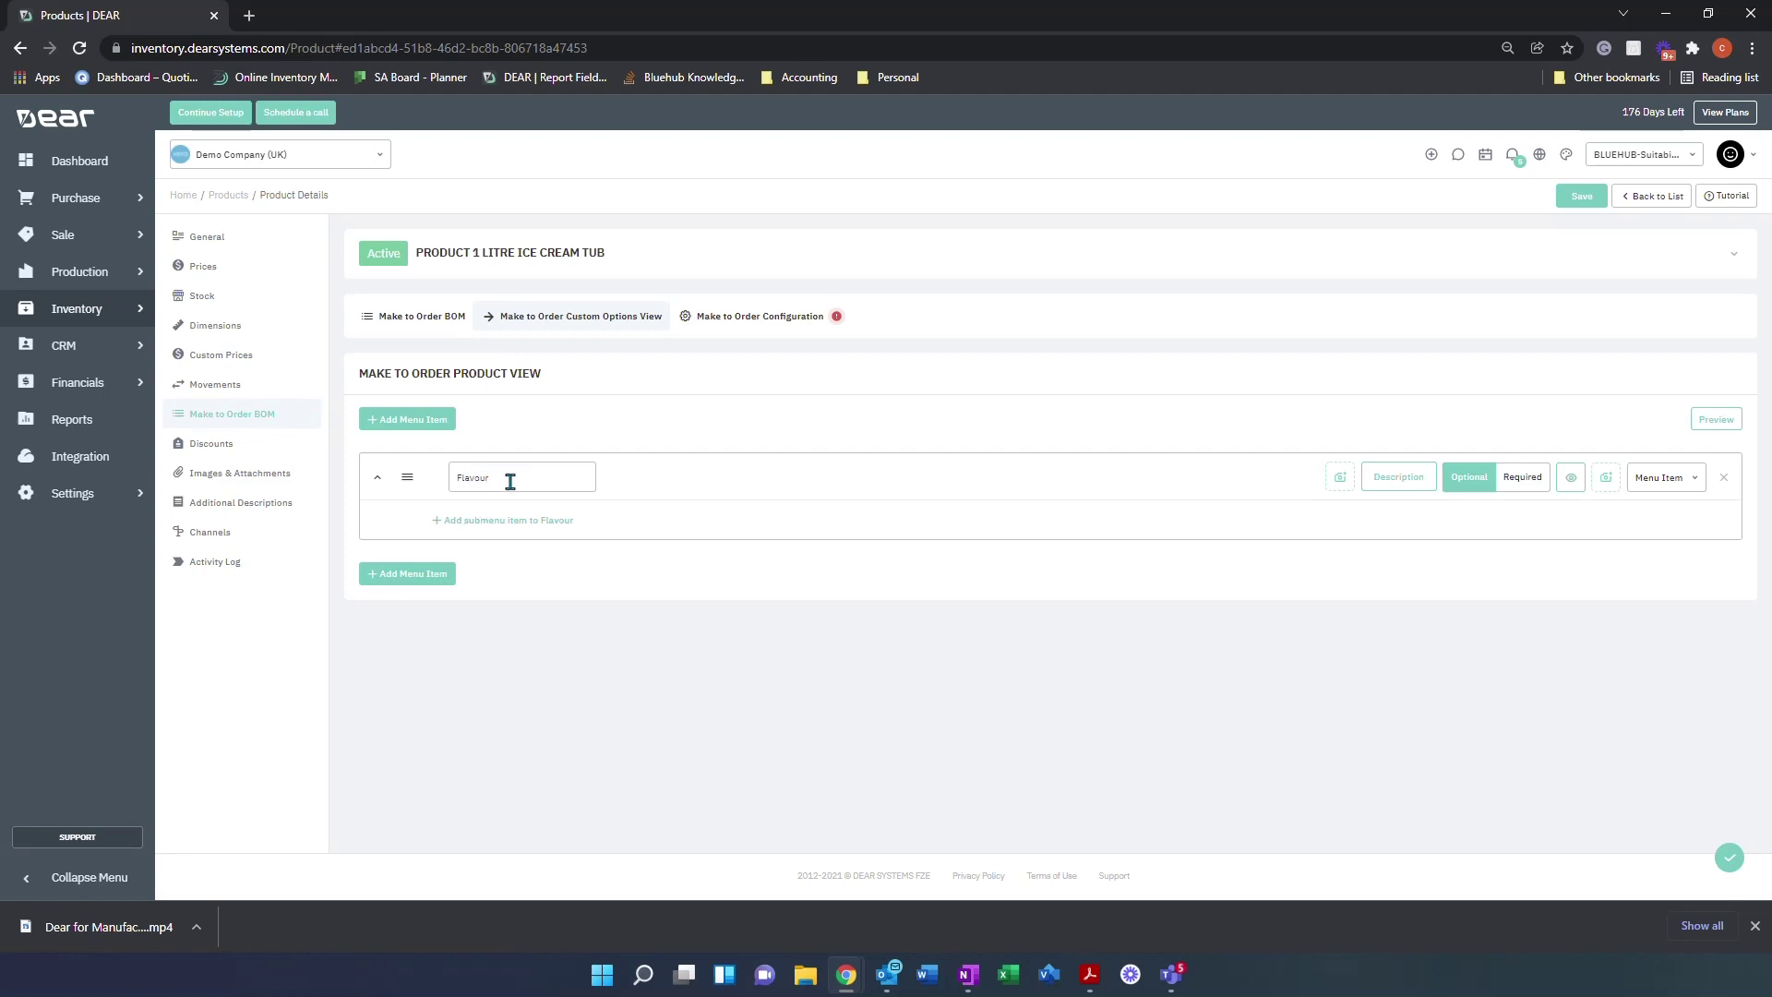
pyautogui.click(407, 316)
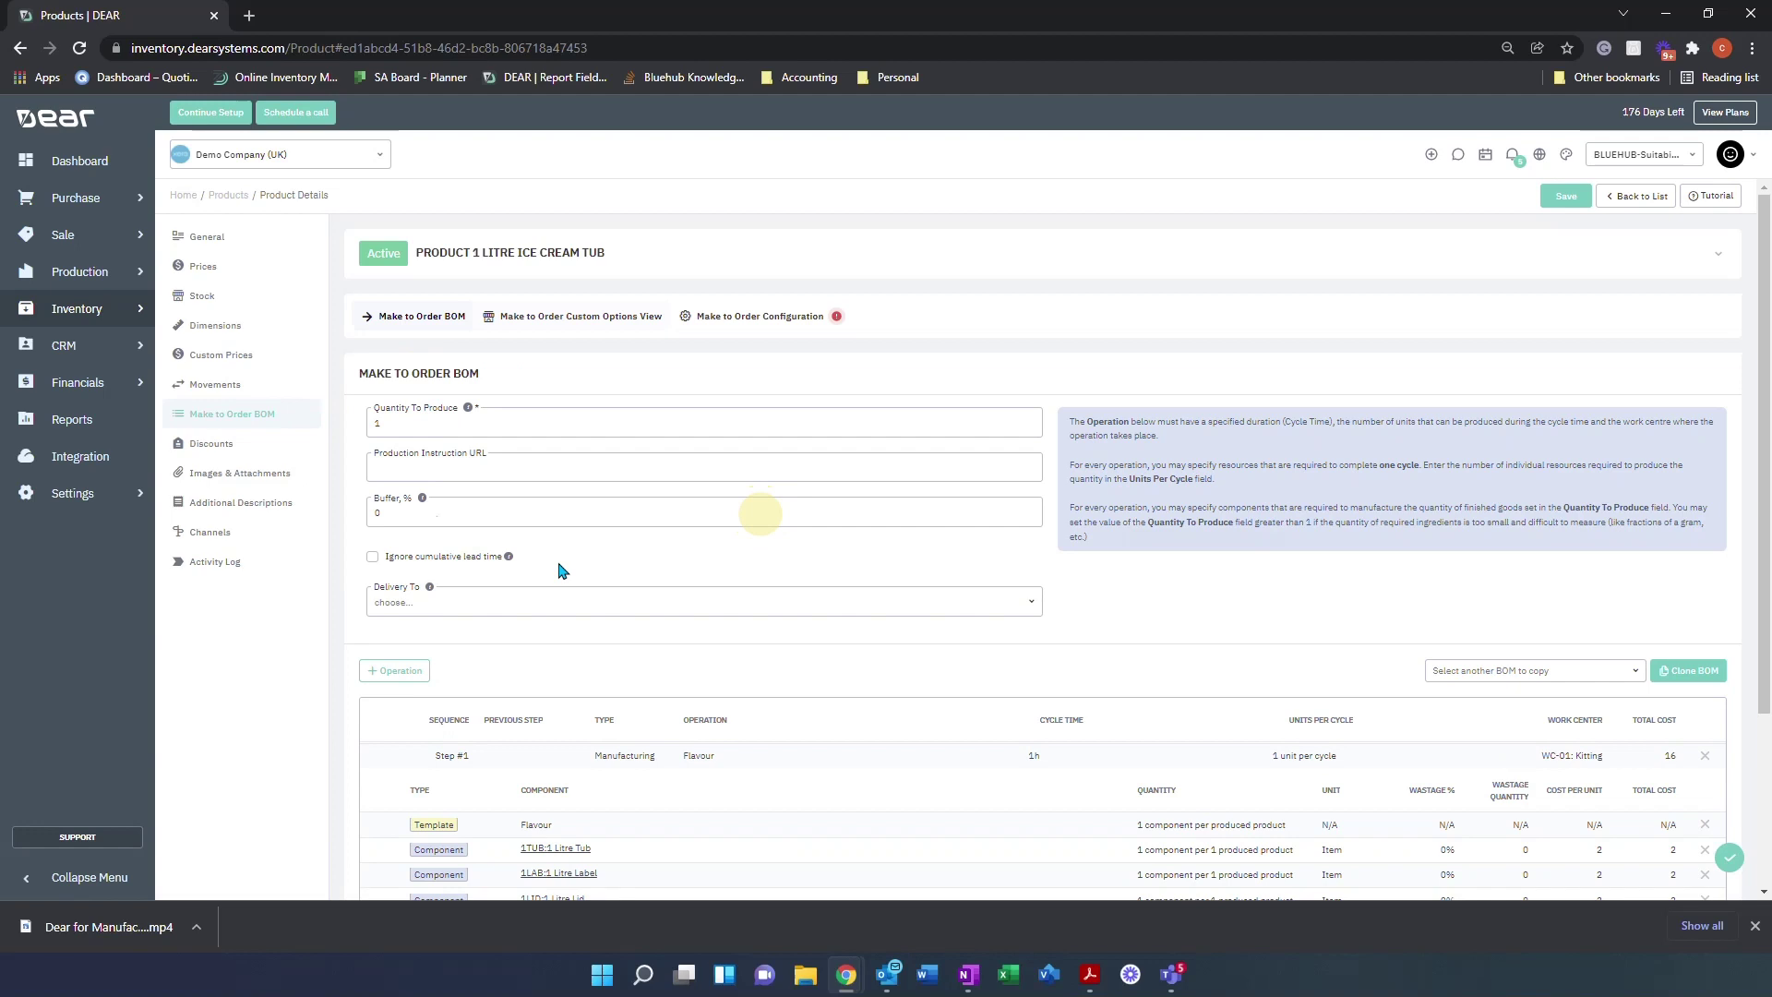
# Step: In the custom options view, add a trial menu item, try renaming, then delete the Wheels item
pyautogui.click(505, 328)
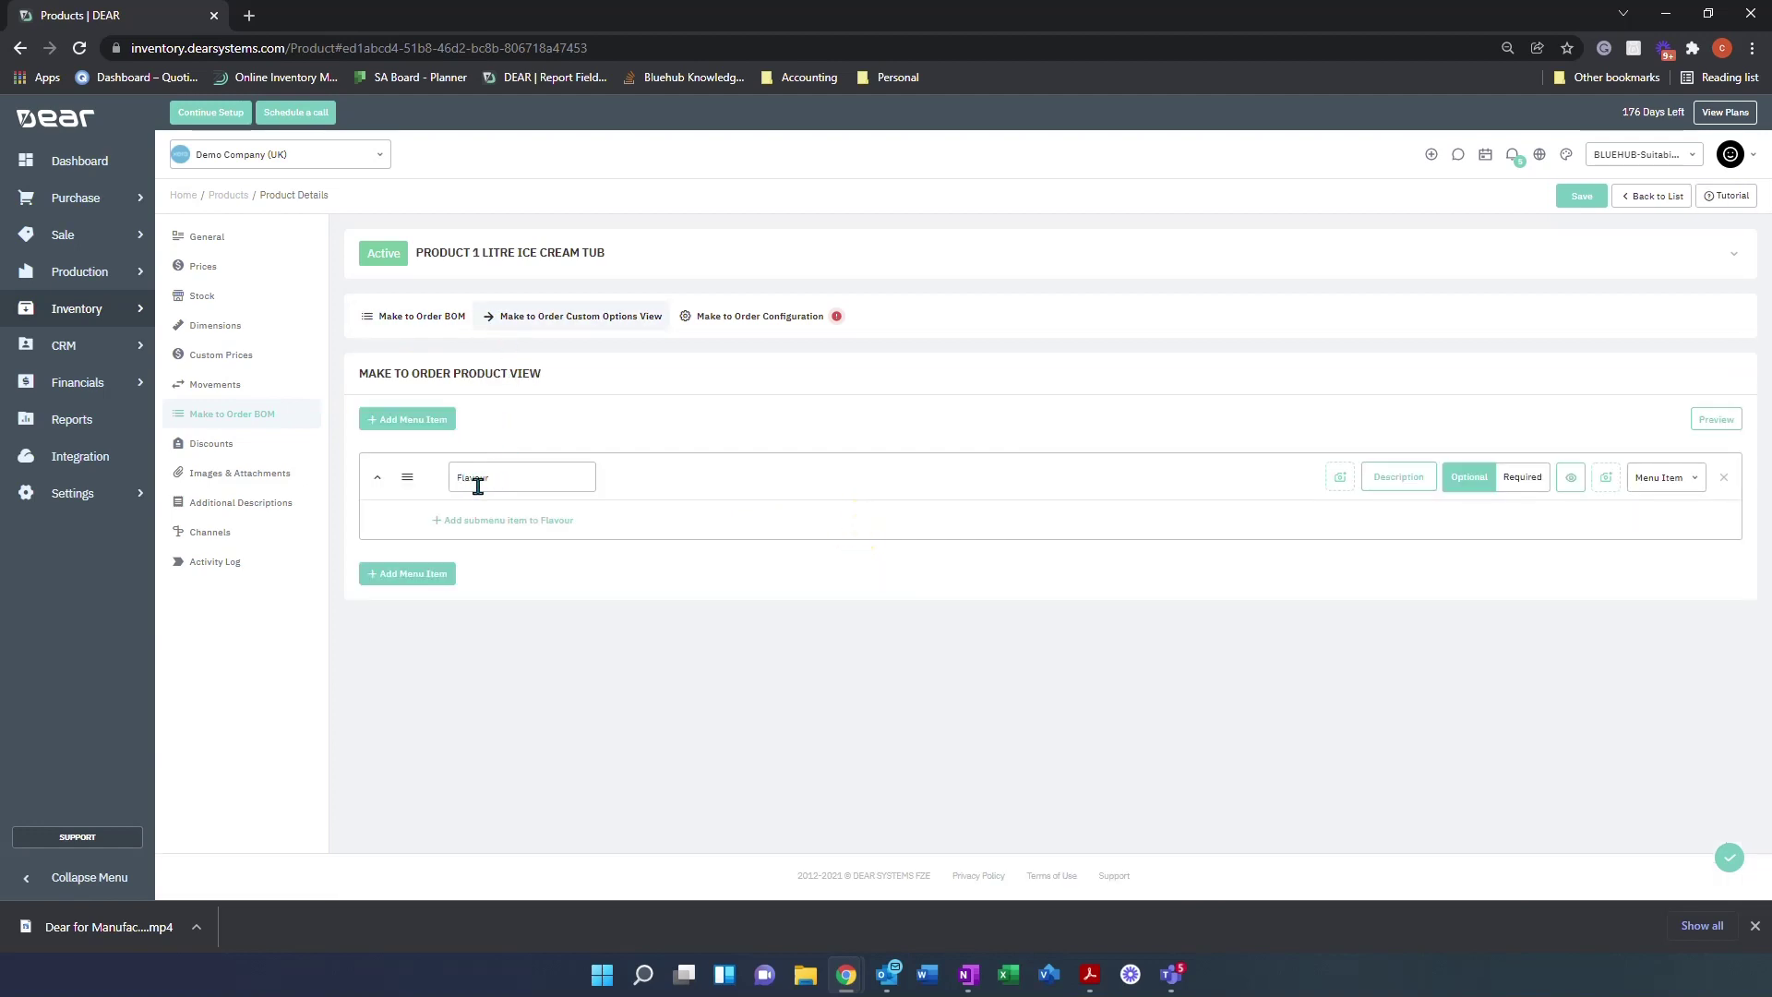
pyautogui.click(430, 576)
pyautogui.moveTo(526, 481); pyautogui.dragTo(450, 487)
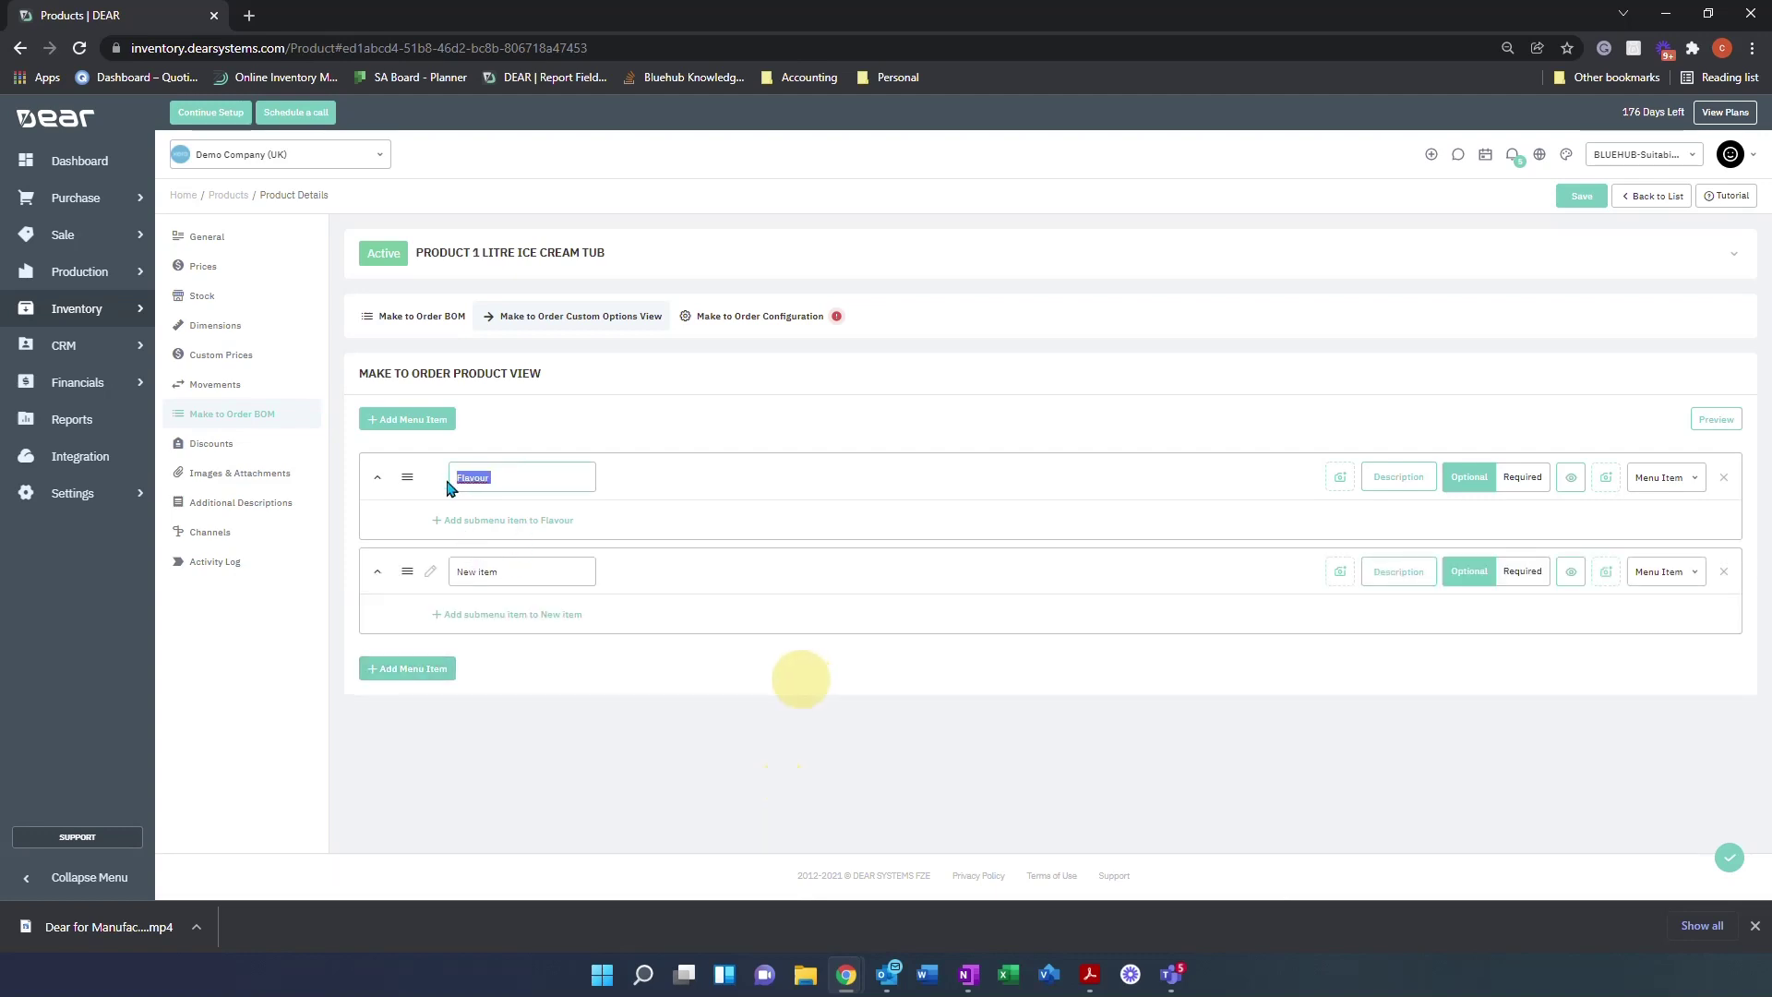
pyautogui.write('Interior')
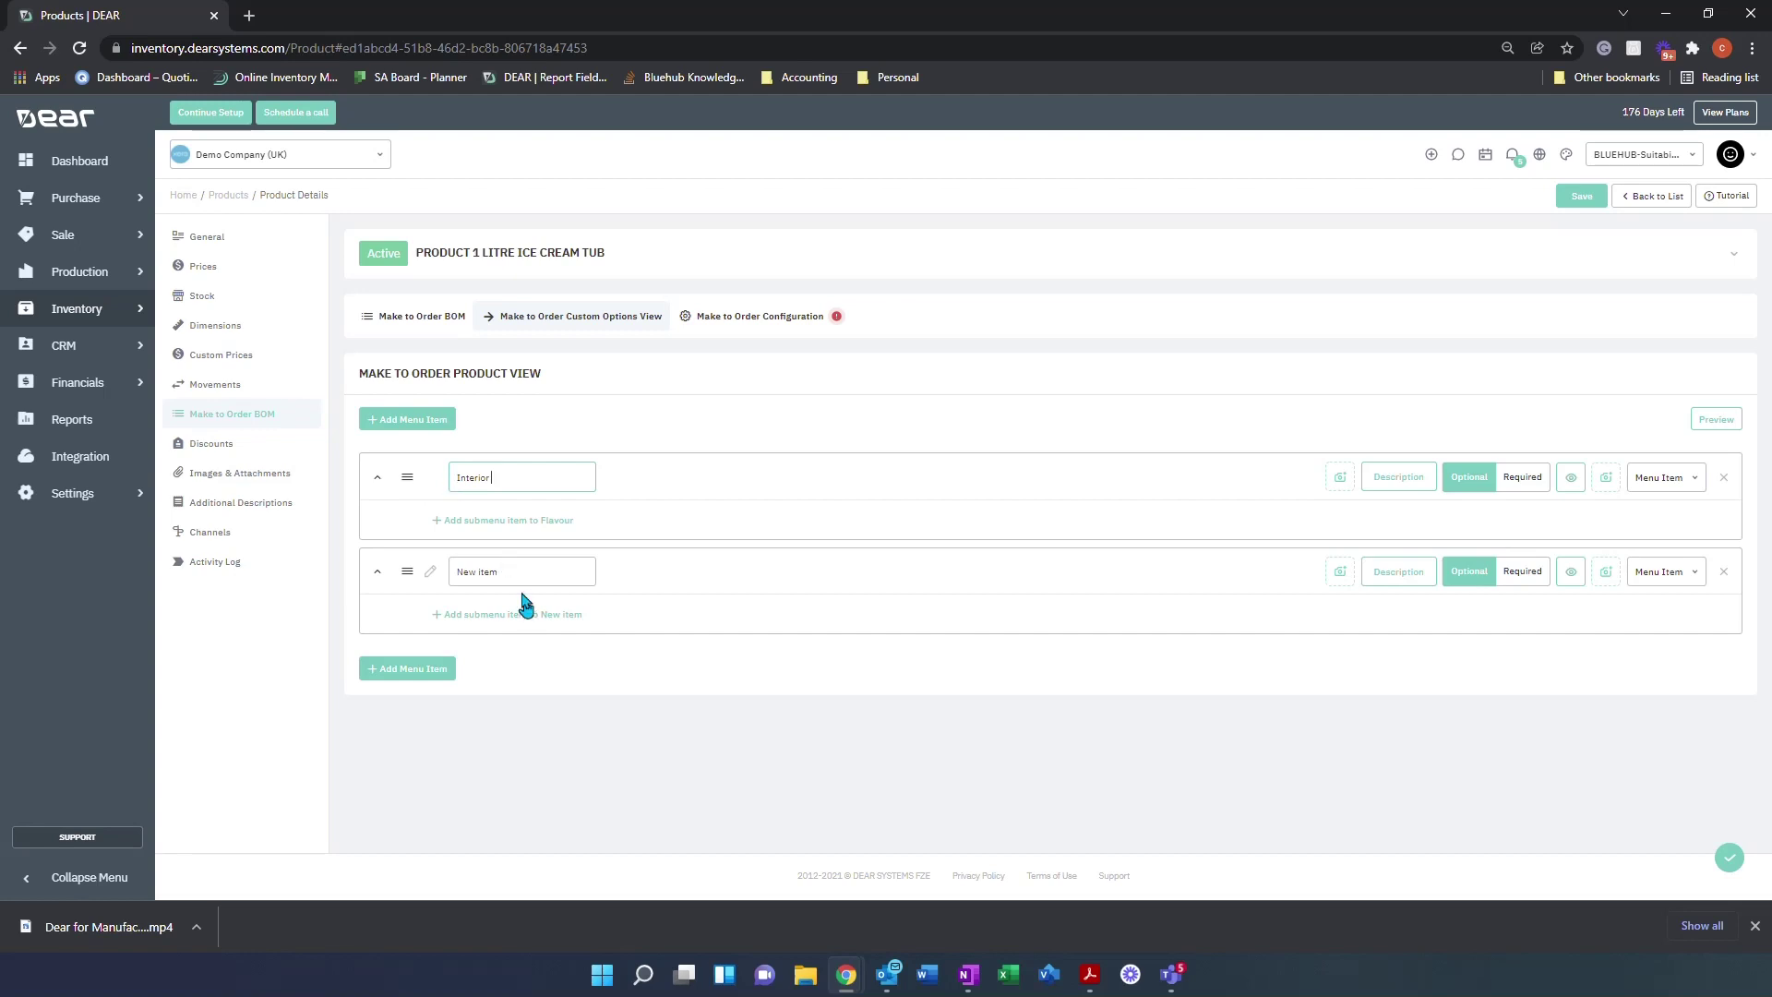
pyautogui.moveTo(521, 575); pyautogui.dragTo(348, 585)
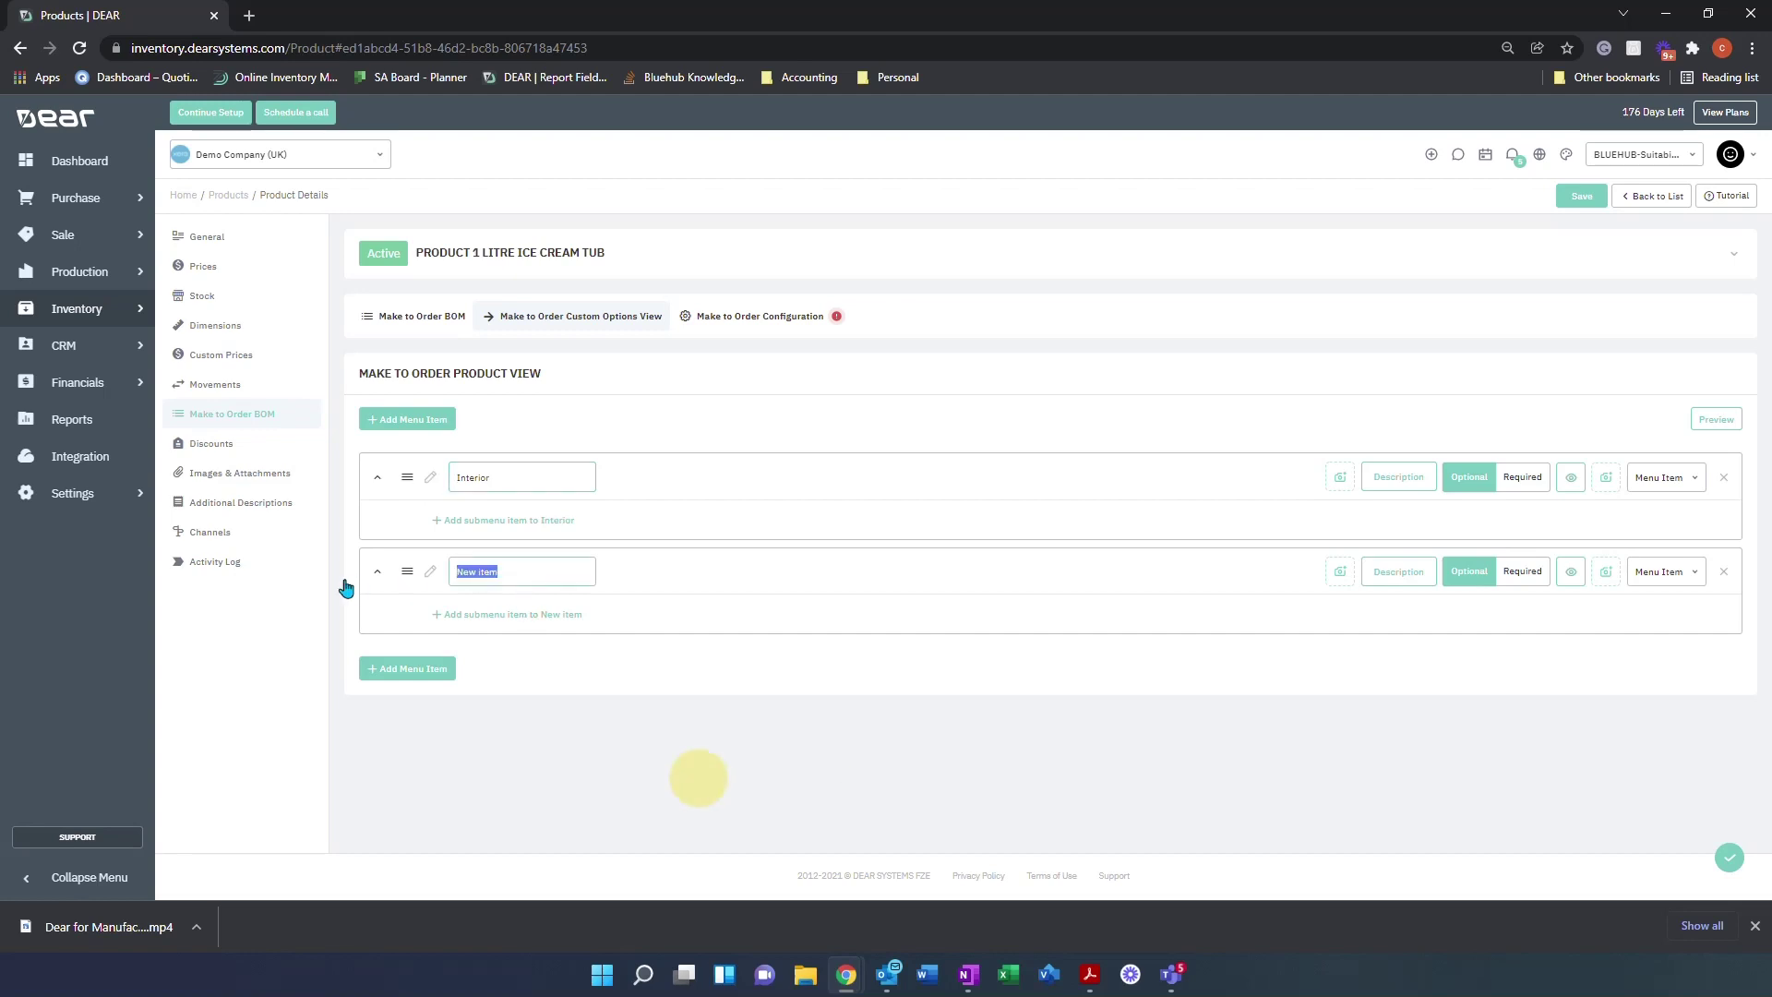
pyautogui.write('Wheels')
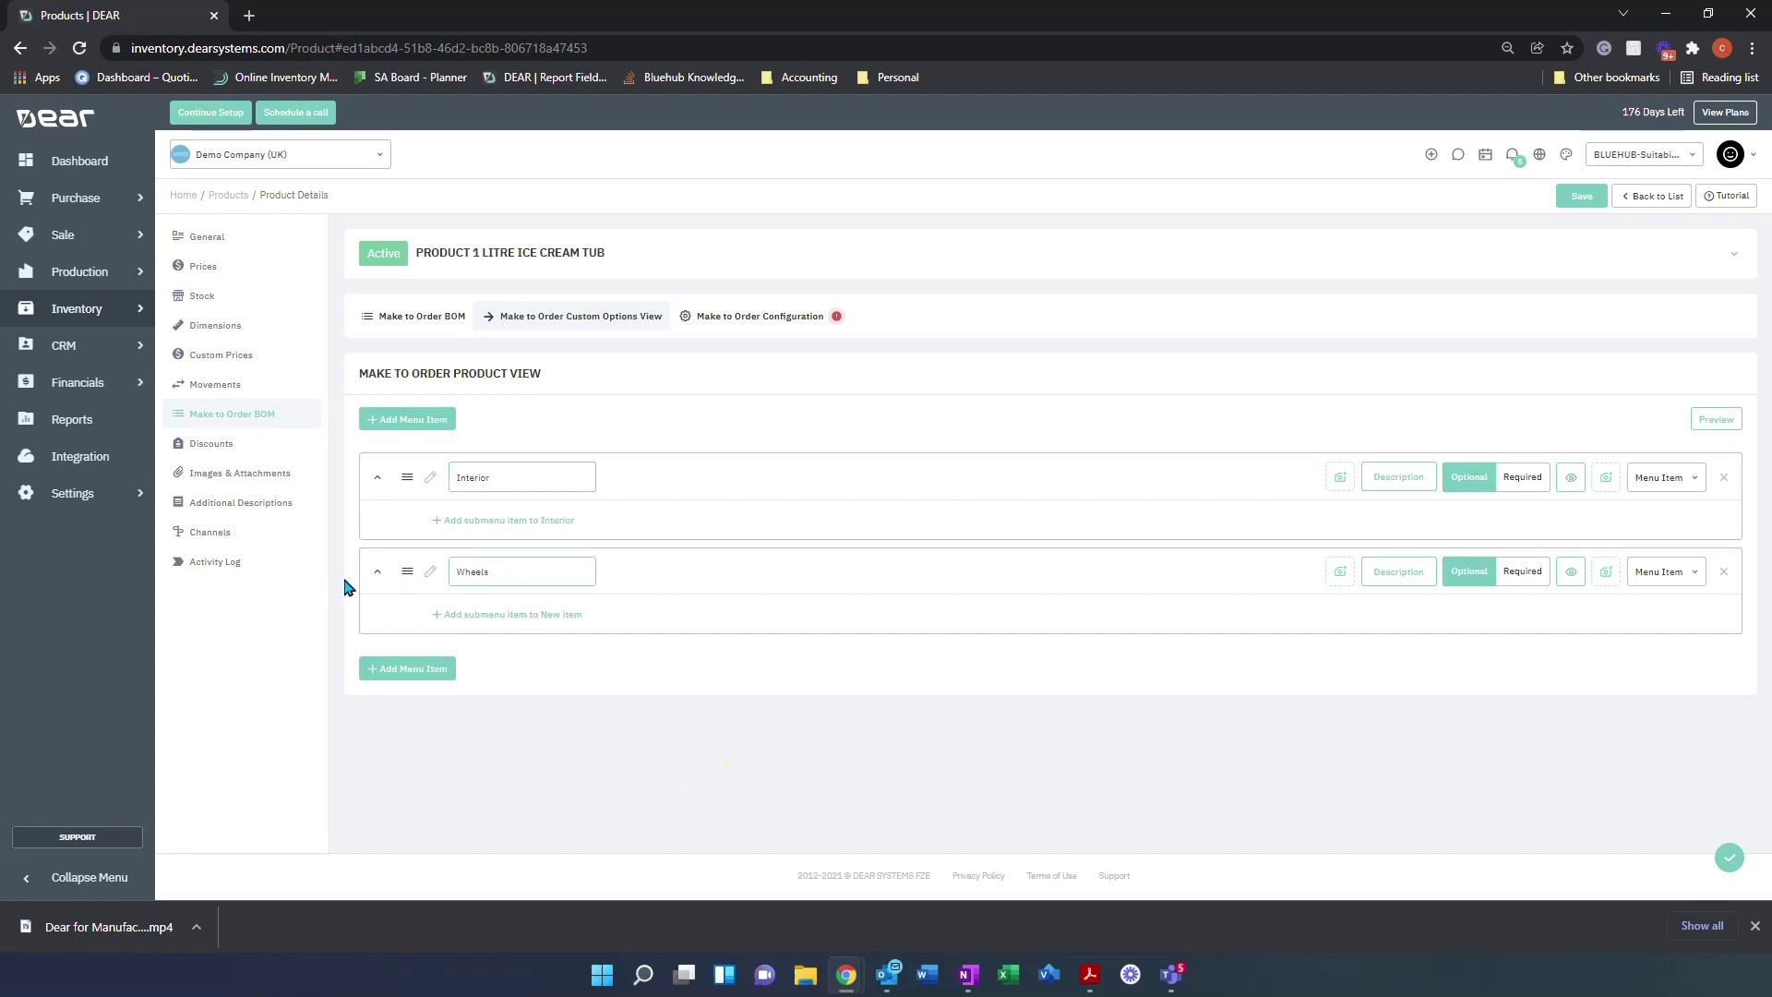
pyautogui.click(1724, 571)
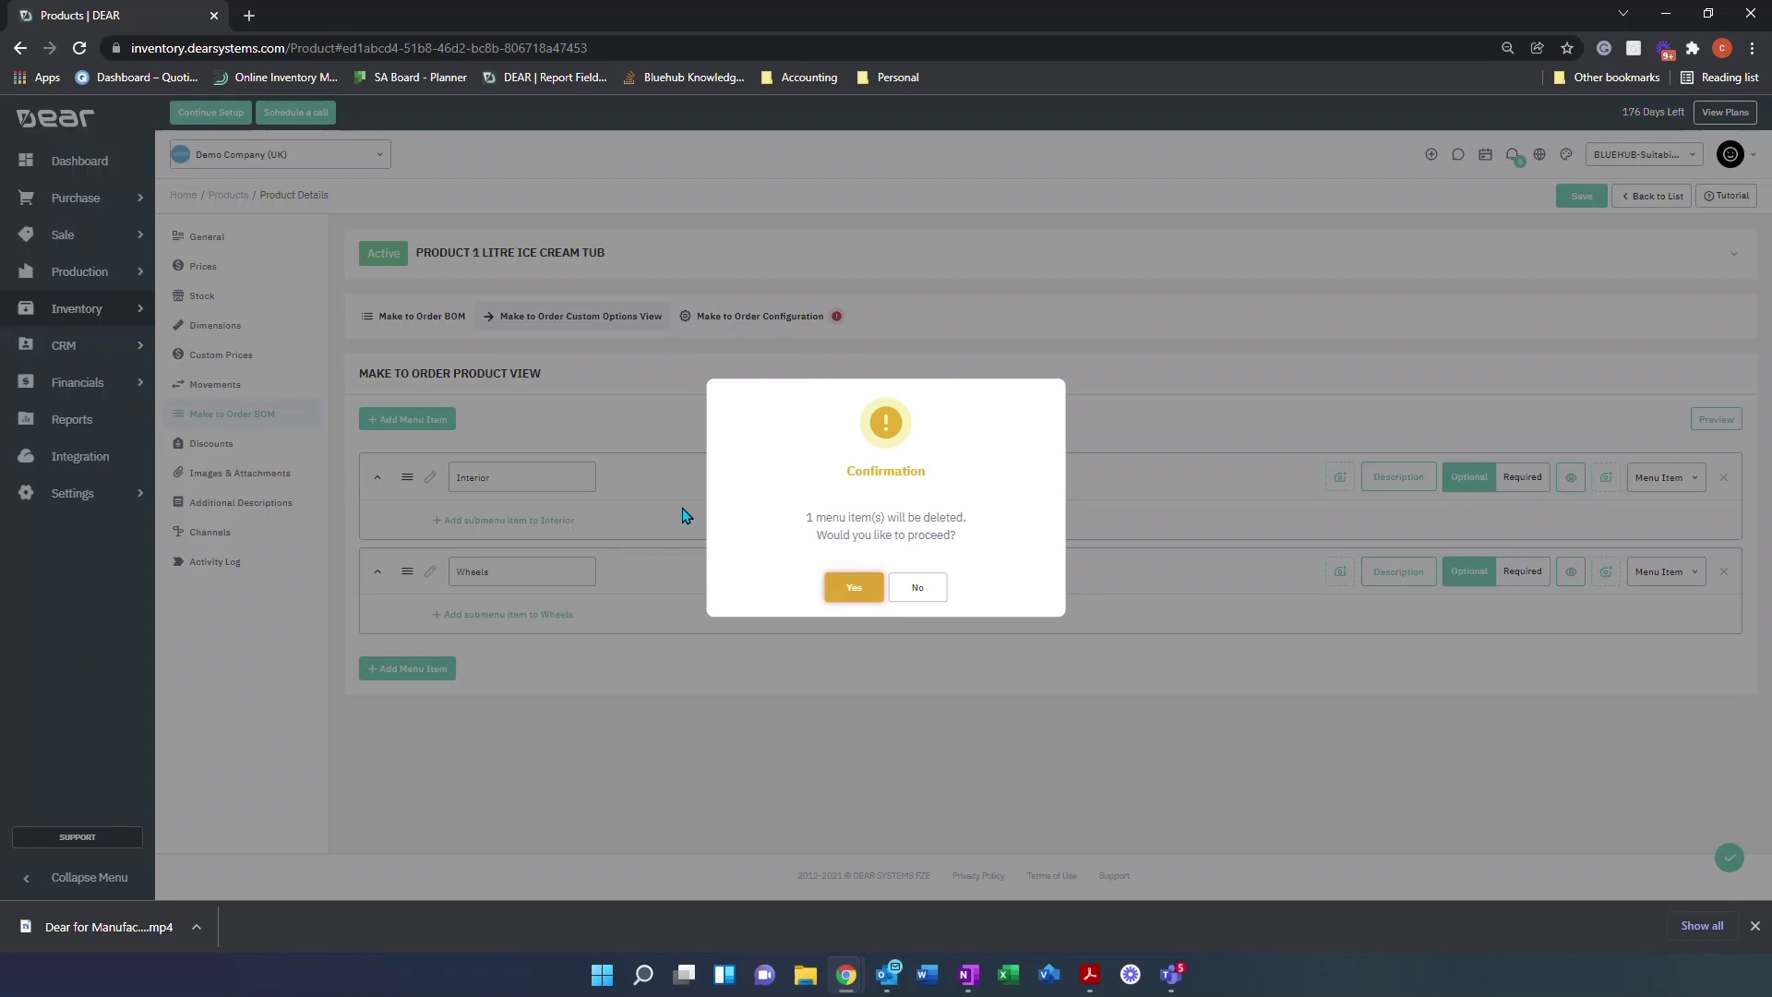
pyautogui.click(854, 587)
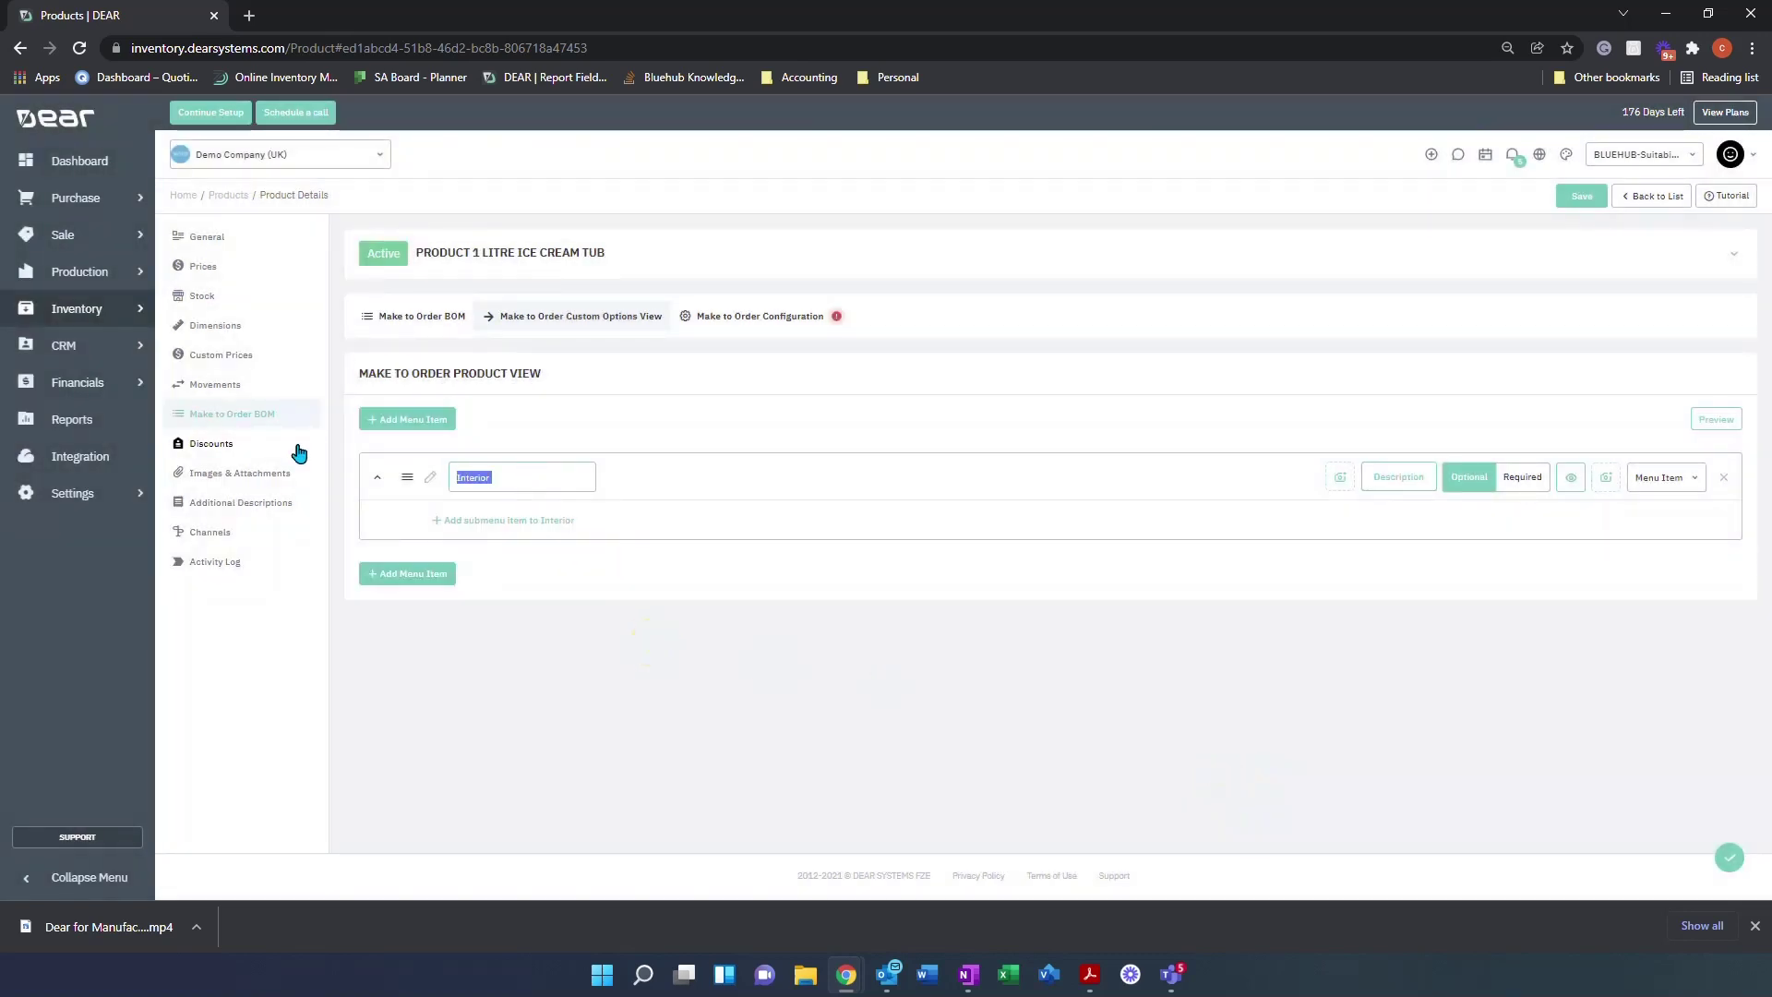
# Step: Name the top-level menu item 'Flavour', keeping its type as Menu Item
pyautogui.write('Flav')
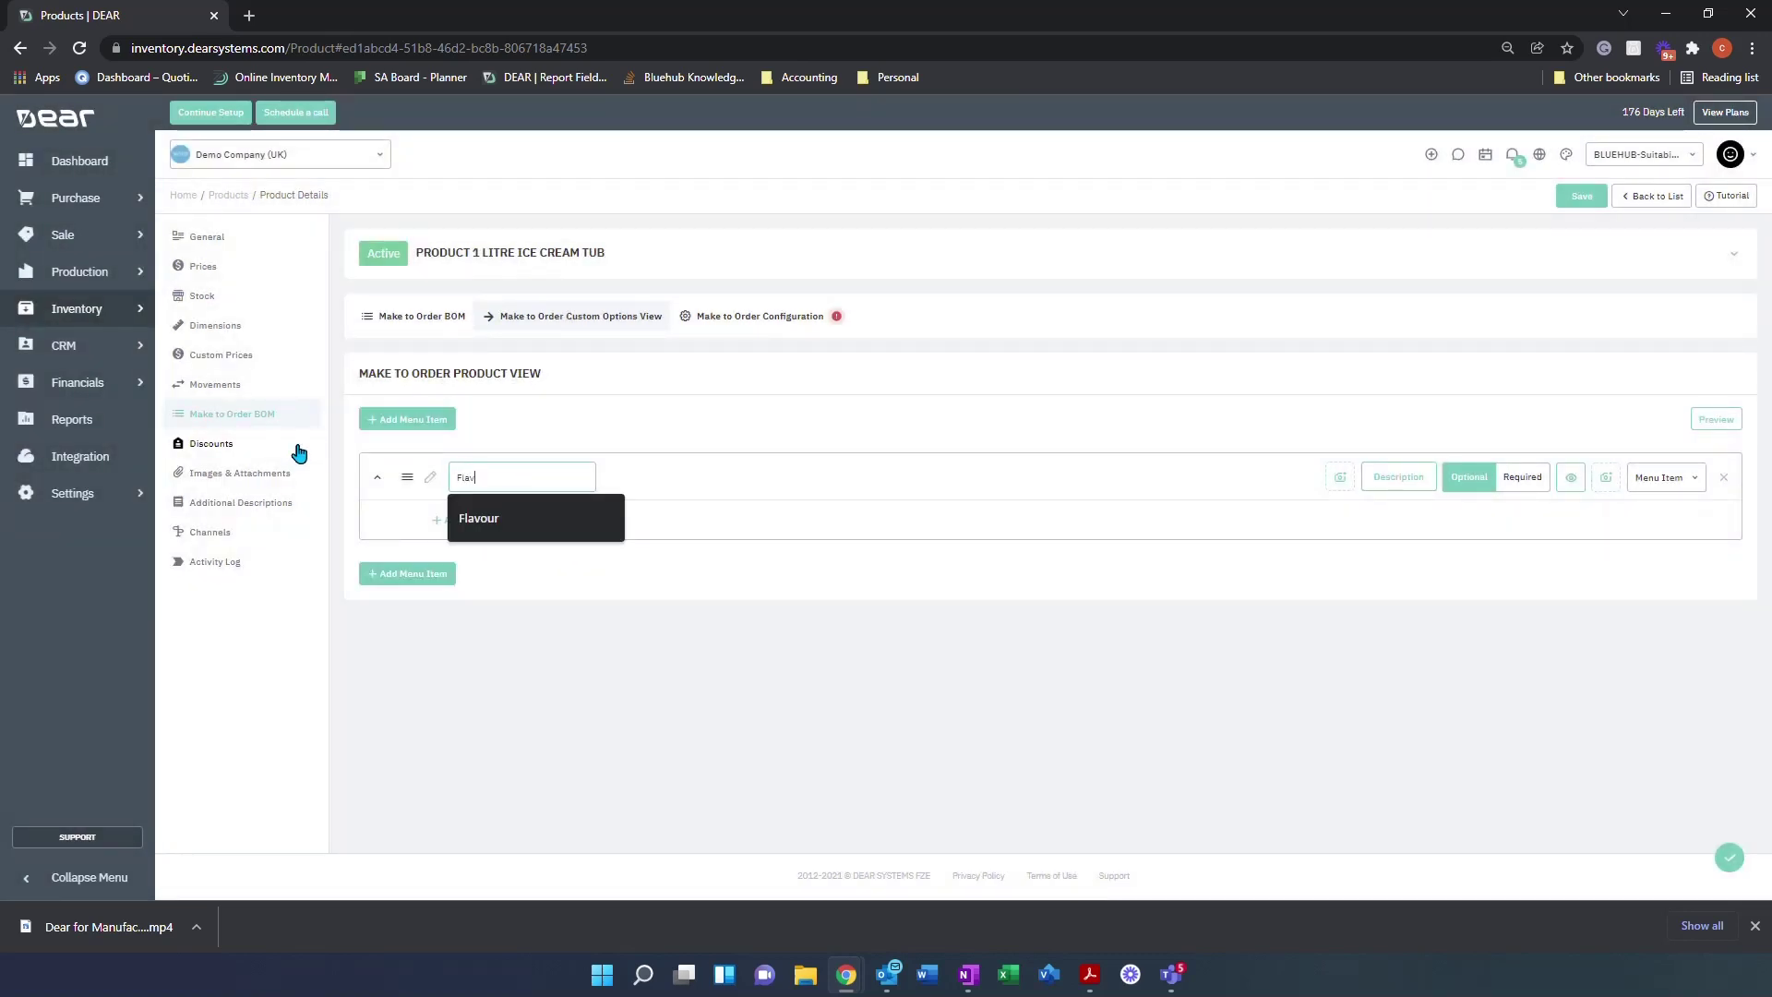
pyautogui.write('our')
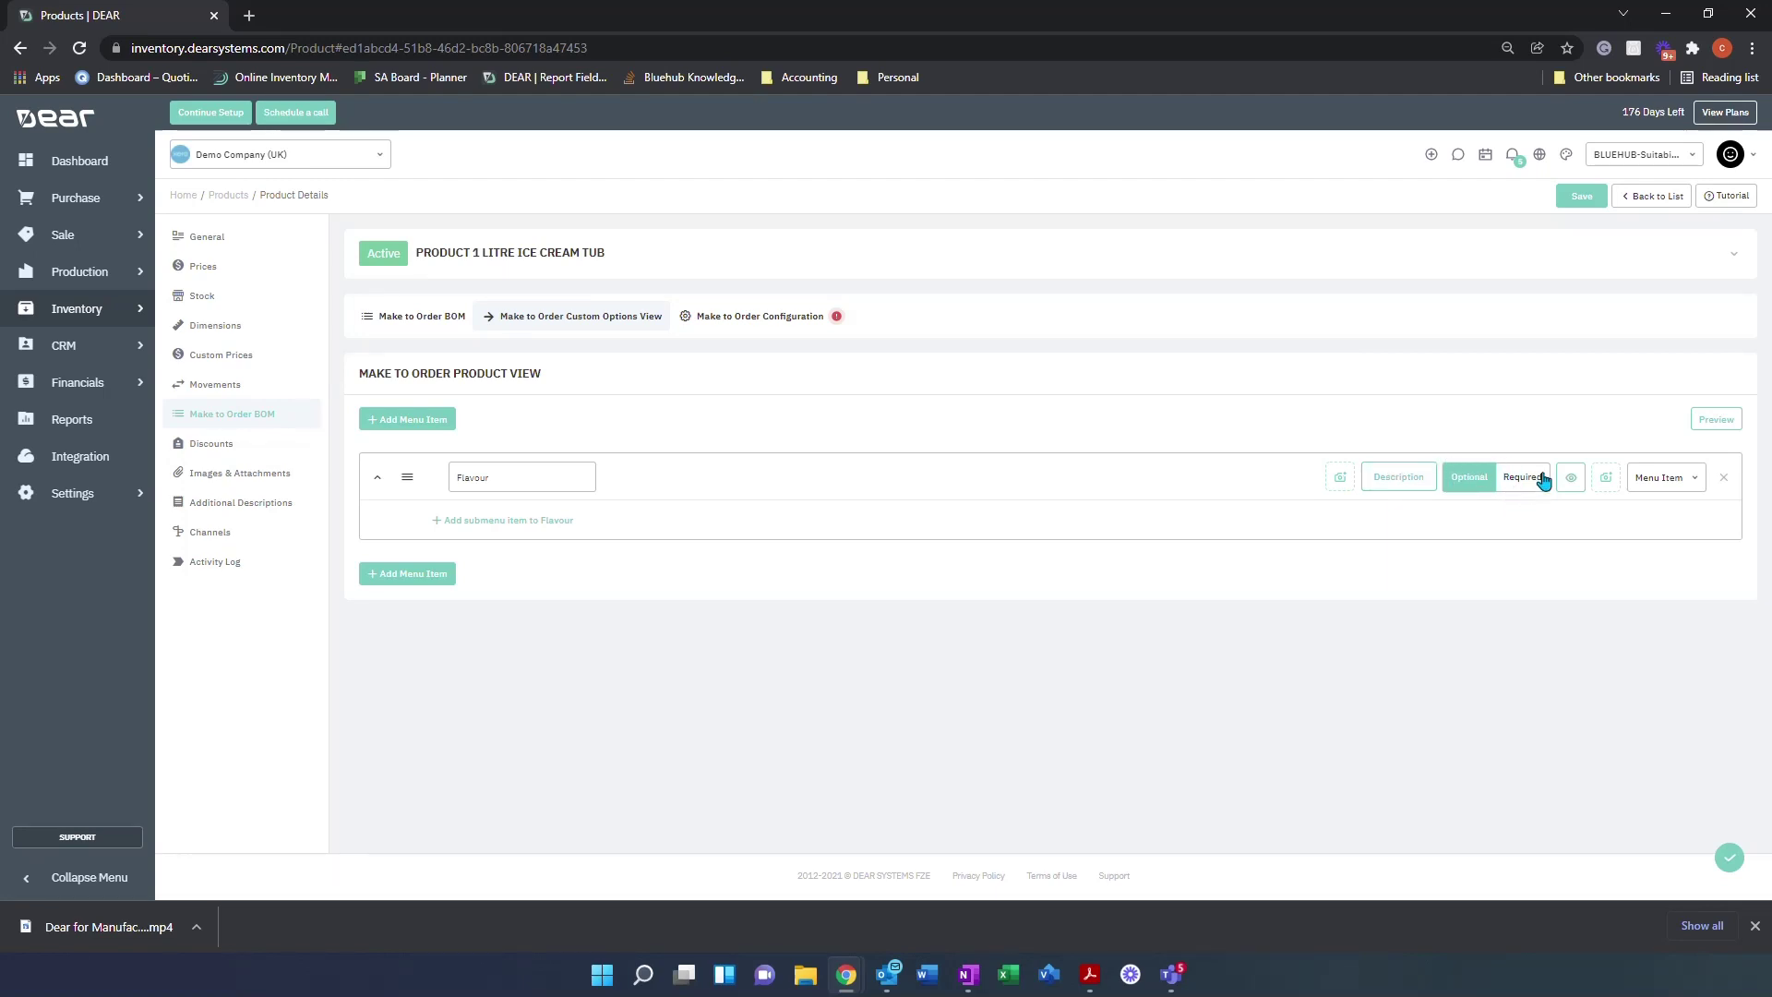
pyautogui.click(1652, 479)
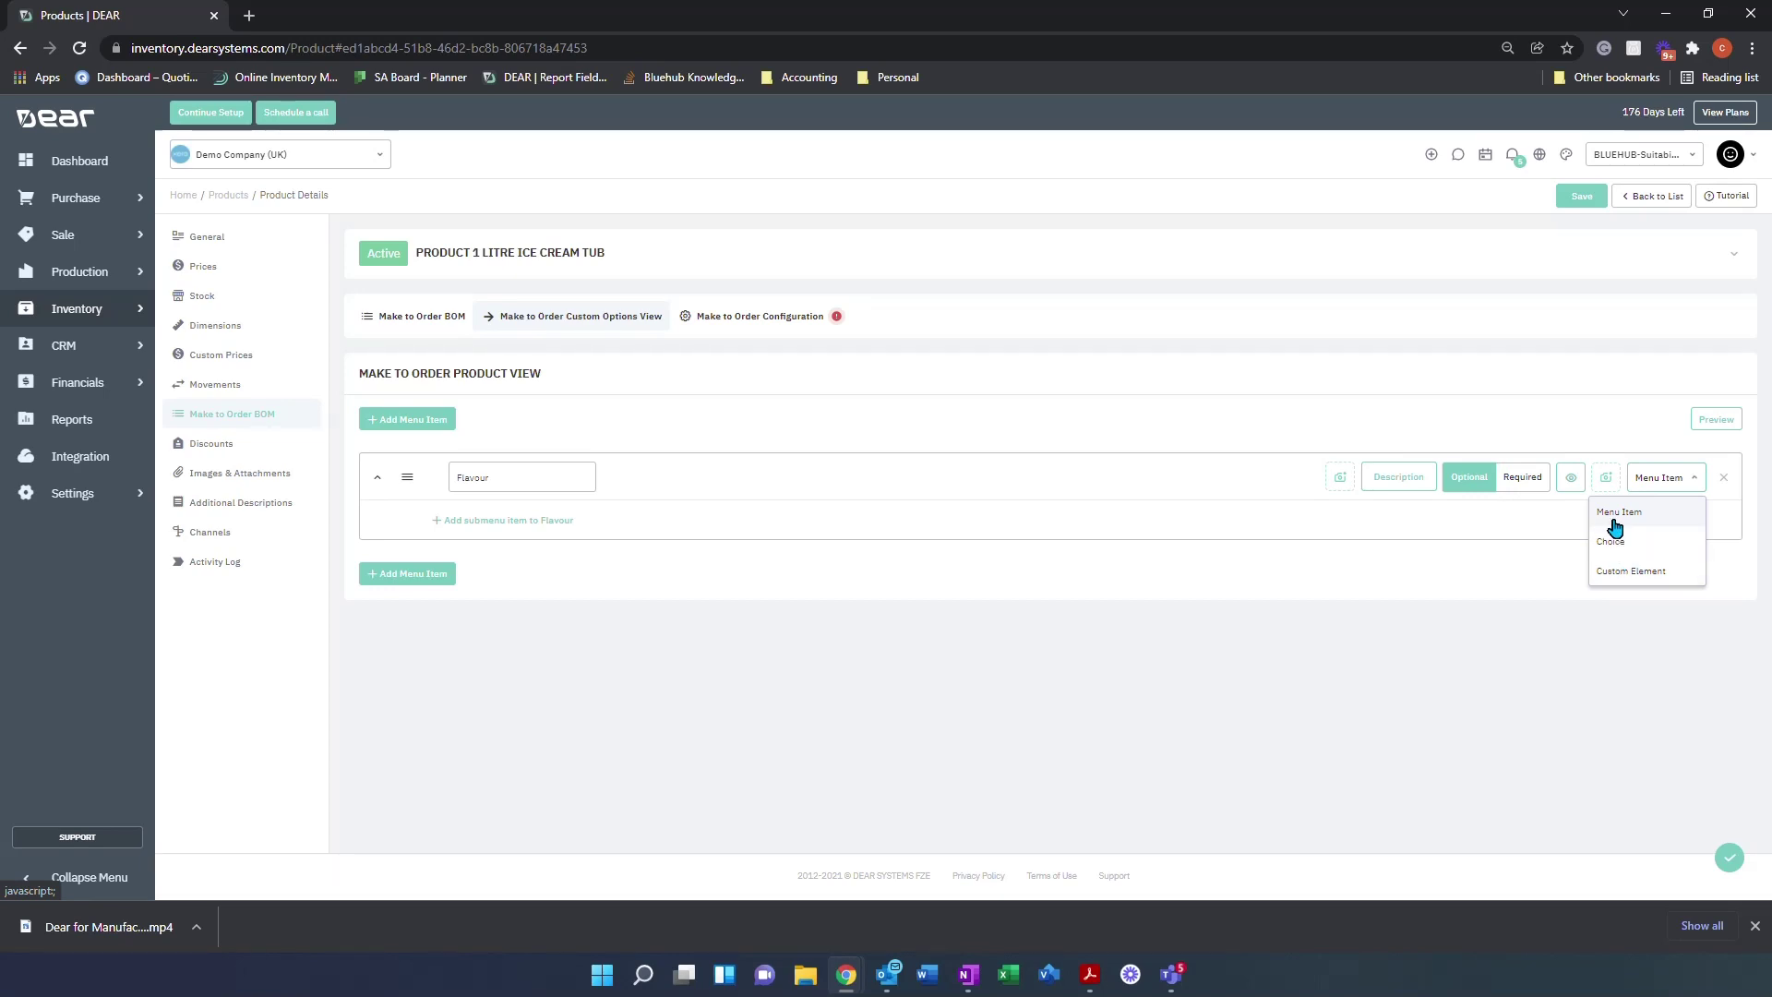
pyautogui.click(1614, 524)
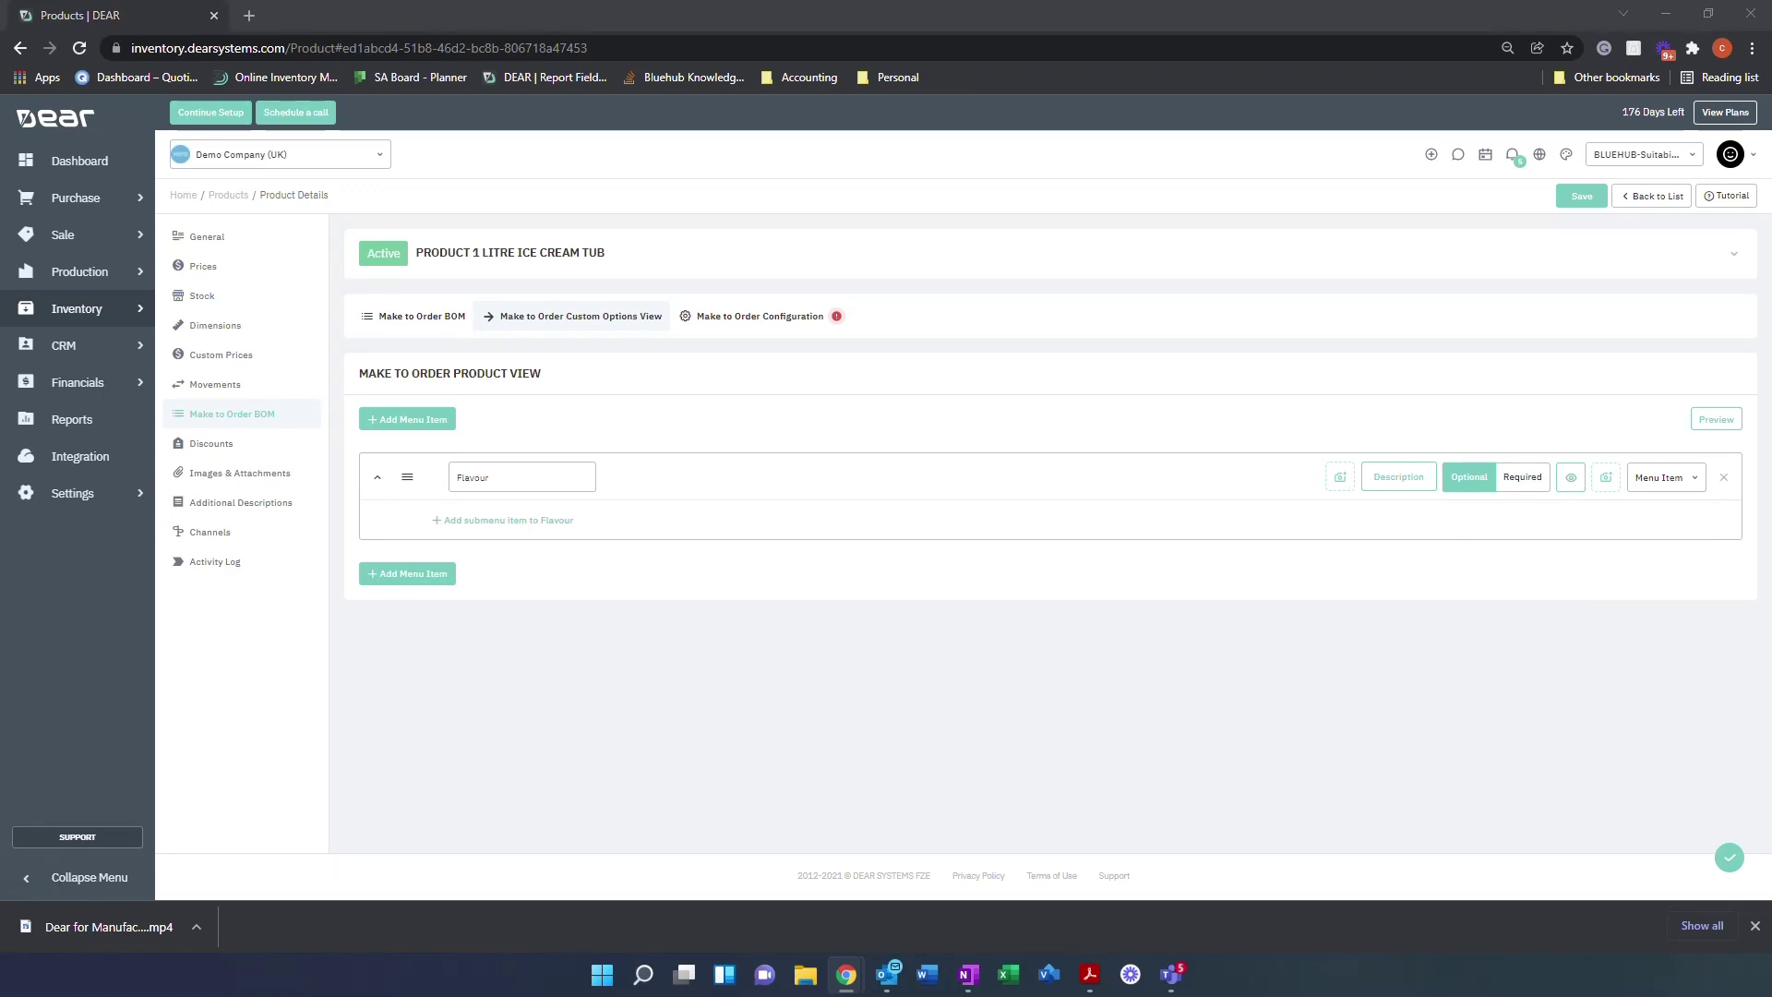
# Step: Add a trial nested submenu with two choices under Flavour, then delete it
pyautogui.click(484, 522)
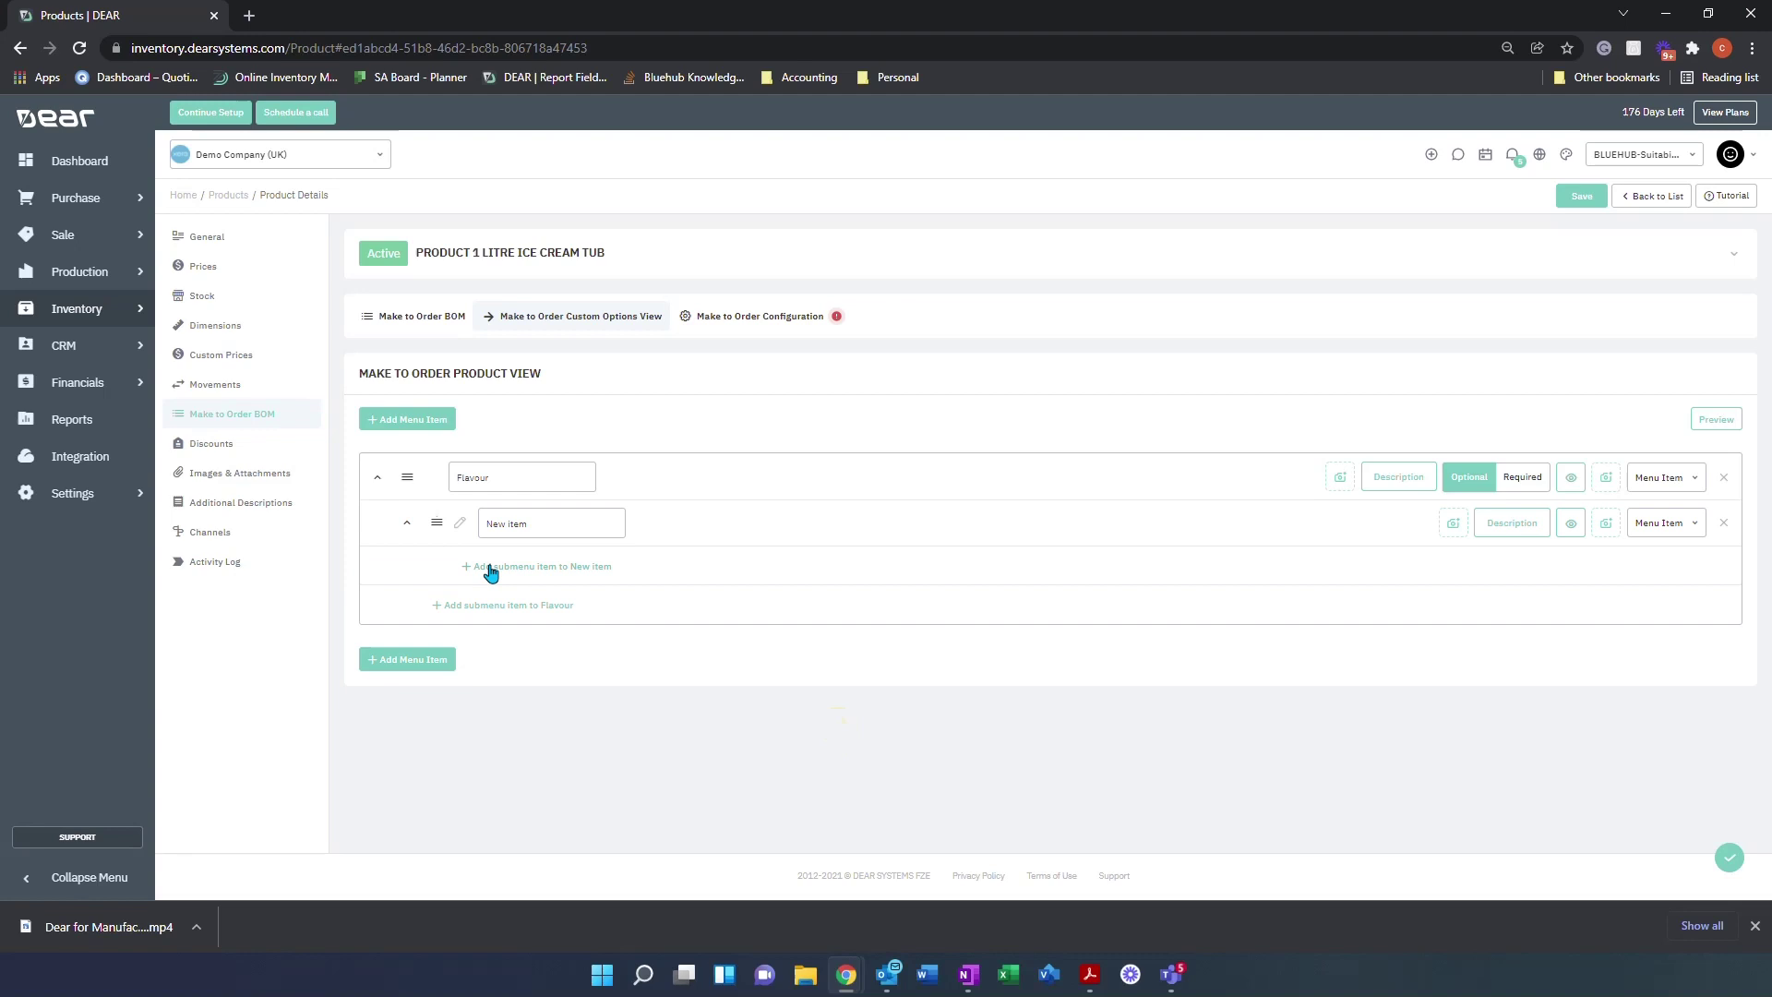
pyautogui.click(492, 569)
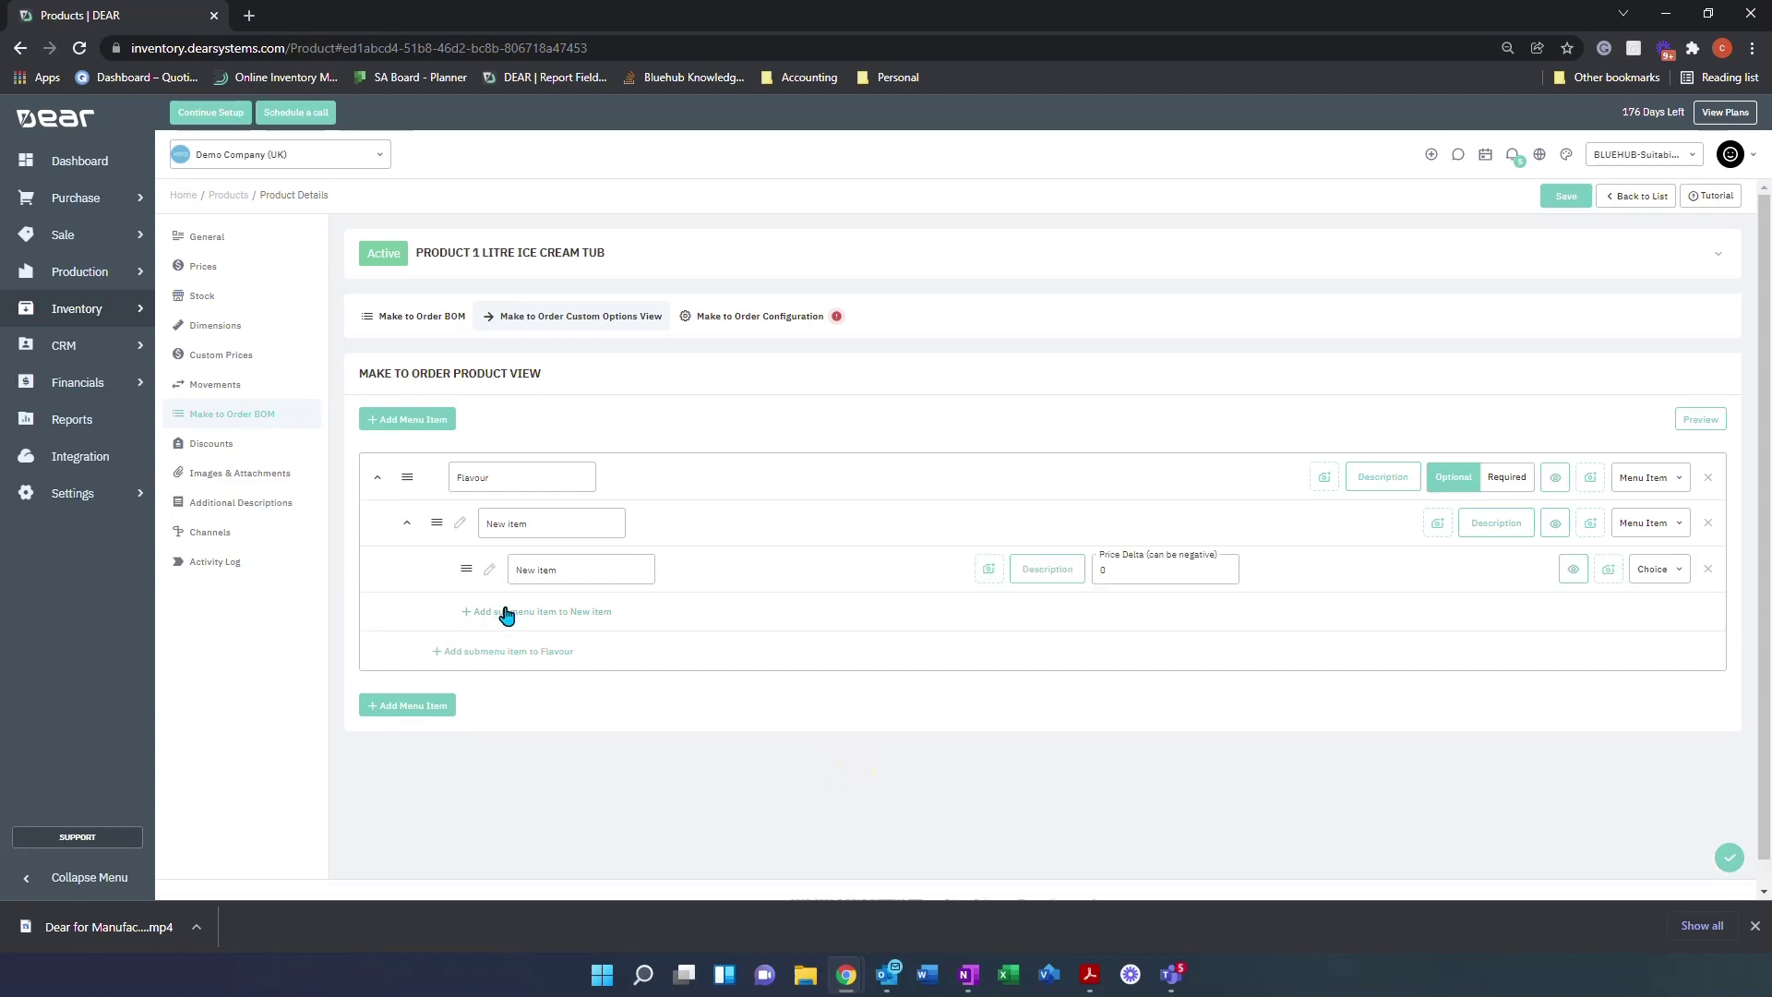
pyautogui.click(506, 612)
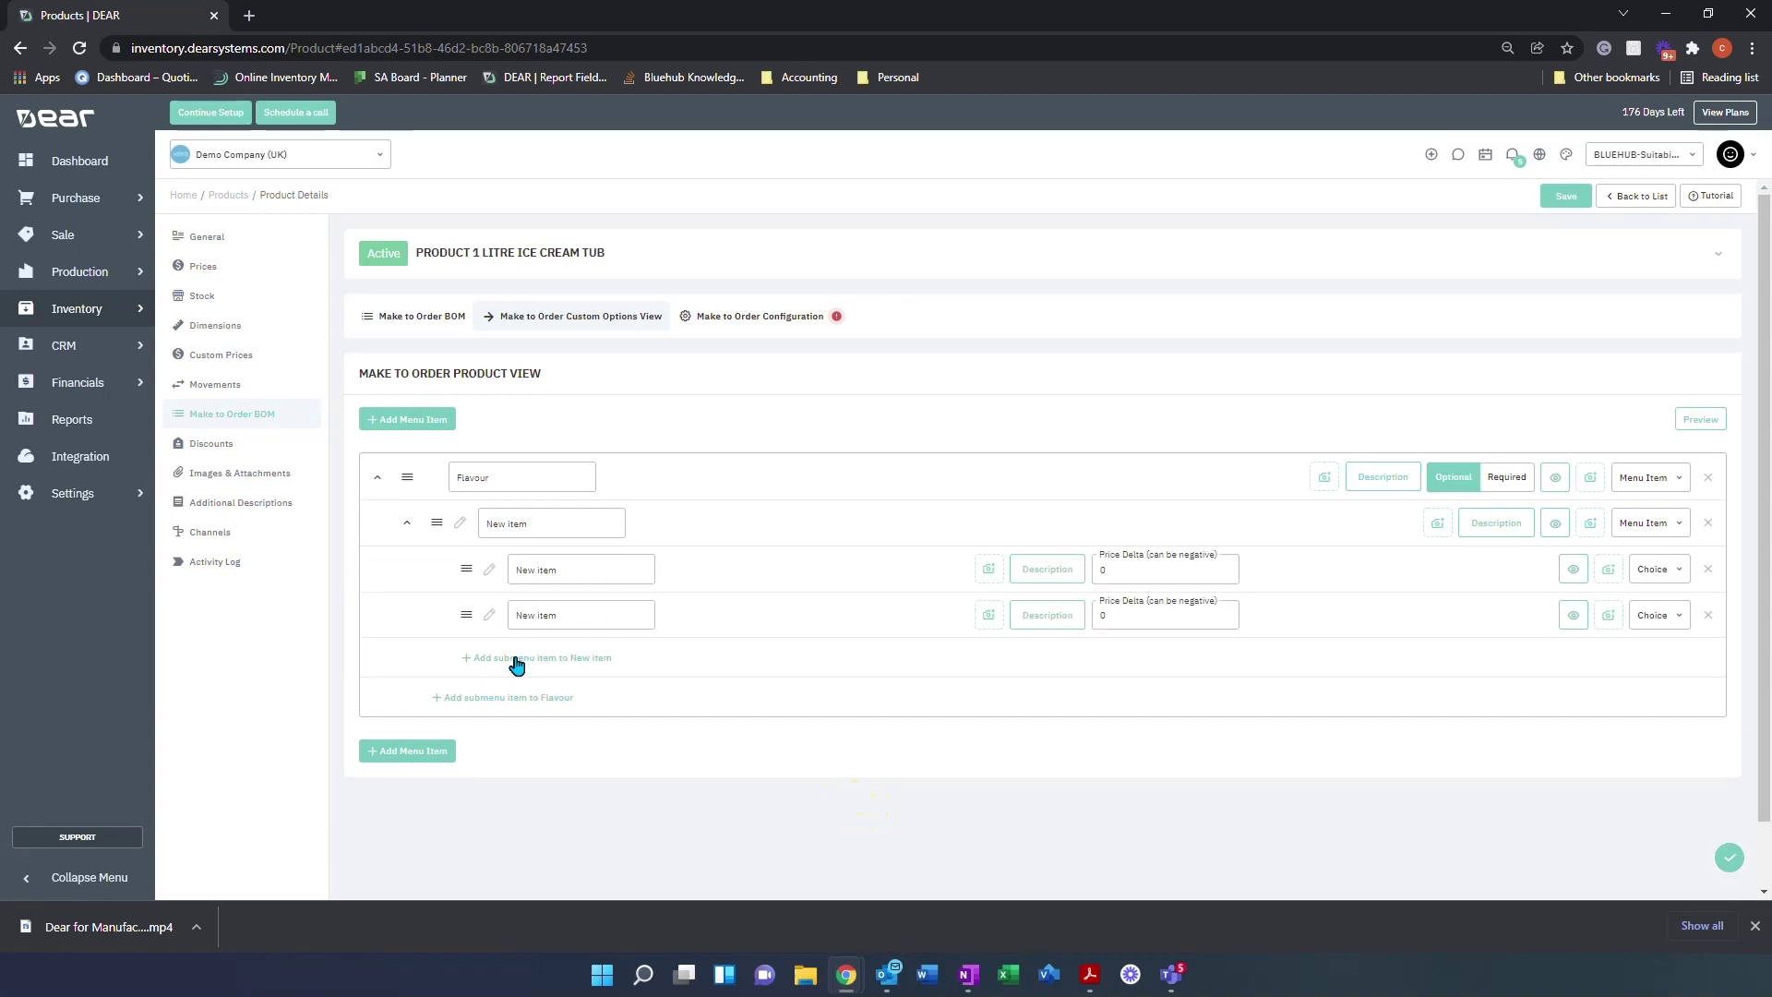
pyautogui.click(1708, 524)
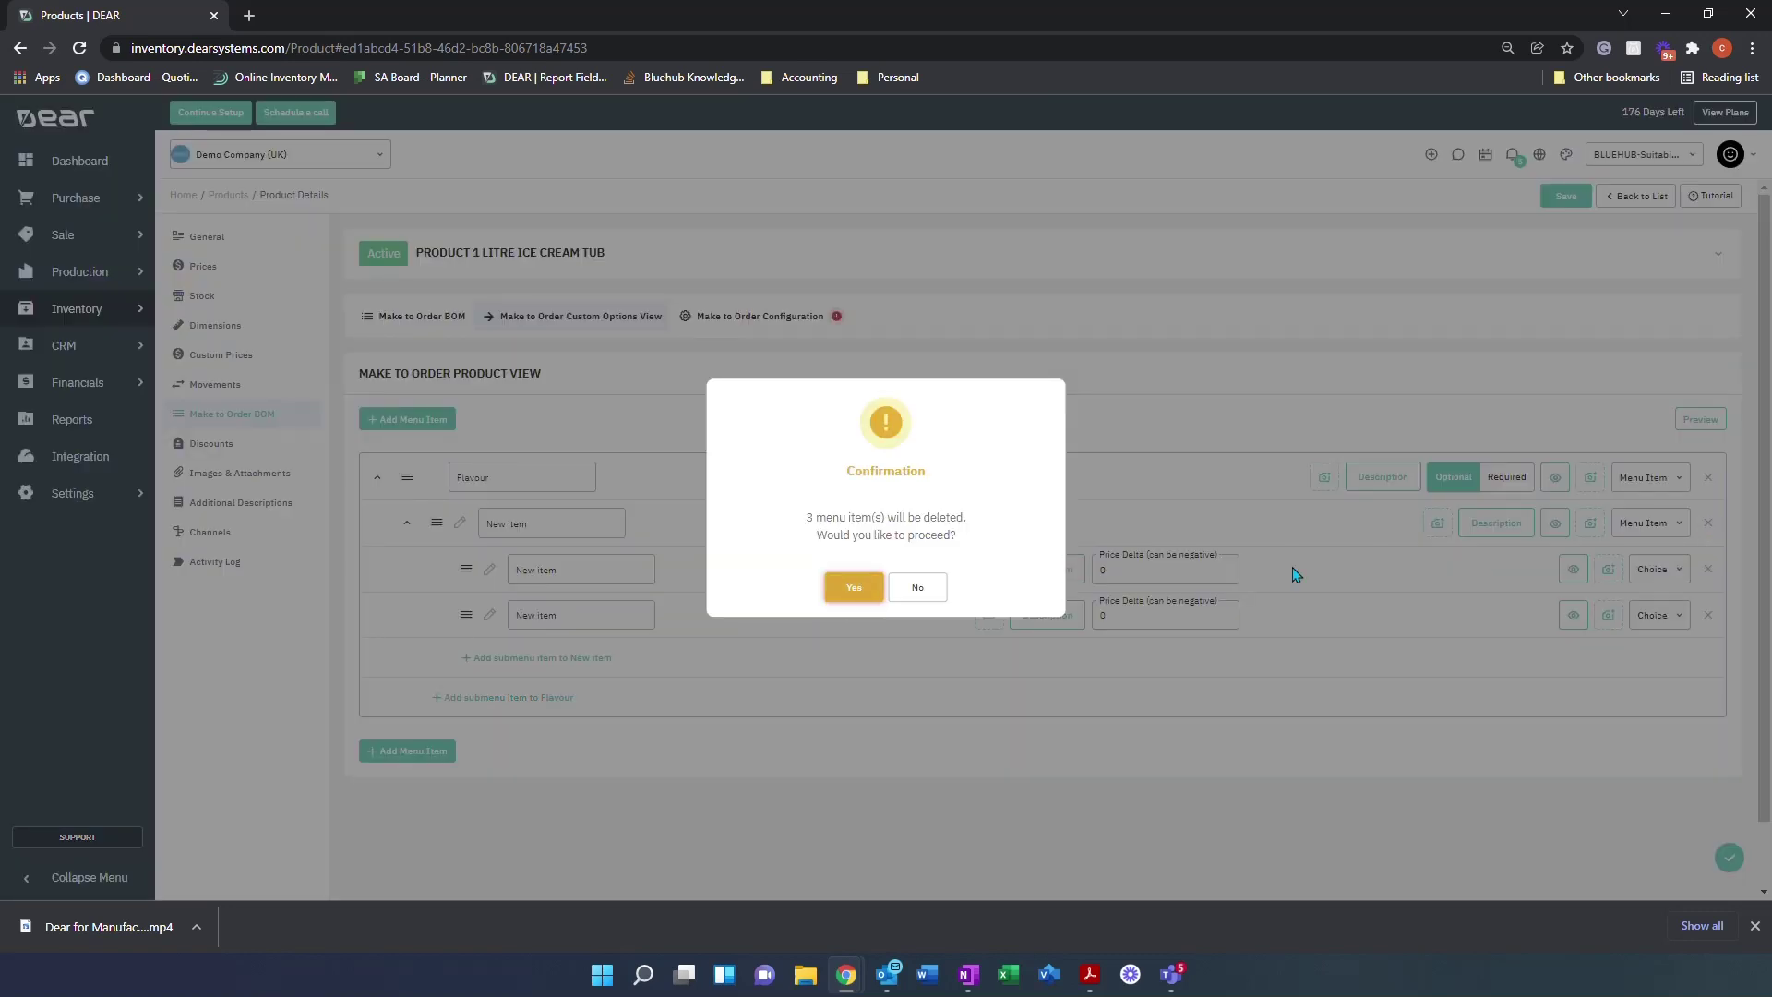
pyautogui.click(849, 585)
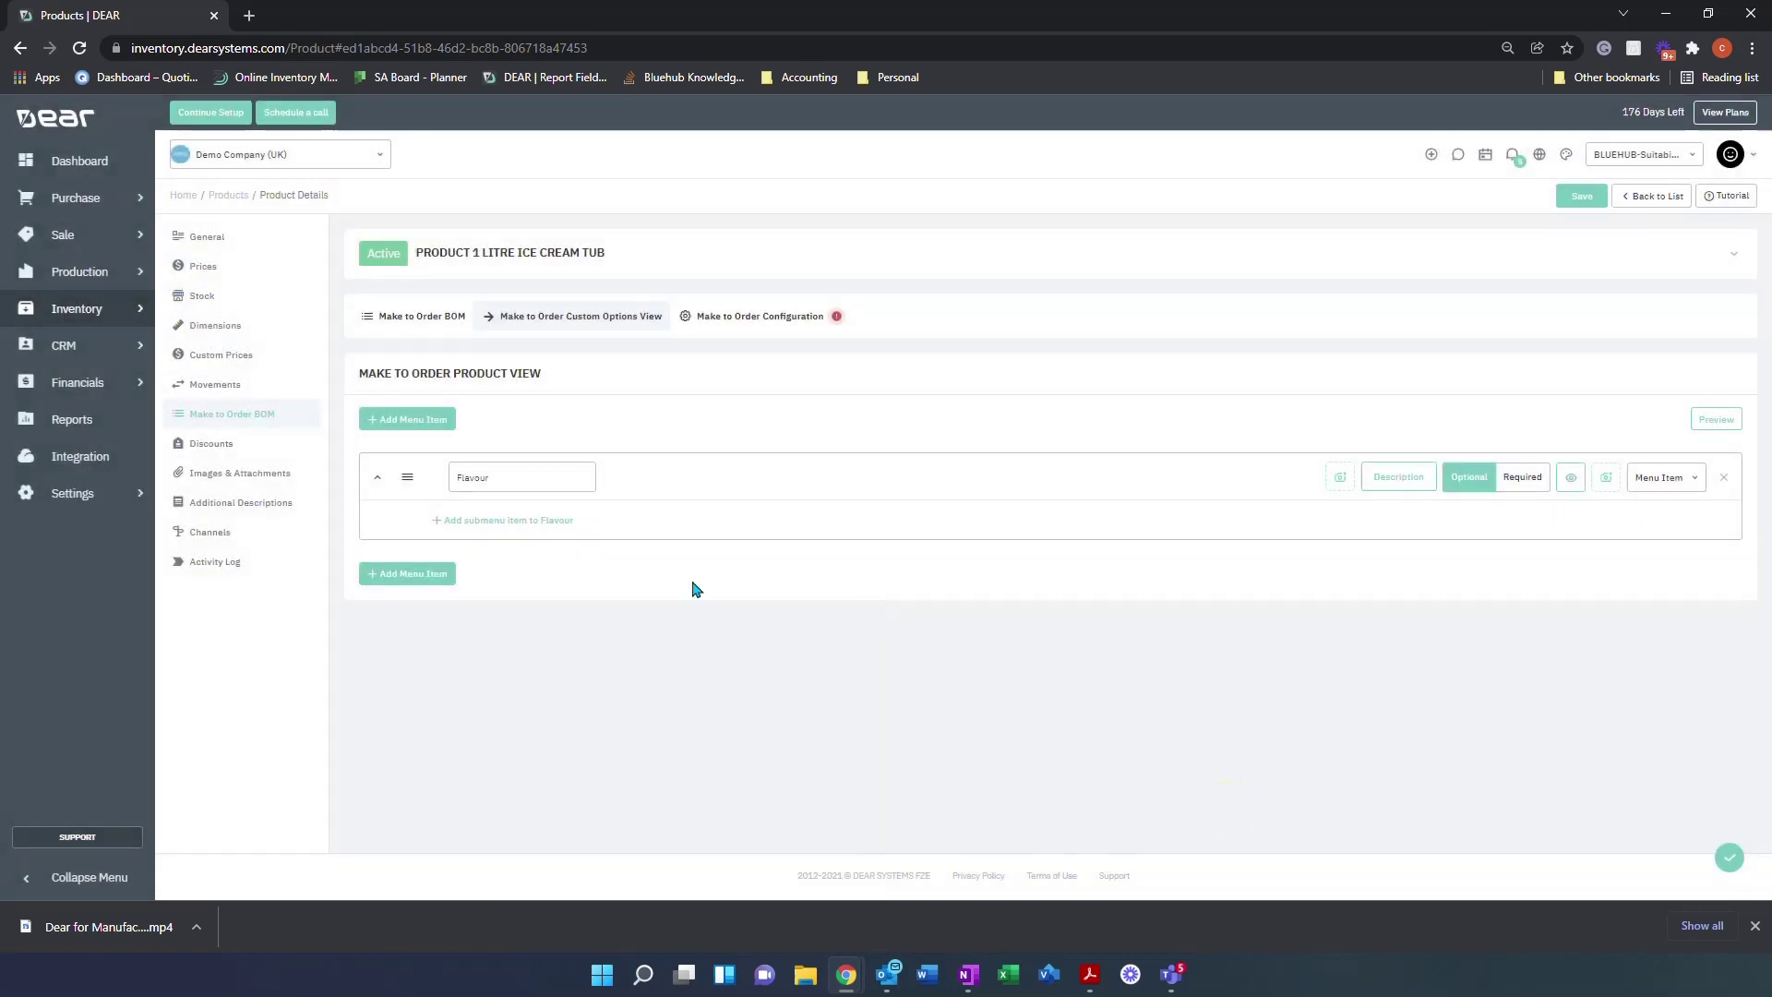
# Step: Add two submenu entries under Flavour, each set to the Choice type
pyautogui.click(457, 521)
pyautogui.click(1683, 524)
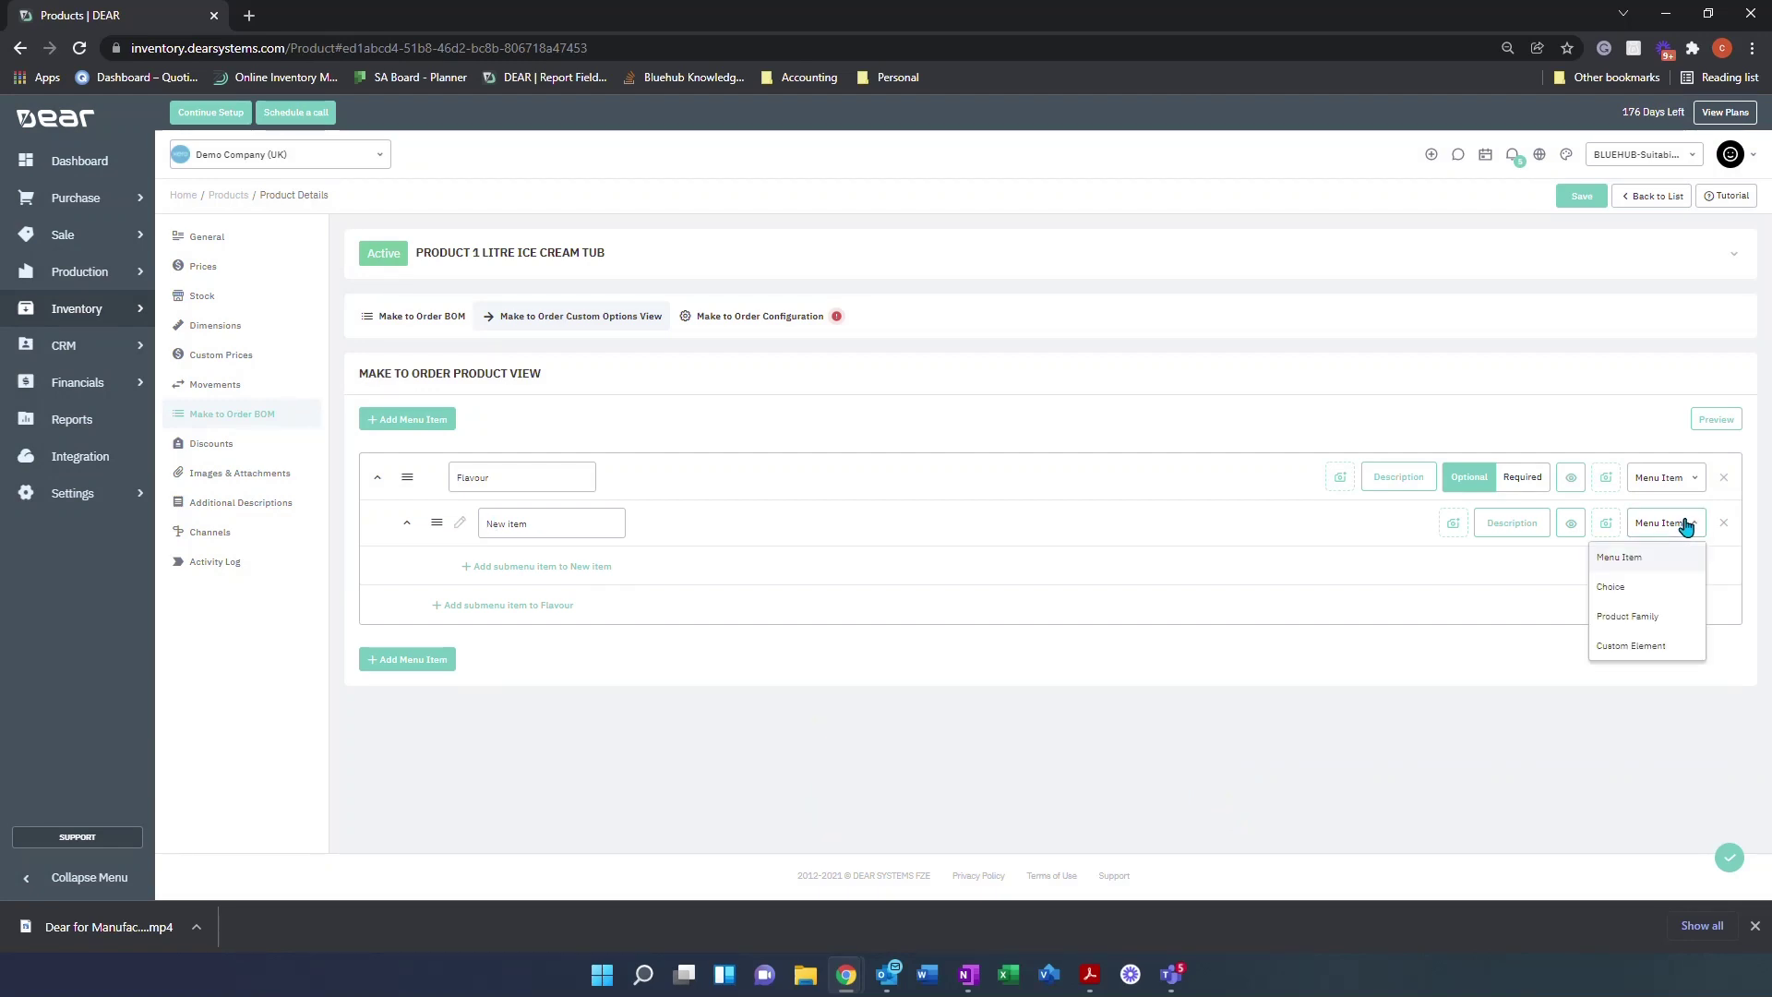
pyautogui.click(1643, 590)
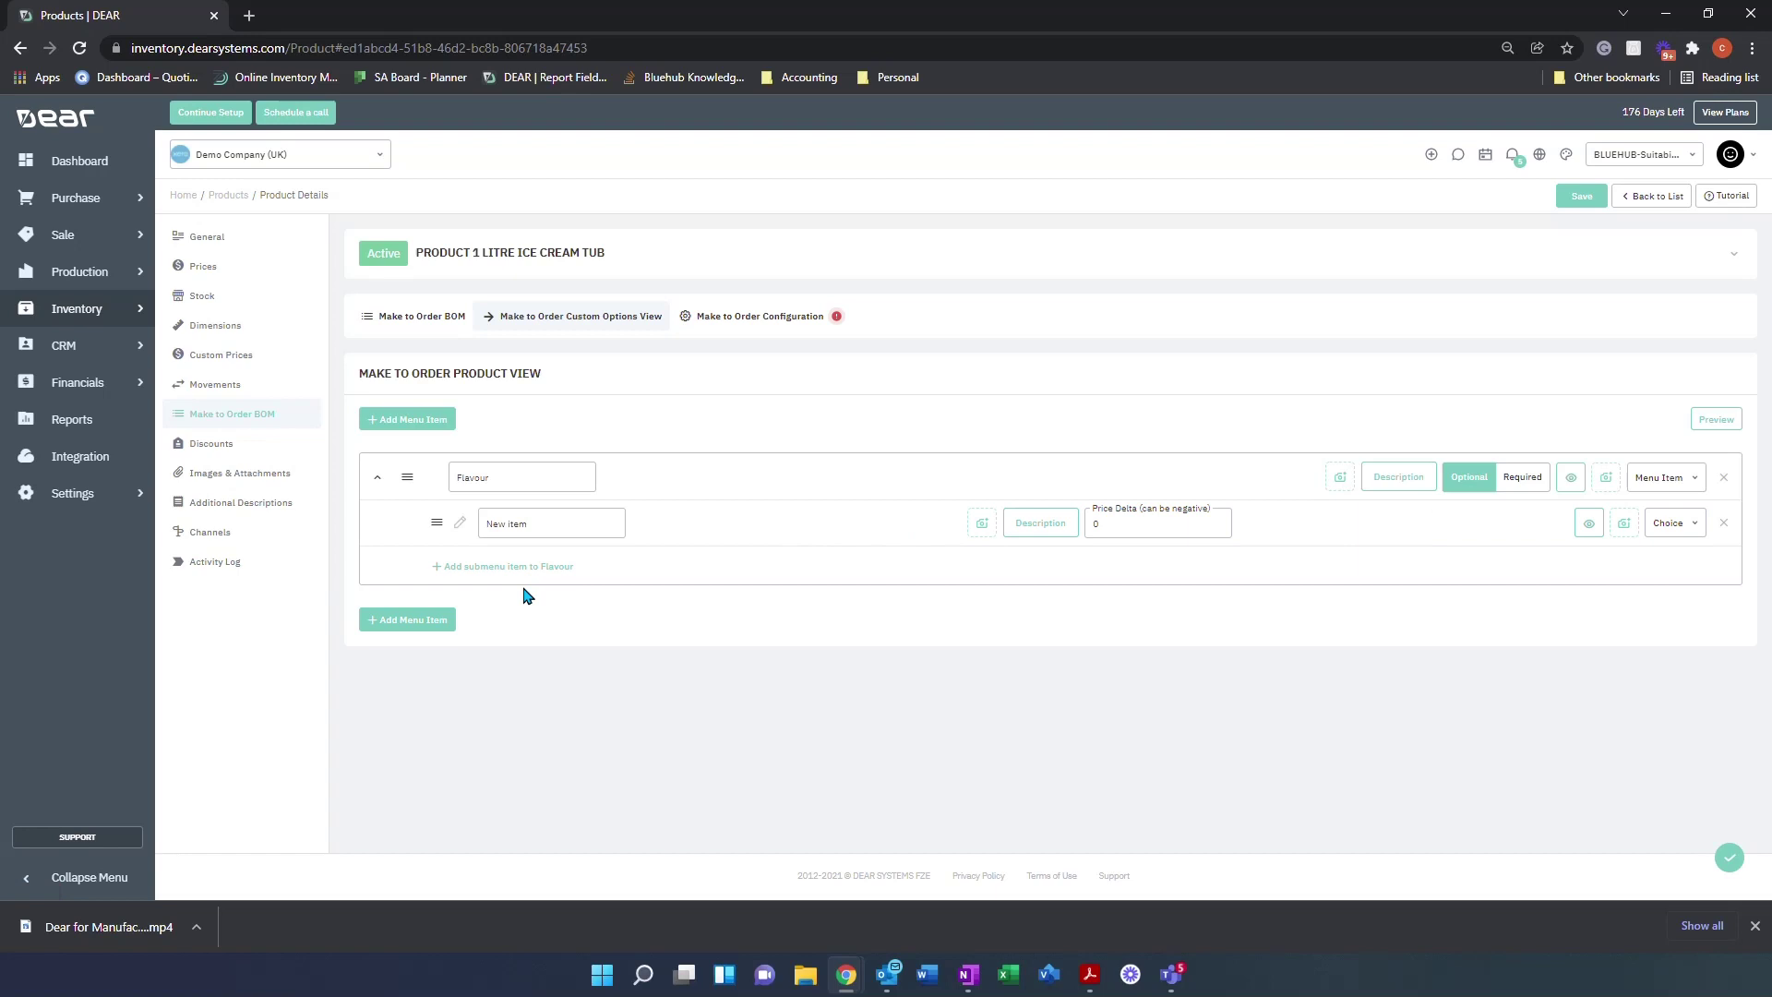
pyautogui.click(504, 567)
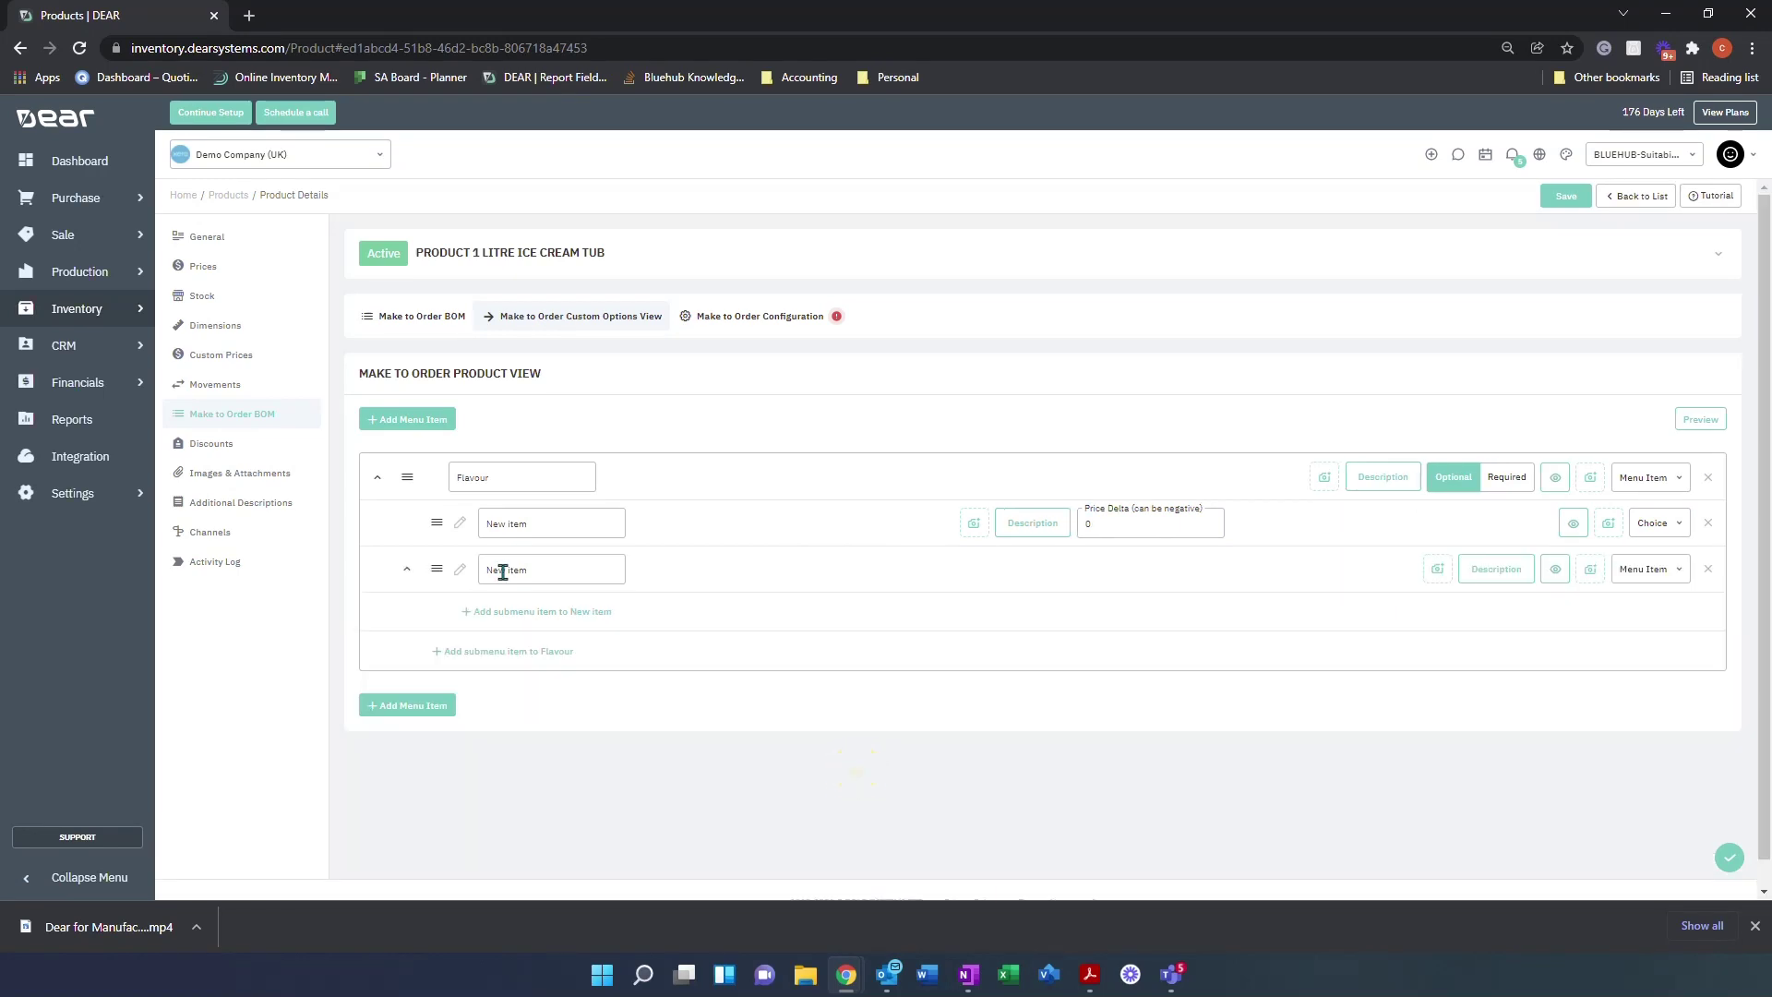
pyautogui.click(1621, 574)
pyautogui.click(1604, 635)
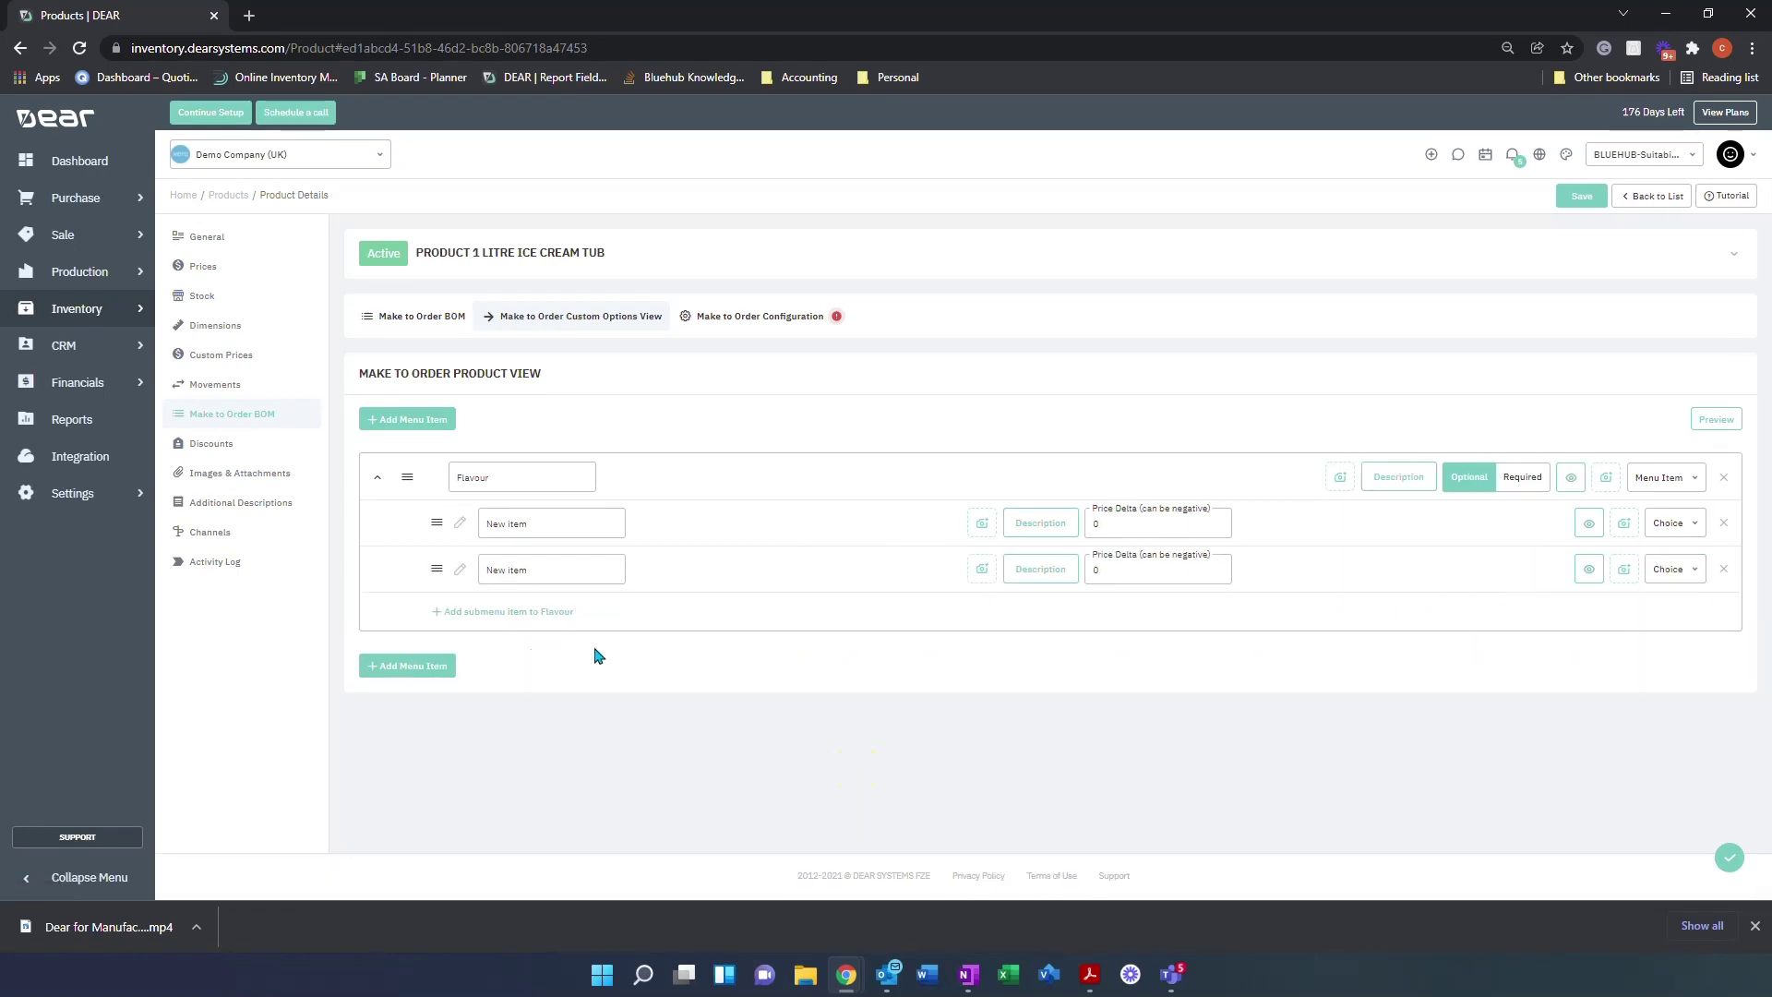
# Step: Add a third Choice entry under Flavour, removing a stray nested choice row
pyautogui.click(540, 613)
pyautogui.click(601, 657)
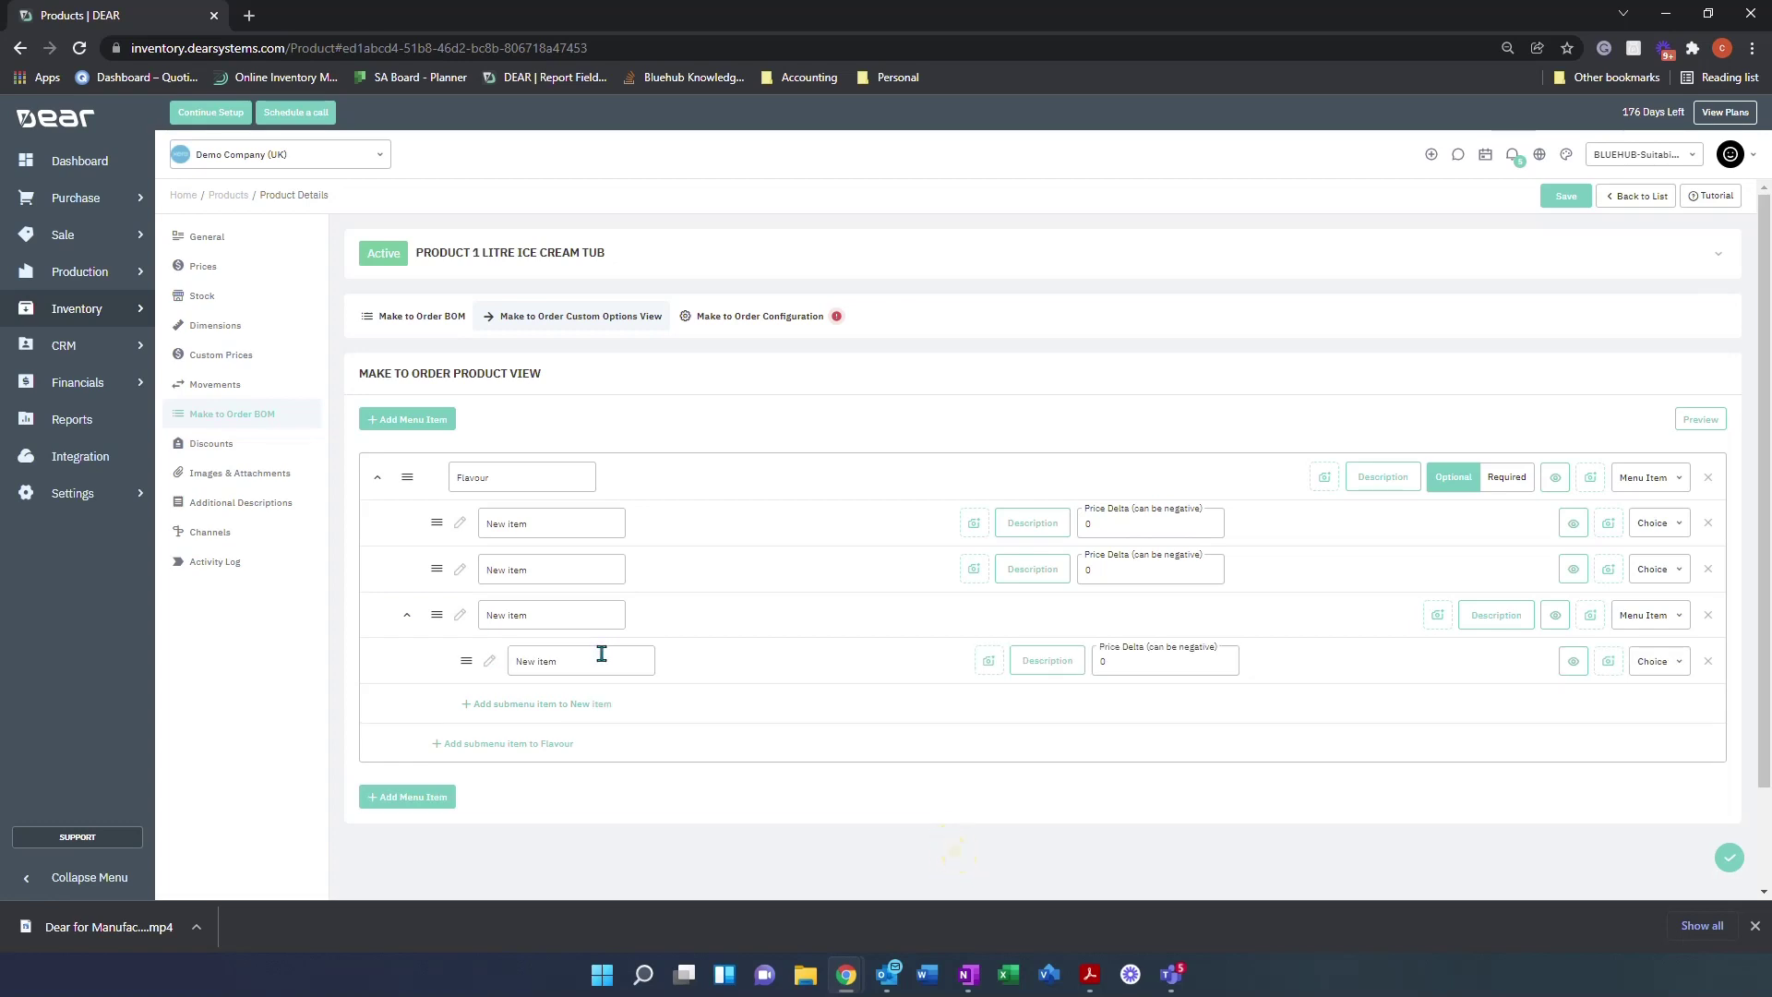
pyautogui.click(1710, 661)
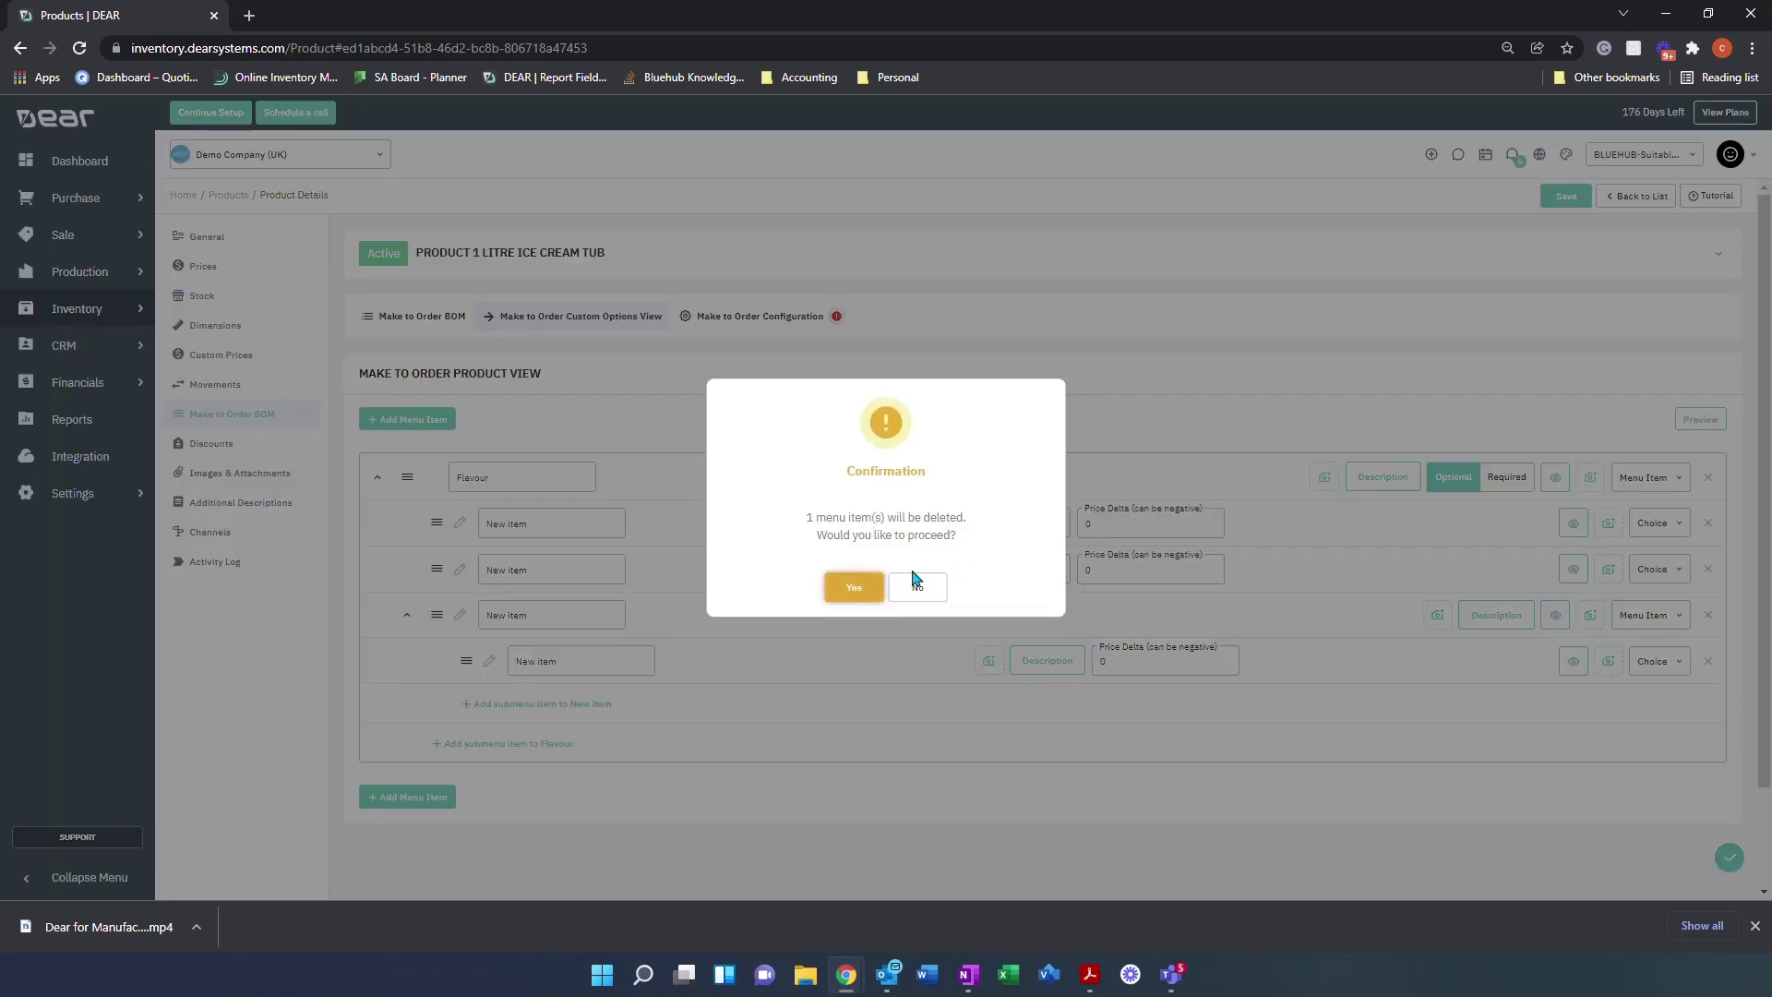
pyautogui.click(855, 591)
pyautogui.click(1610, 616)
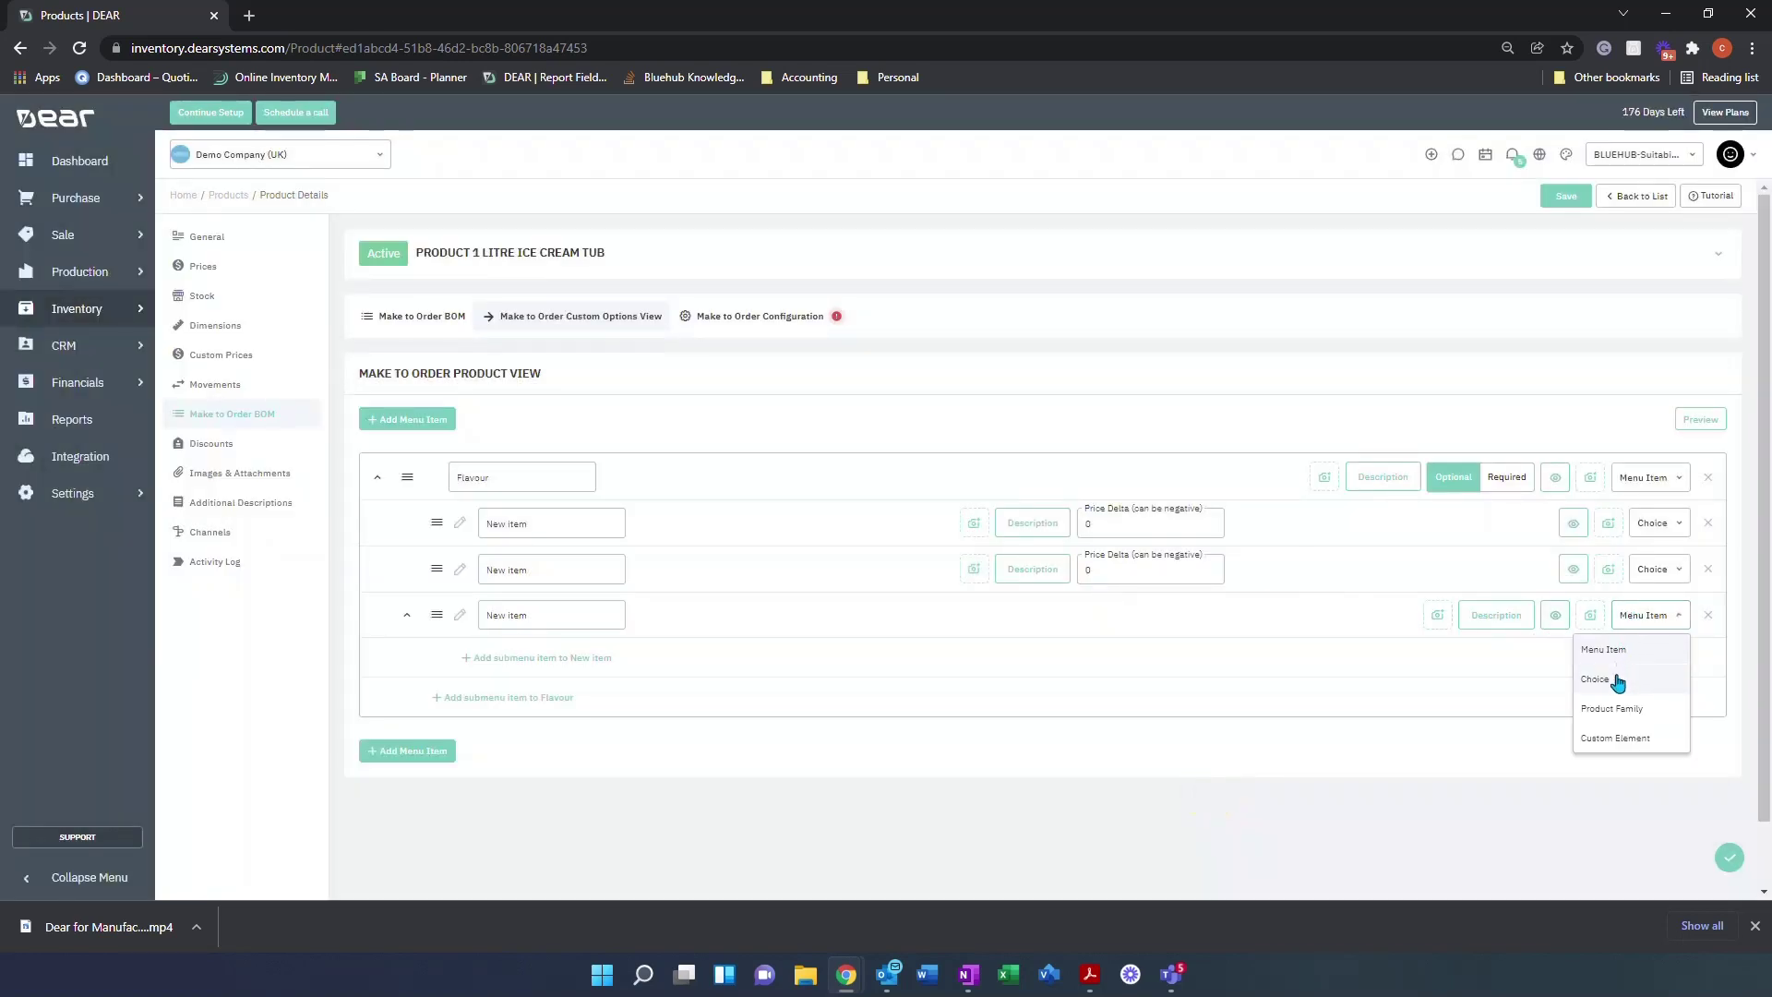
pyautogui.click(1619, 680)
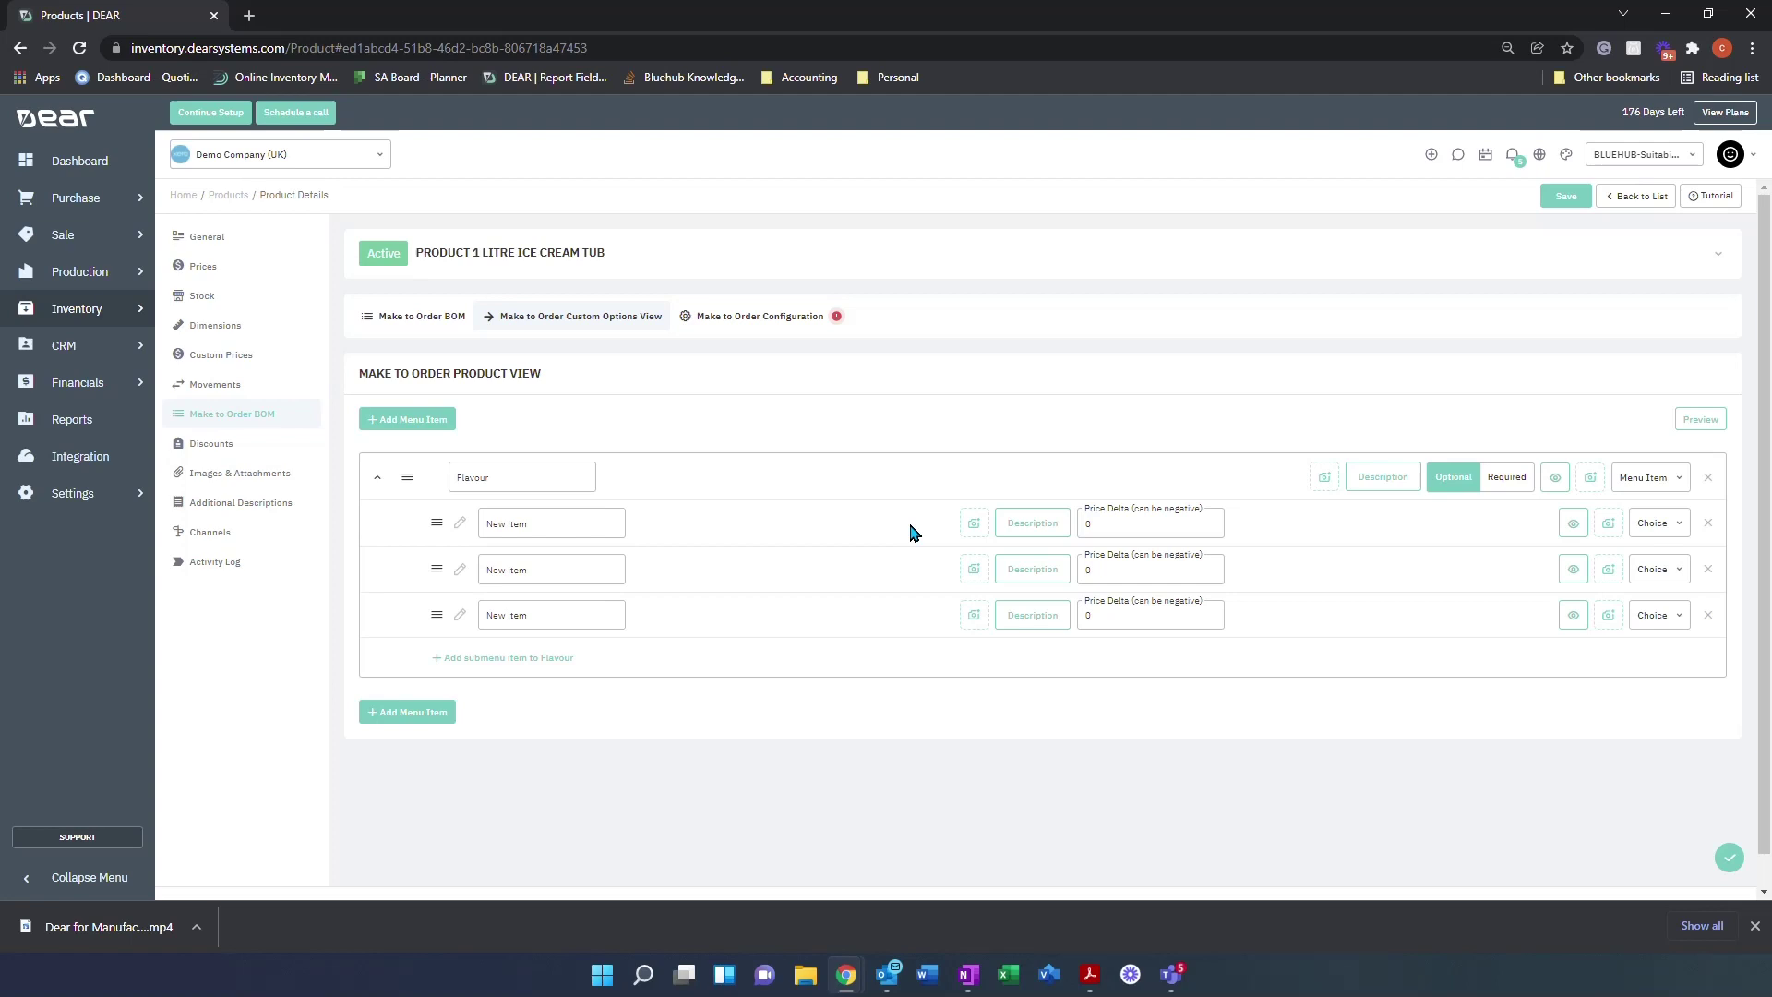
# Step: Rename the three New item choices to 'Strawberry', 'Chocolate' and 'Vanilla'
pyautogui.click(554, 524)
pyautogui.hotkey('ctrl', 'a')
pyautogui.write('St')
pyautogui.click(546, 565)
pyautogui.hotkey('ctrl', 'a')
pyautogui.write('Chocolat')
pyautogui.press('Tab')
pyautogui.click(528, 617)
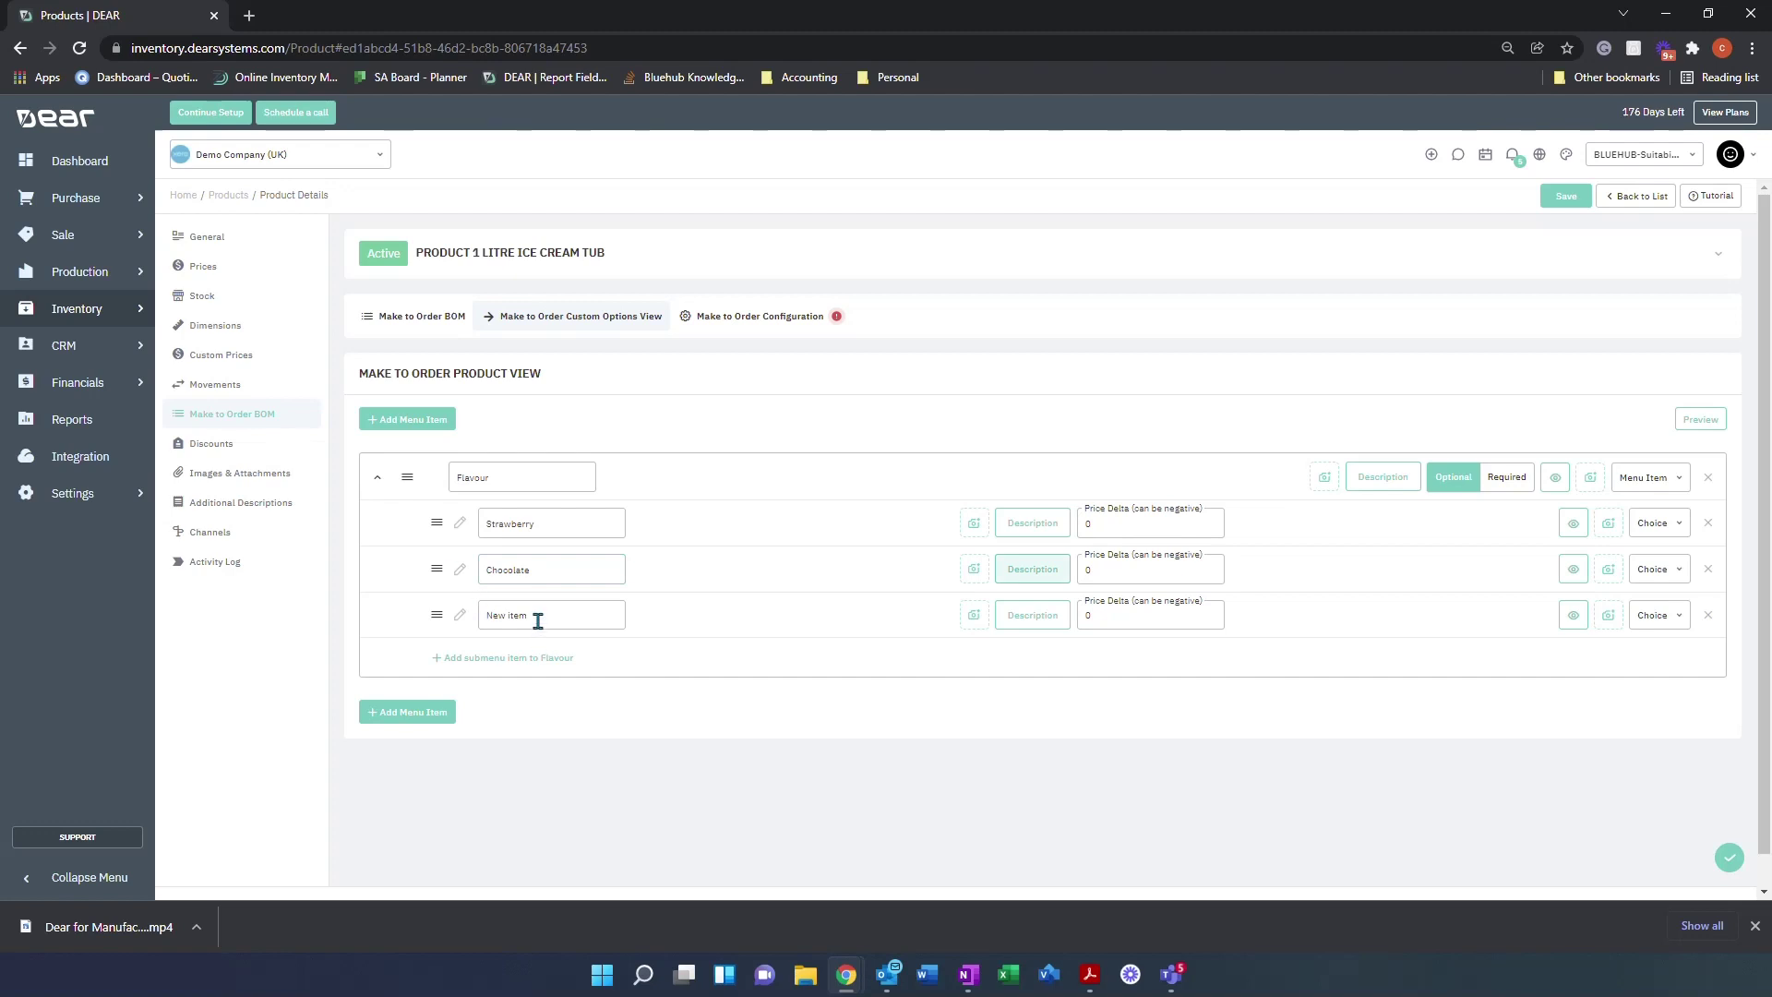
pyautogui.hotkey('ctrl', 'a')
pyautogui.write('Vaan')
pyautogui.press('BackSpace')
pyautogui.write('nilla')
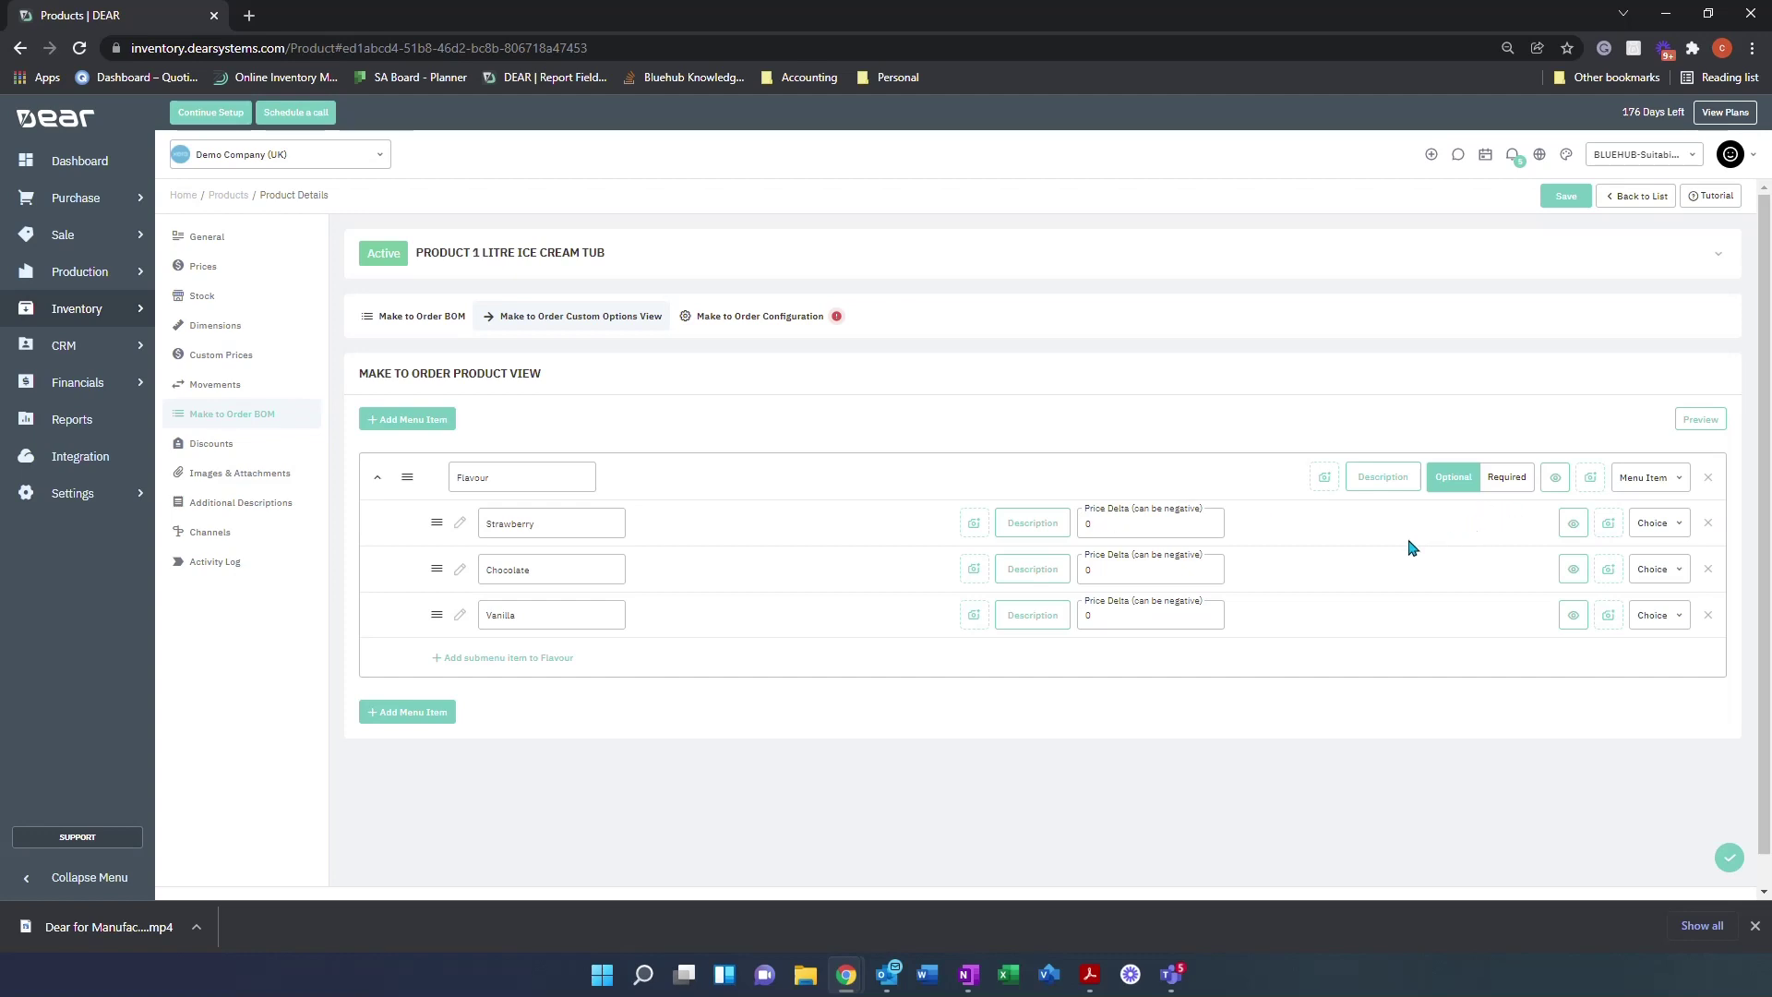
pyautogui.click(557, 657)
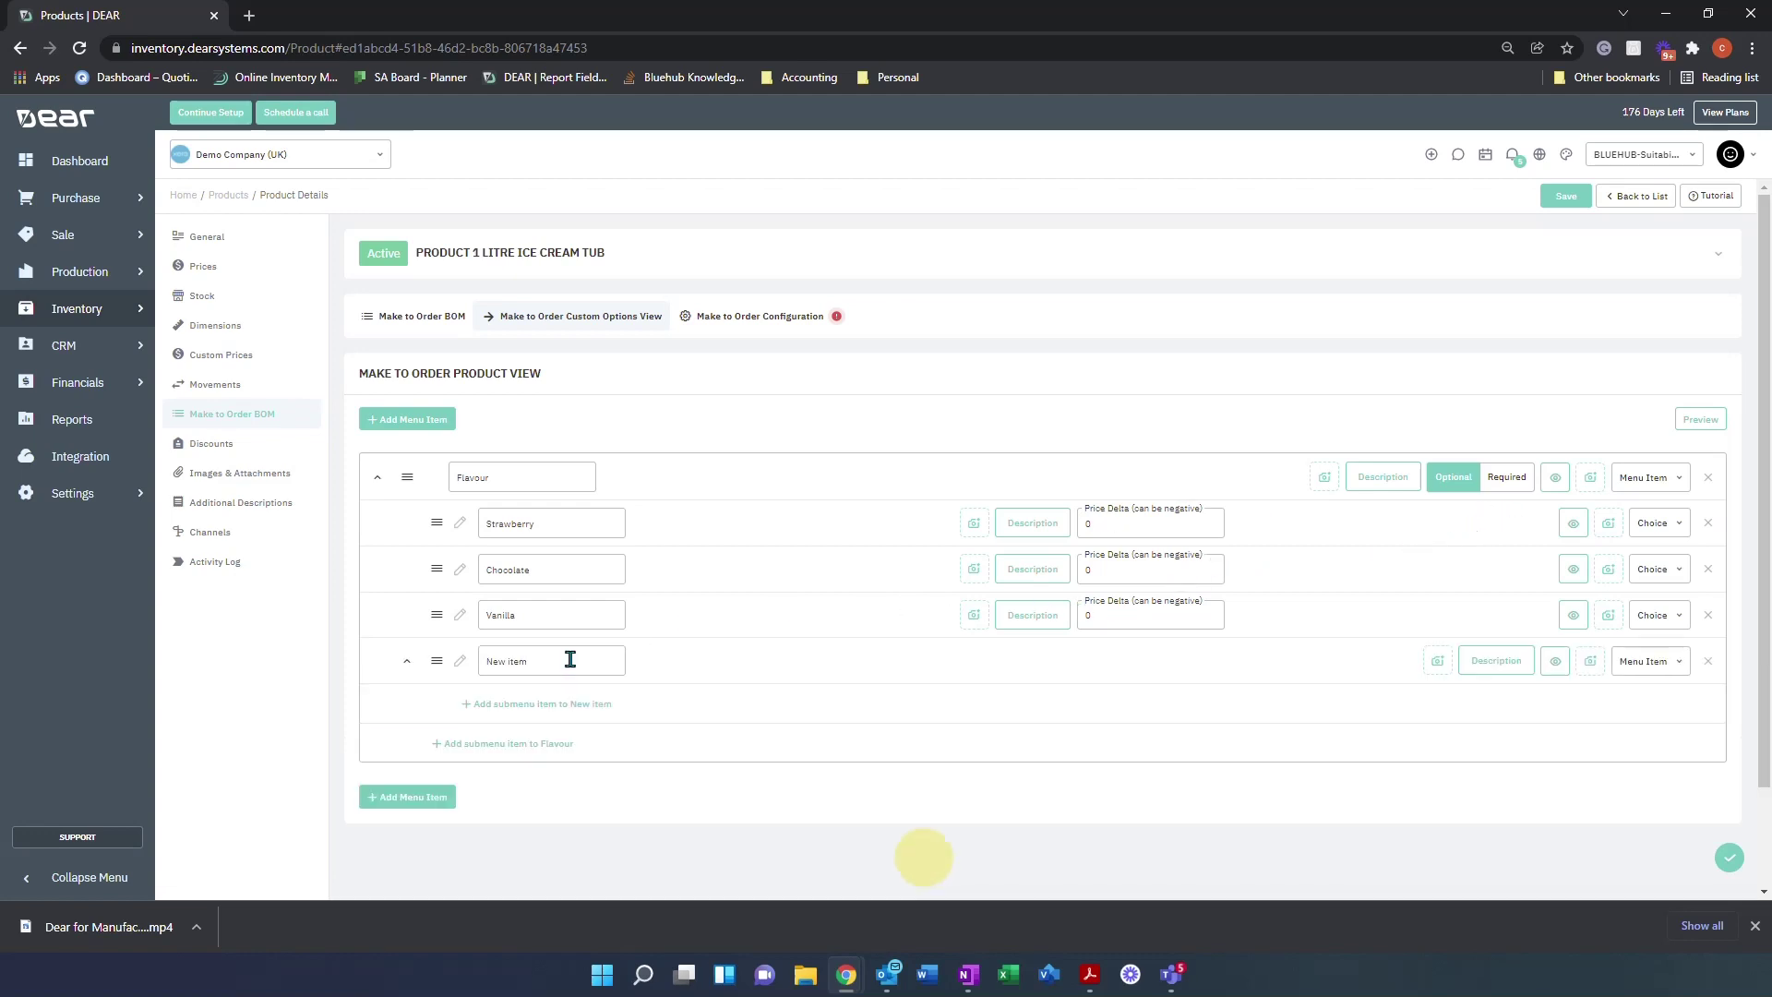
pyautogui.click(1633, 663)
pyautogui.click(1608, 783)
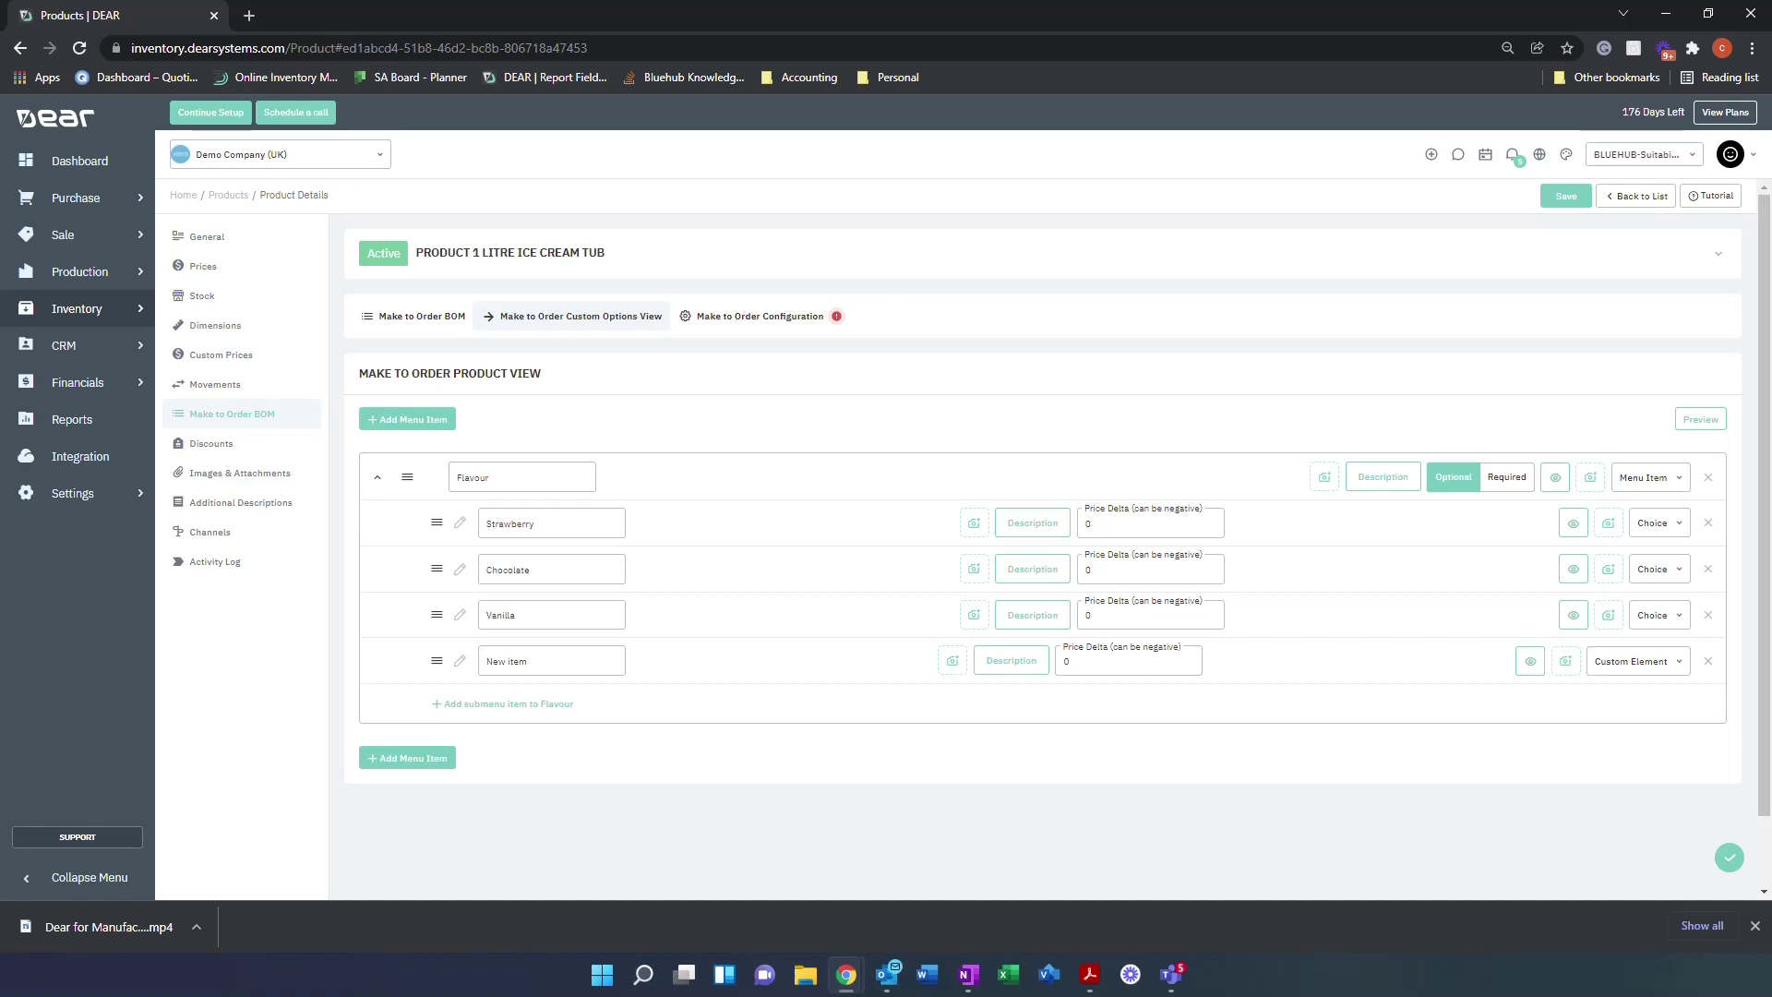
pyautogui.moveTo(531, 660); pyautogui.dragTo(482, 661)
pyautogui.write('To Matt, On the Label')
pyautogui.click(1708, 667)
pyautogui.click(852, 586)
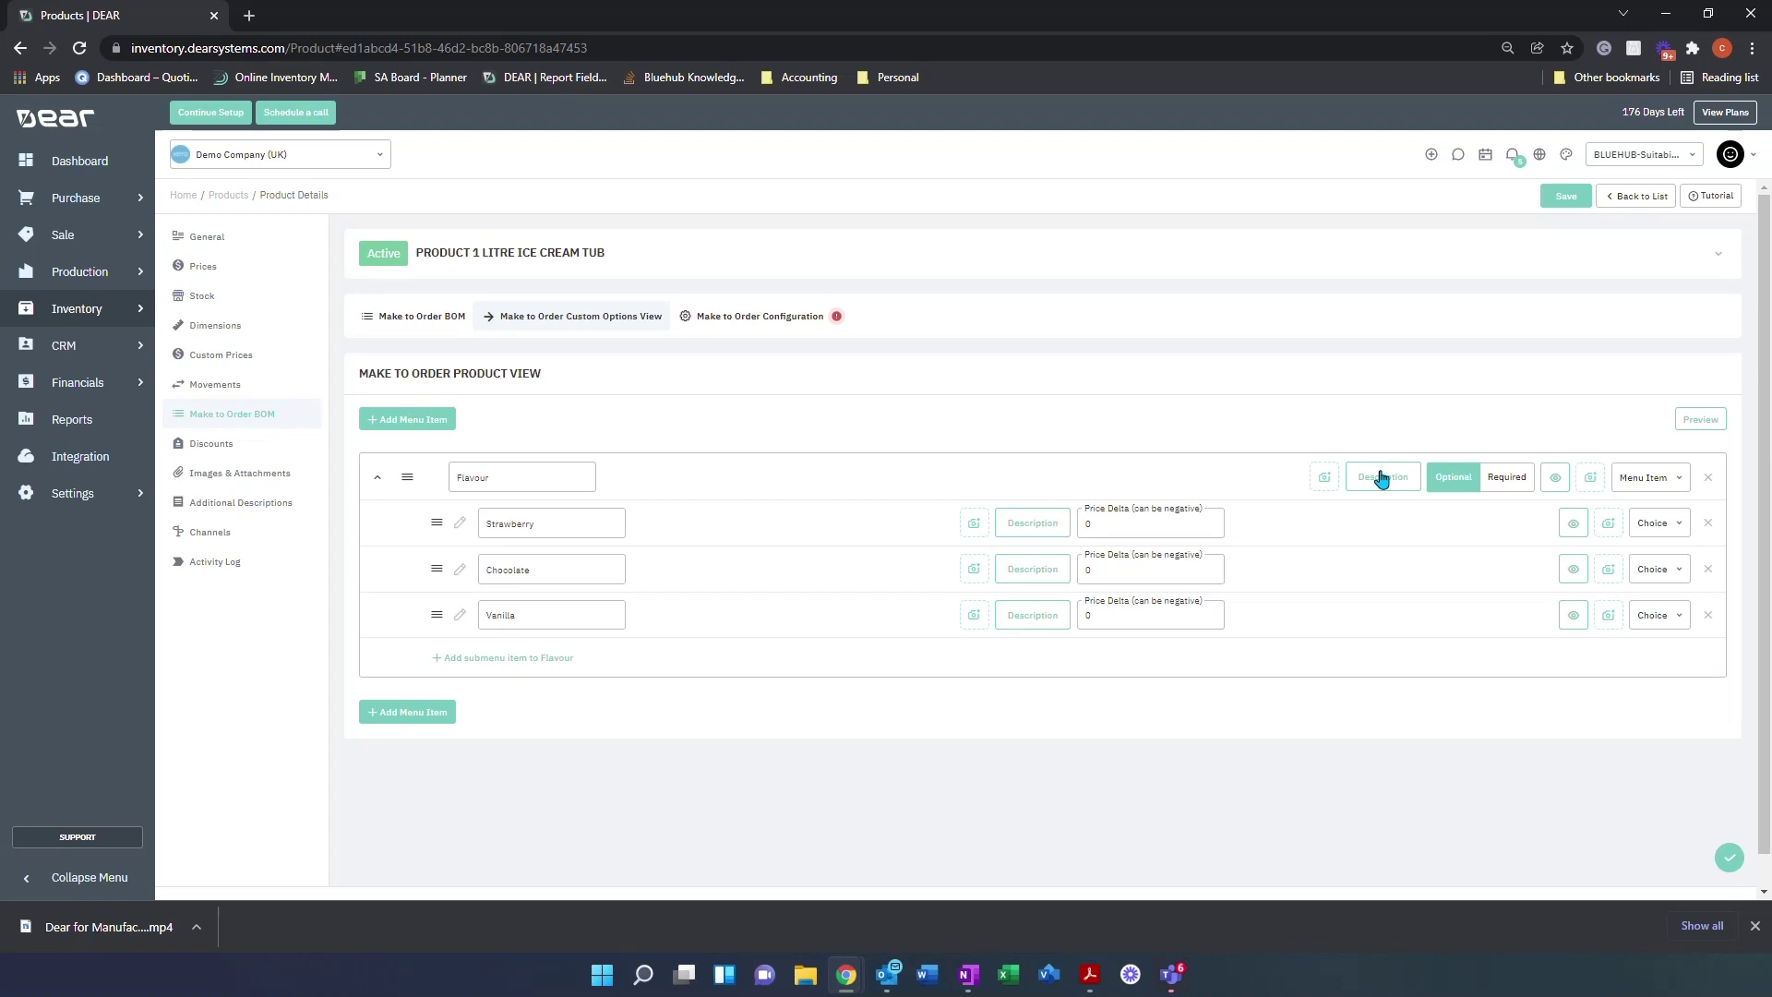
# Step: Mark Flavour as Required with Strawberry as the default, then view Make to Order Configuration
pyautogui.click(1513, 487)
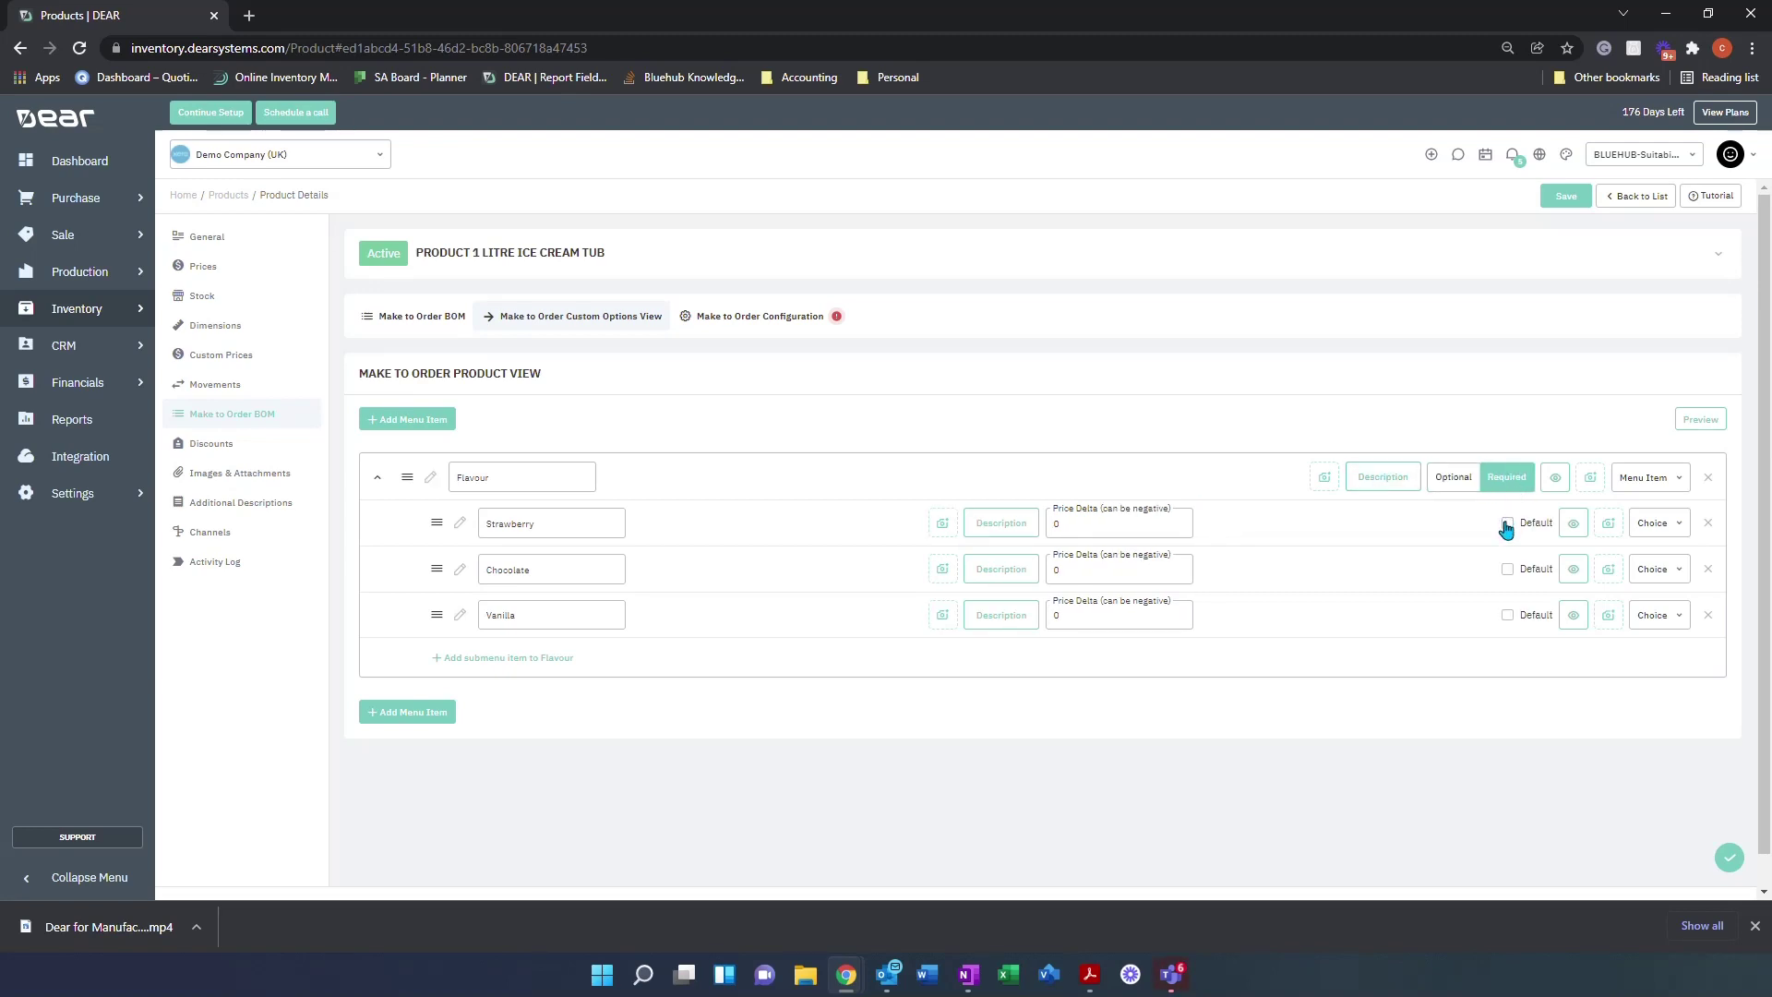
pyautogui.click(1507, 524)
pyautogui.click(775, 332)
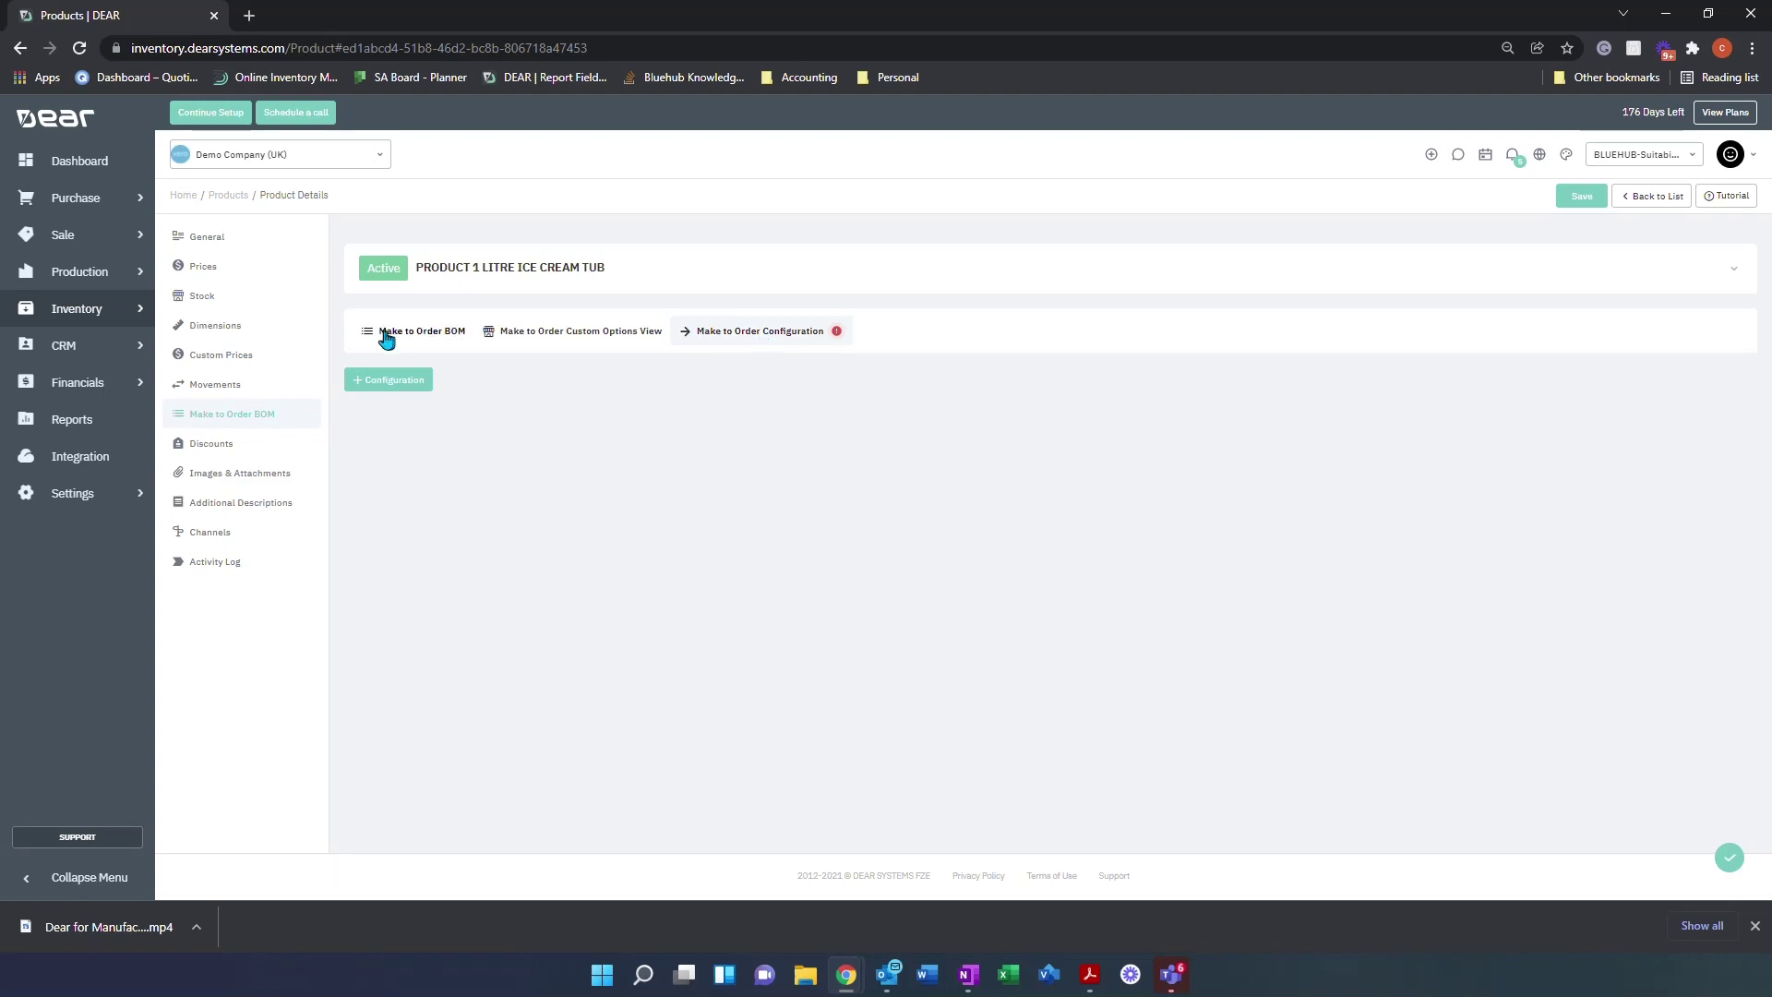
# Step: Add a configuration using the Flavour template and the '- Flavour' menu item
pyautogui.click(370, 384)
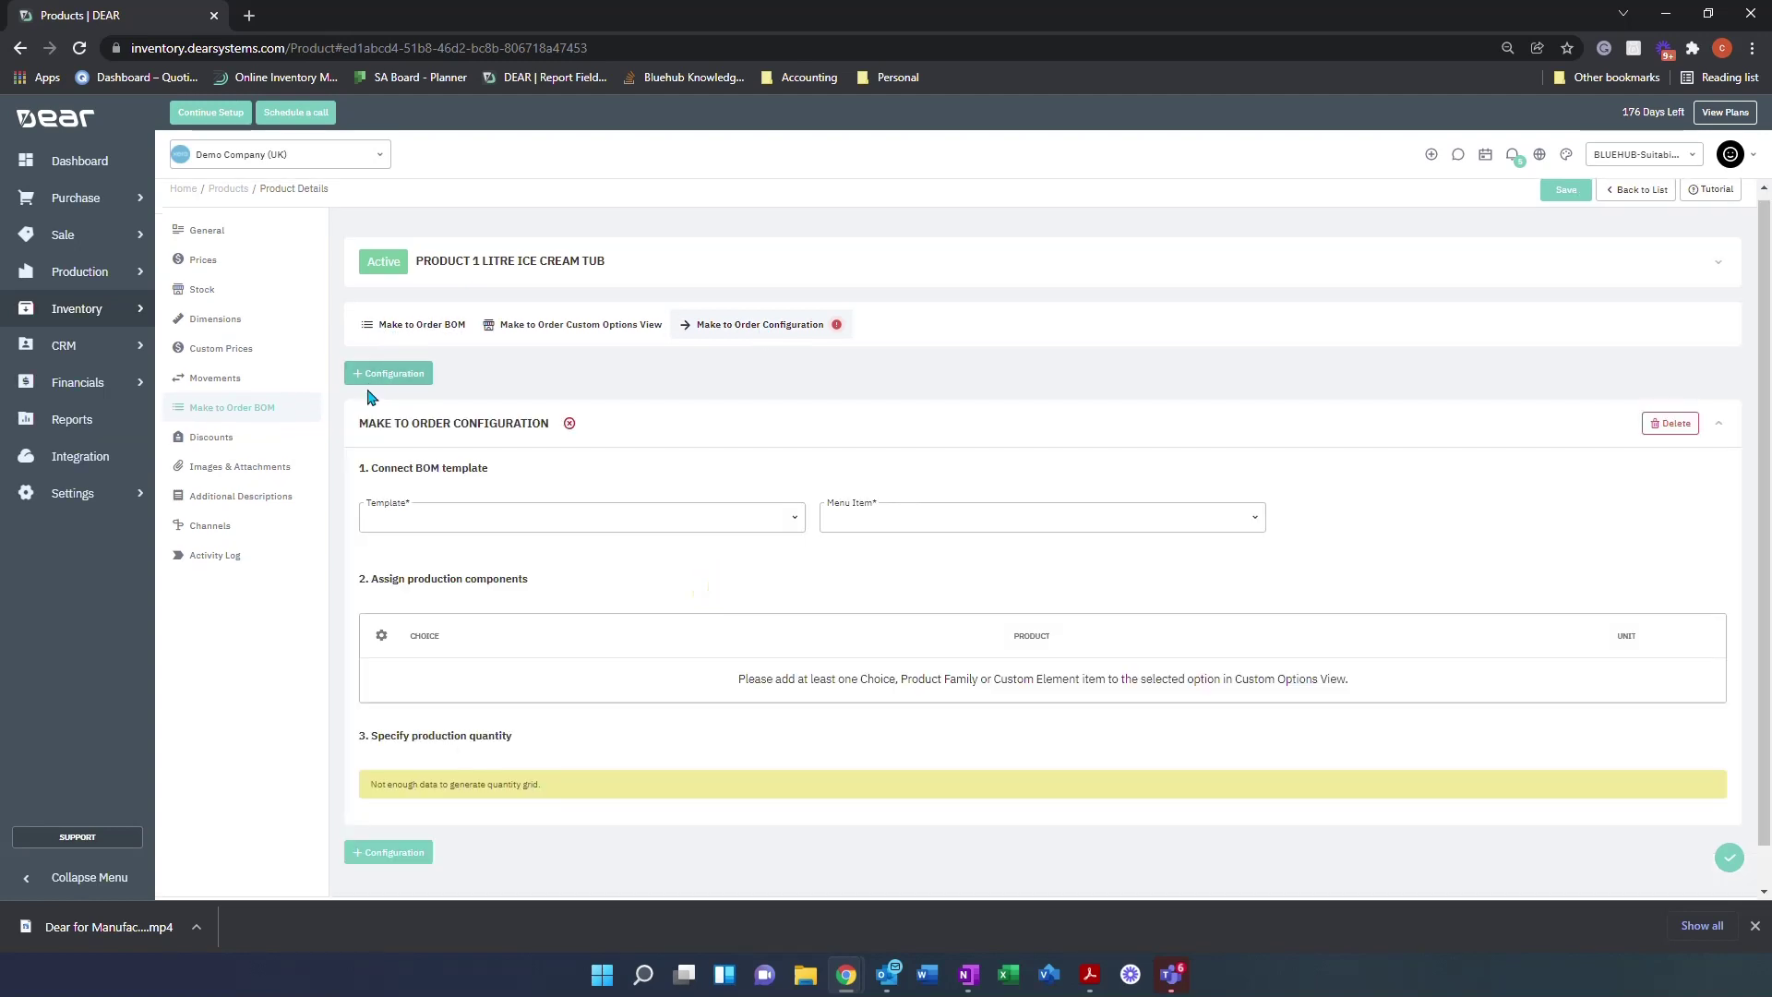
pyautogui.click(790, 531)
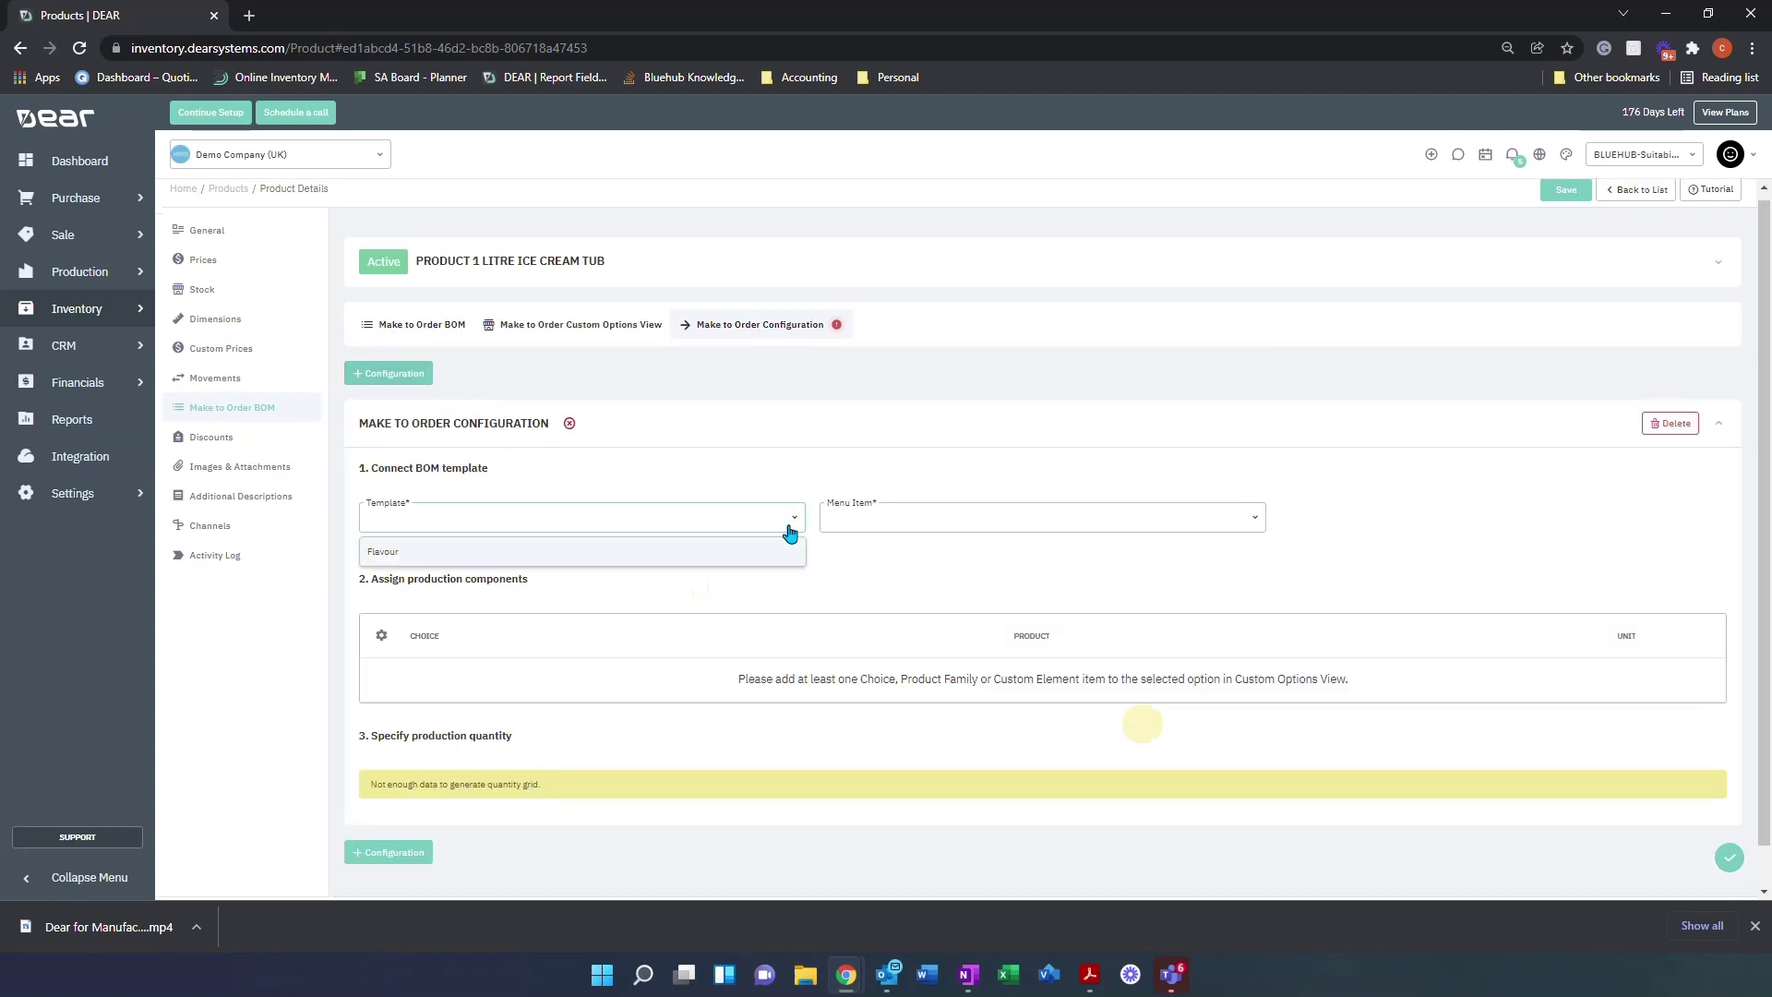
pyautogui.click(708, 557)
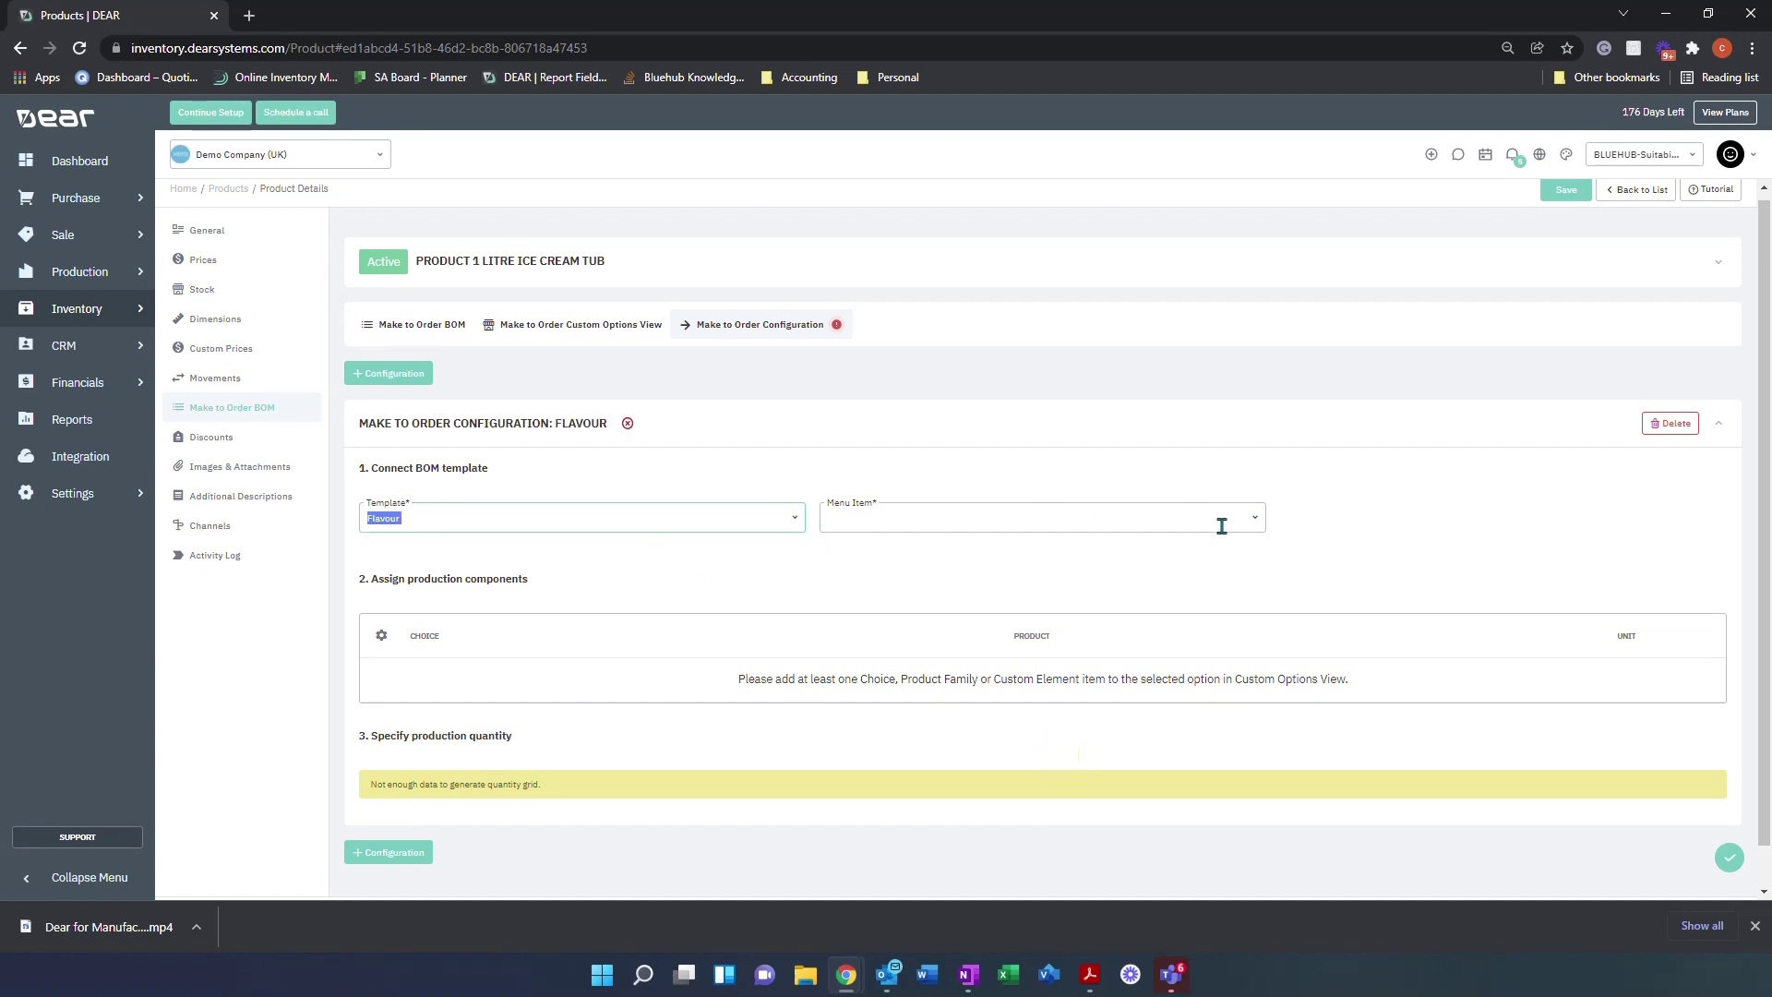
pyautogui.click(1252, 529)
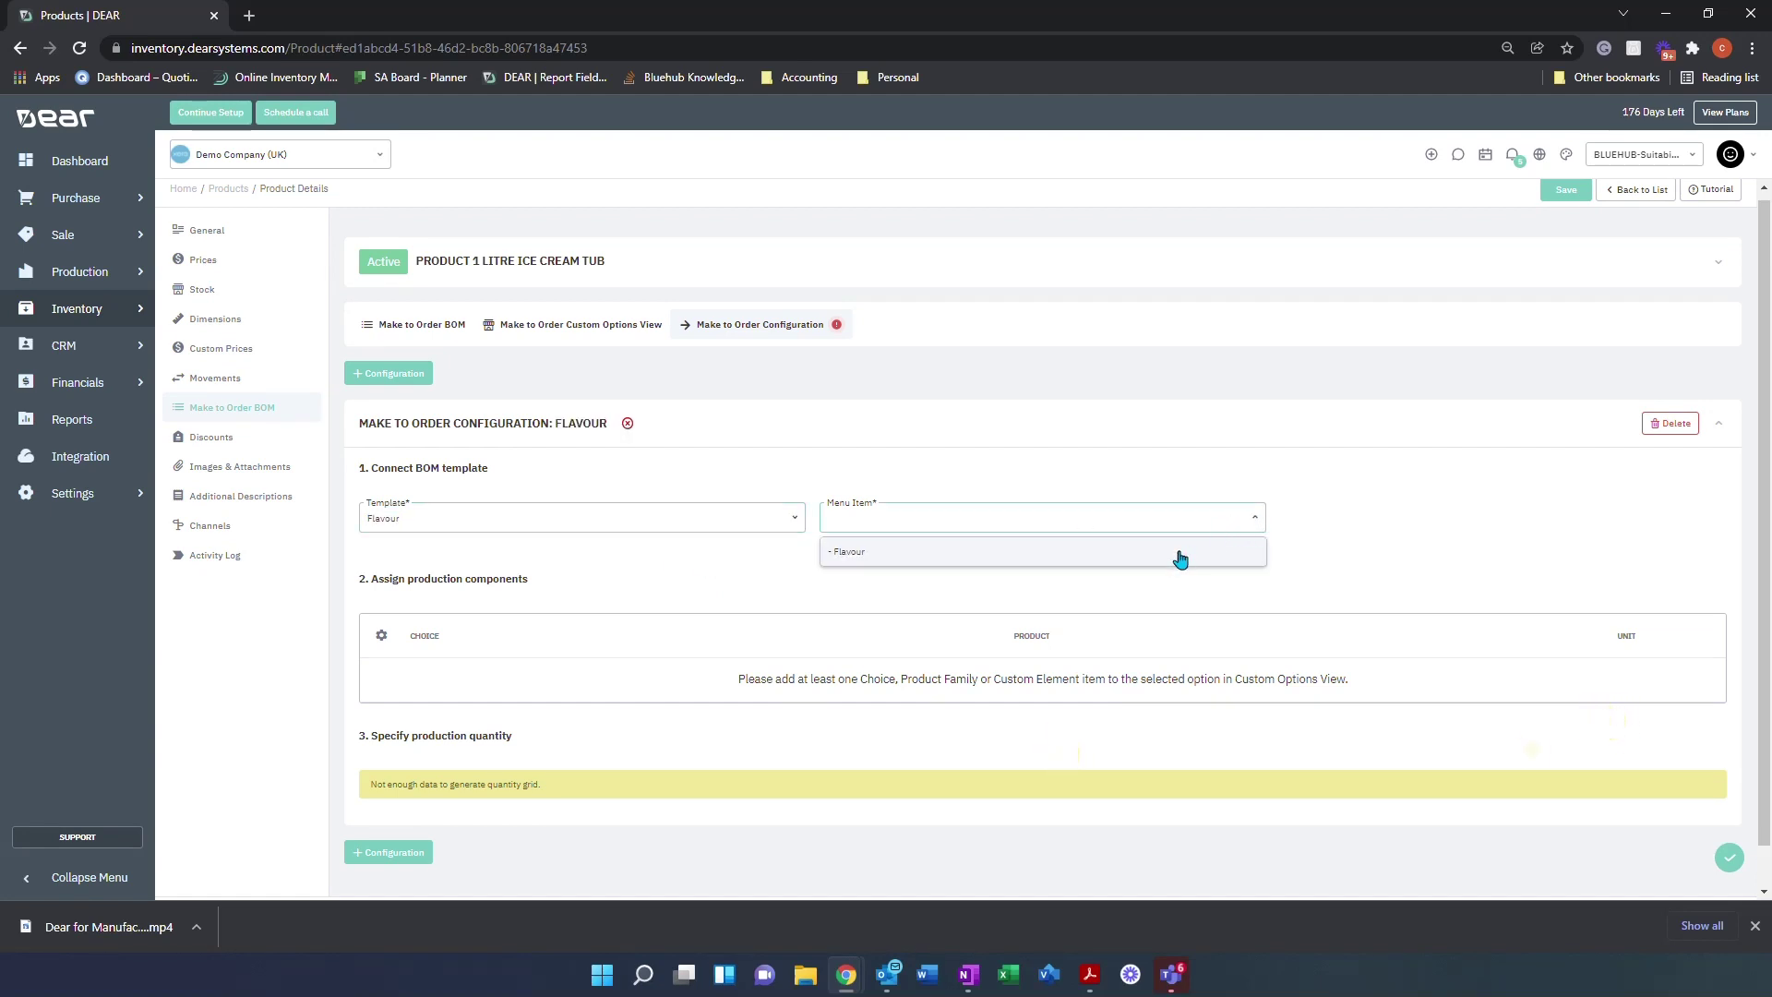
pyautogui.click(1181, 555)
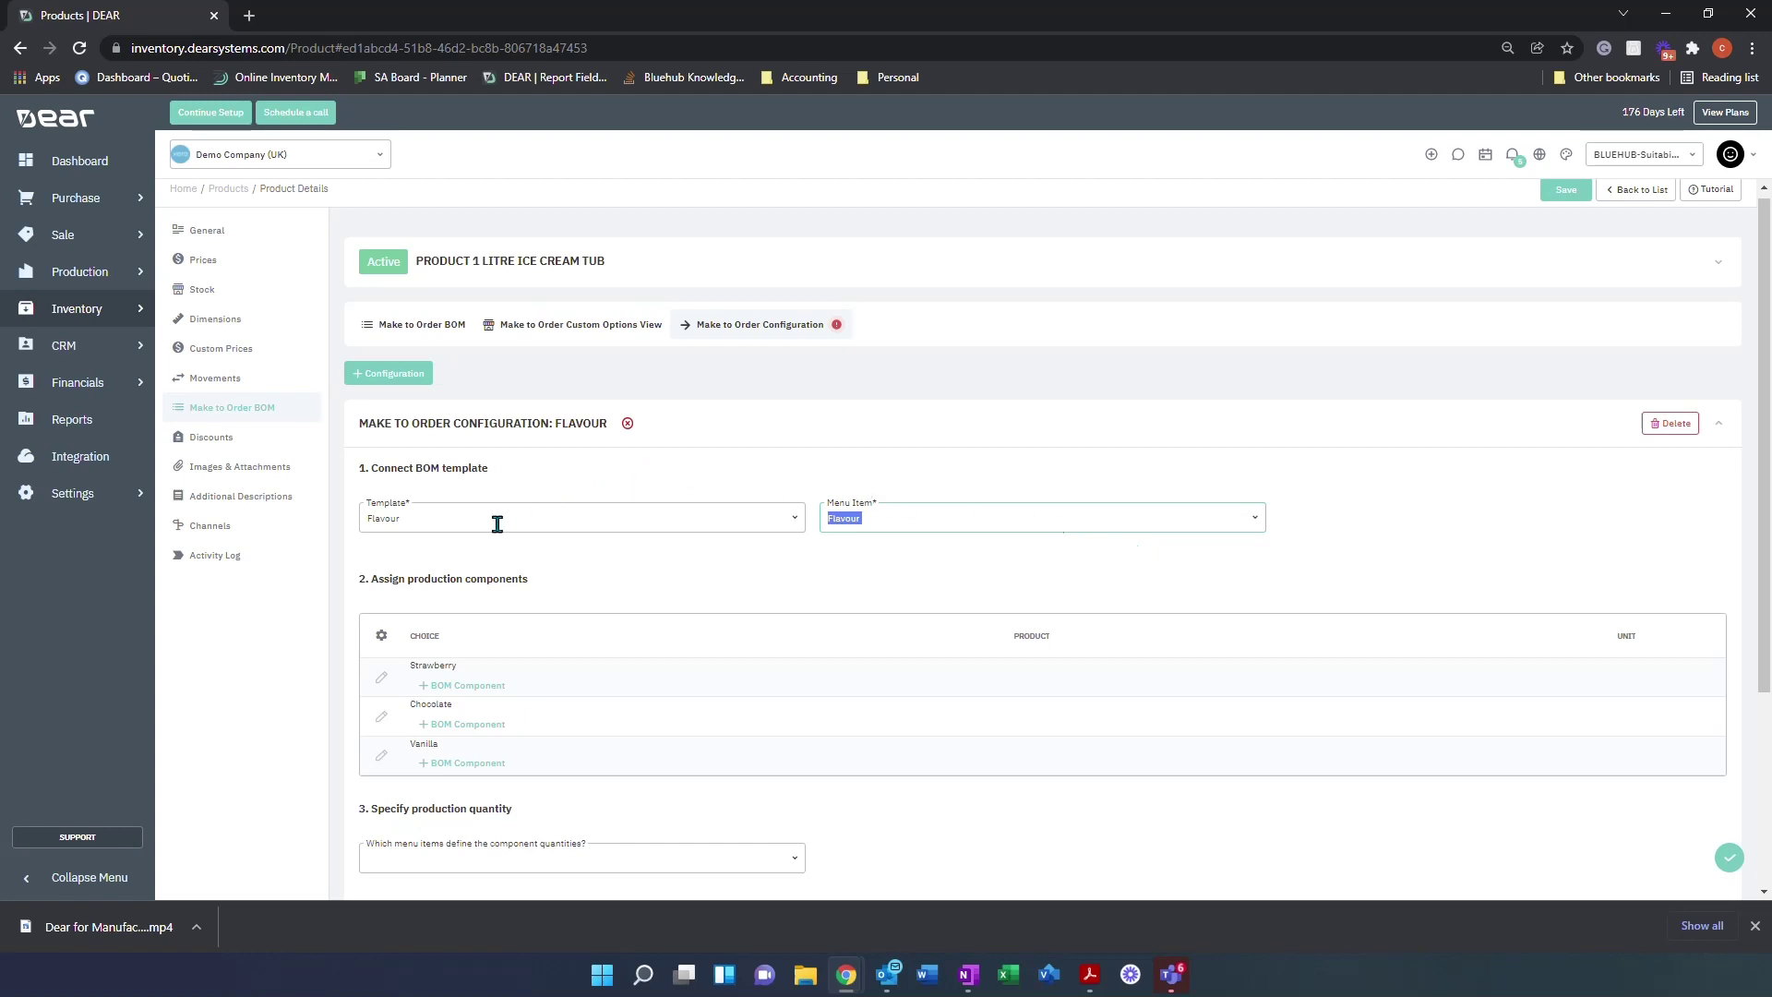
pyautogui.scroll(-1, 589, 606)
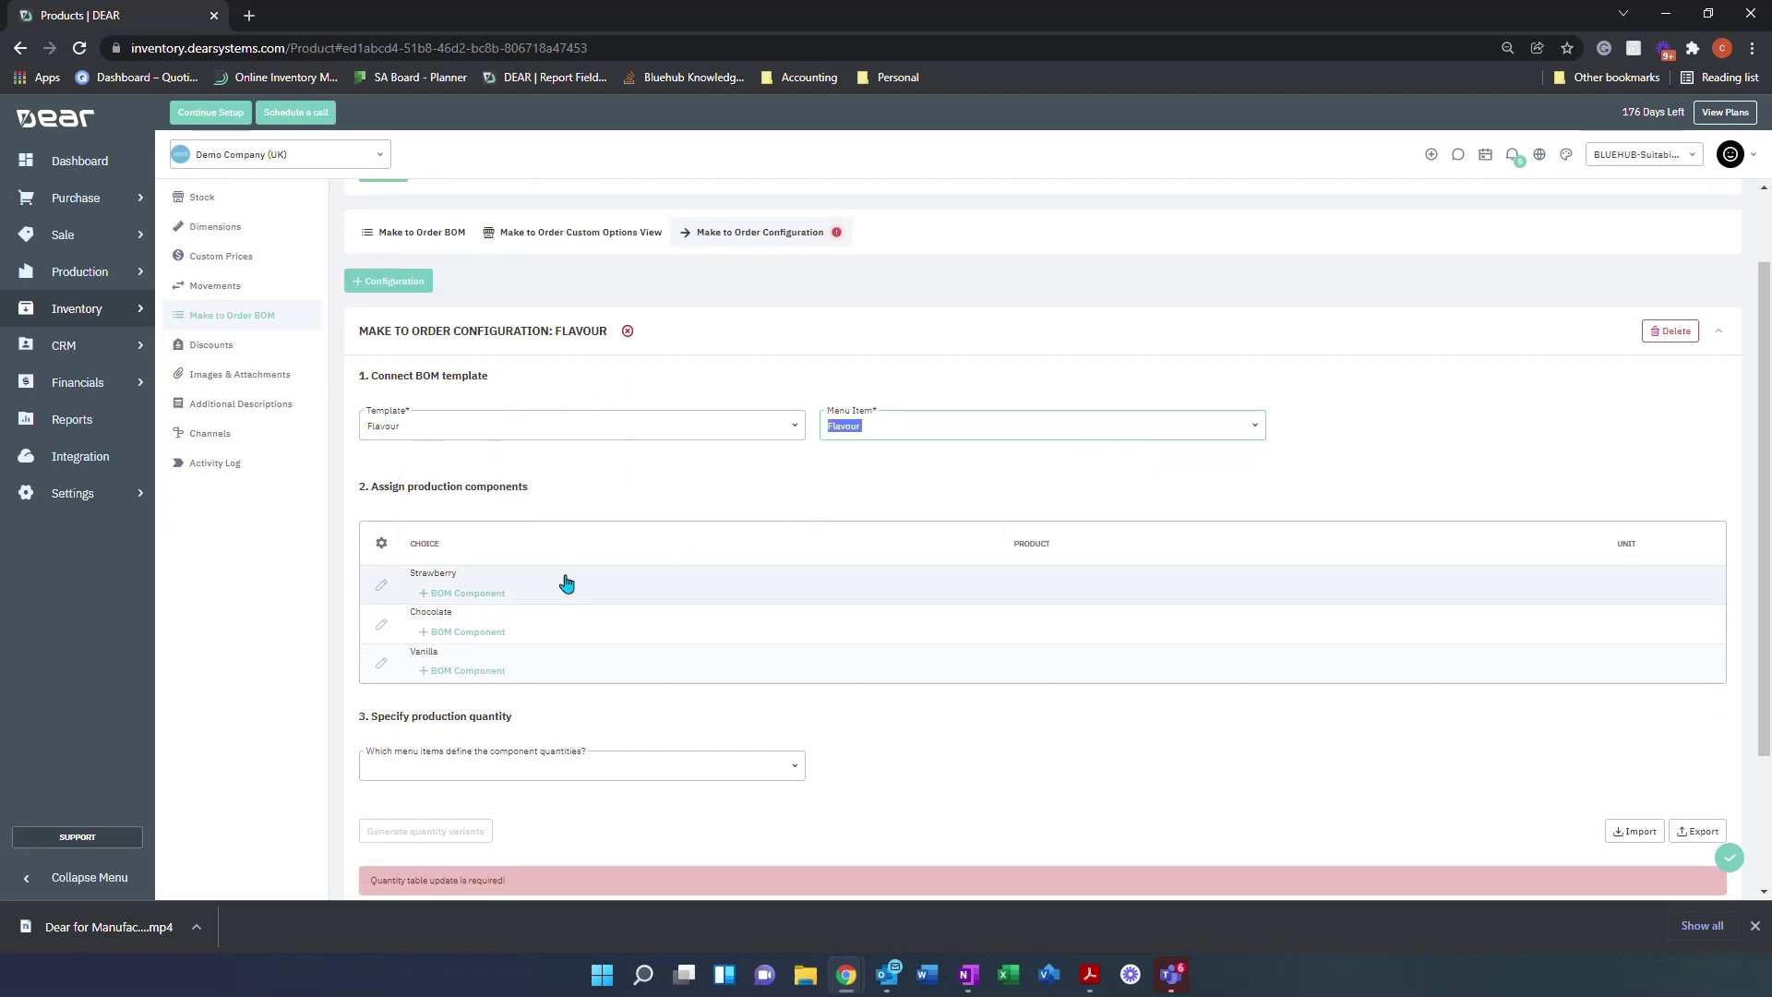
# Step: Assign STRAWICE: Strawberry Ice Cream to Strawberry, removing the extra component line
pyautogui.click(434, 594)
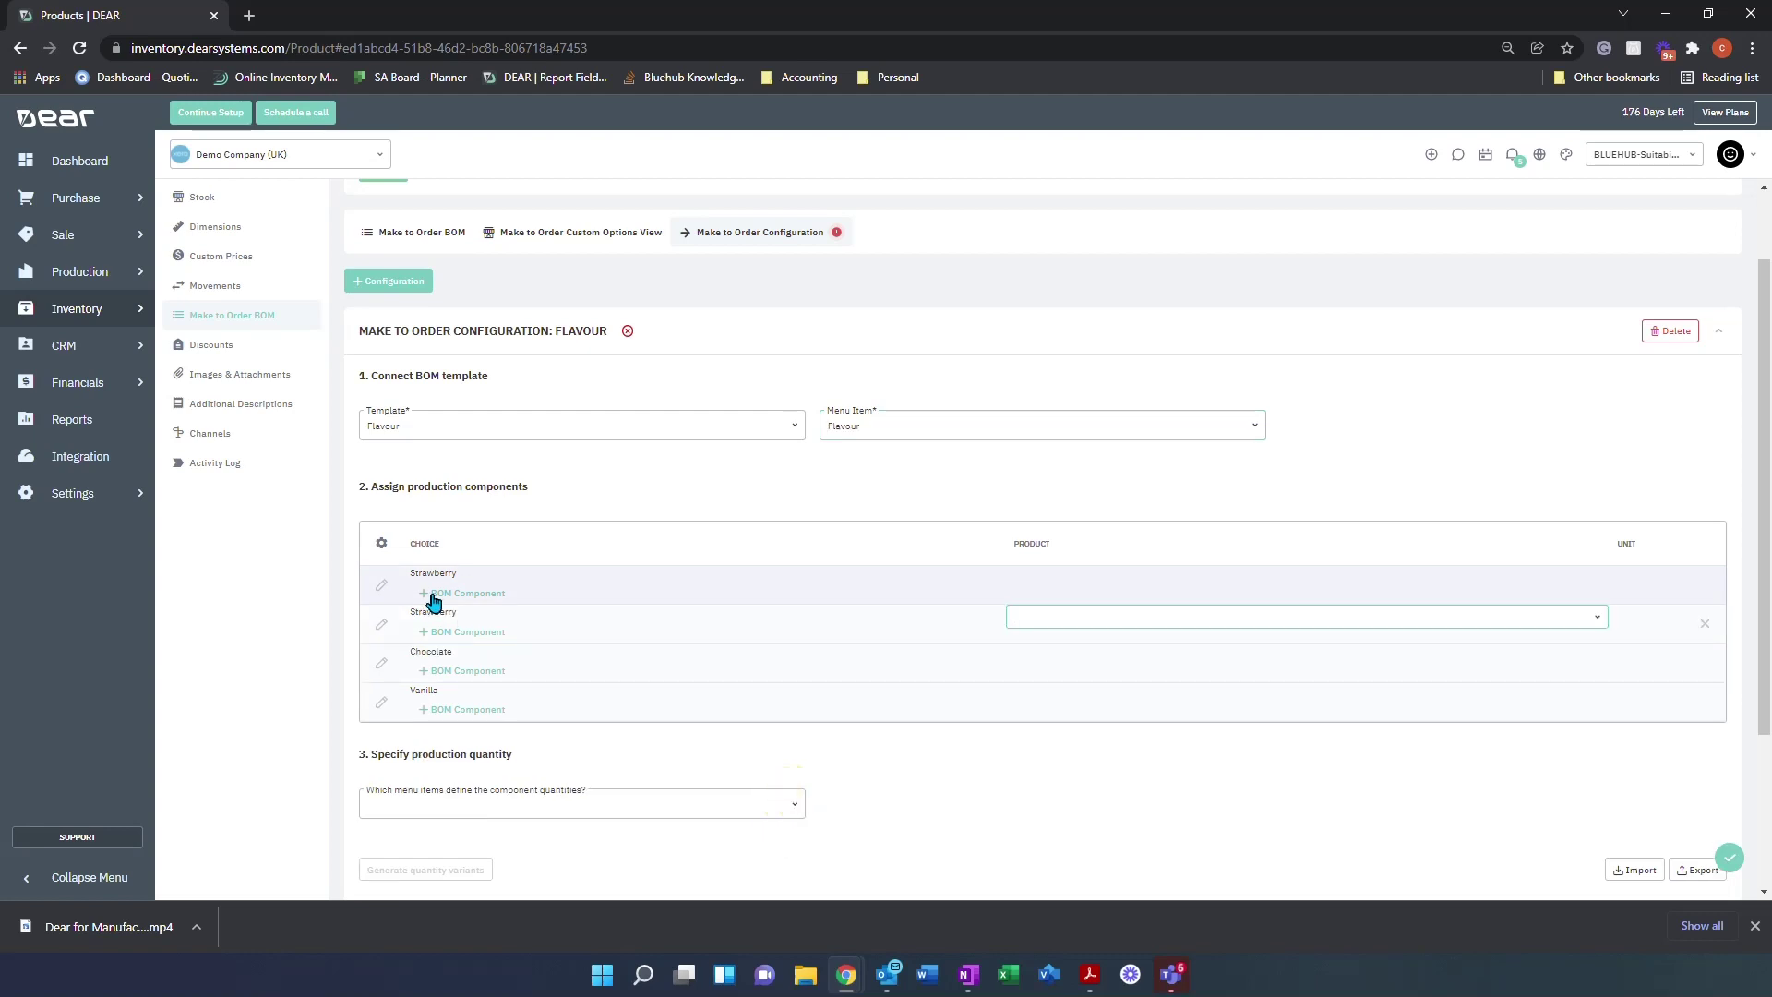
pyautogui.click(1040, 580)
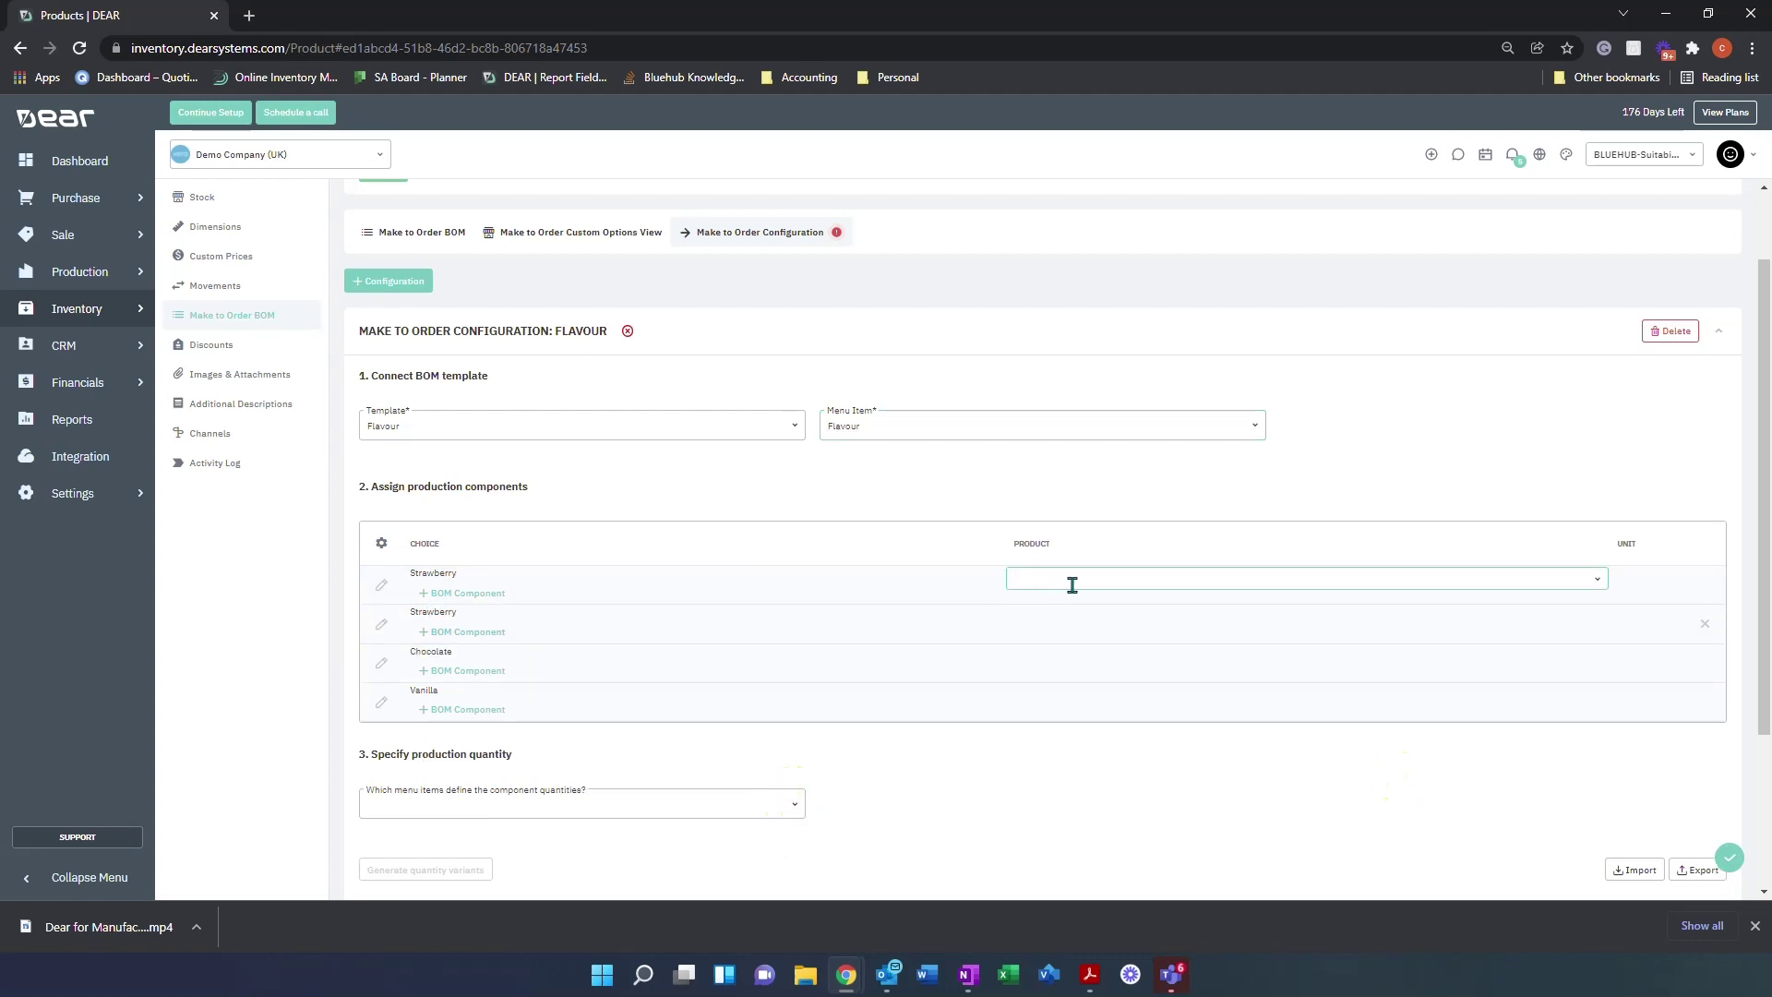
pyautogui.click(1705, 623)
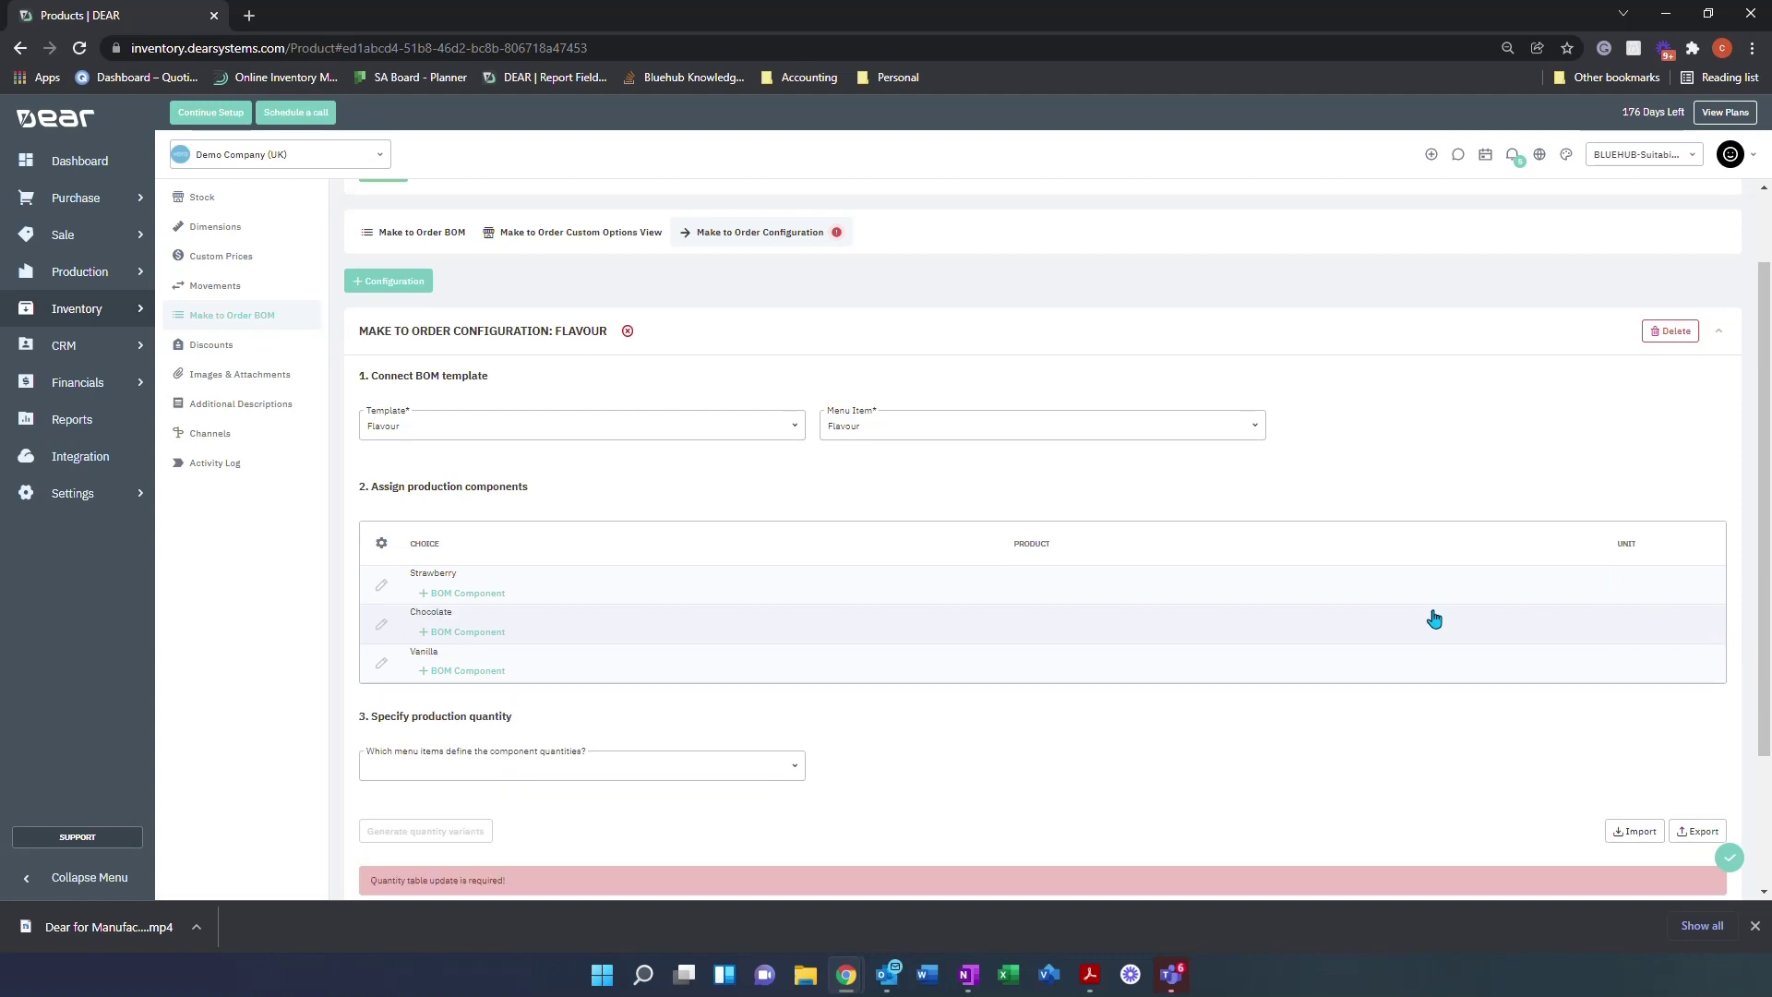
pyautogui.click(1143, 580)
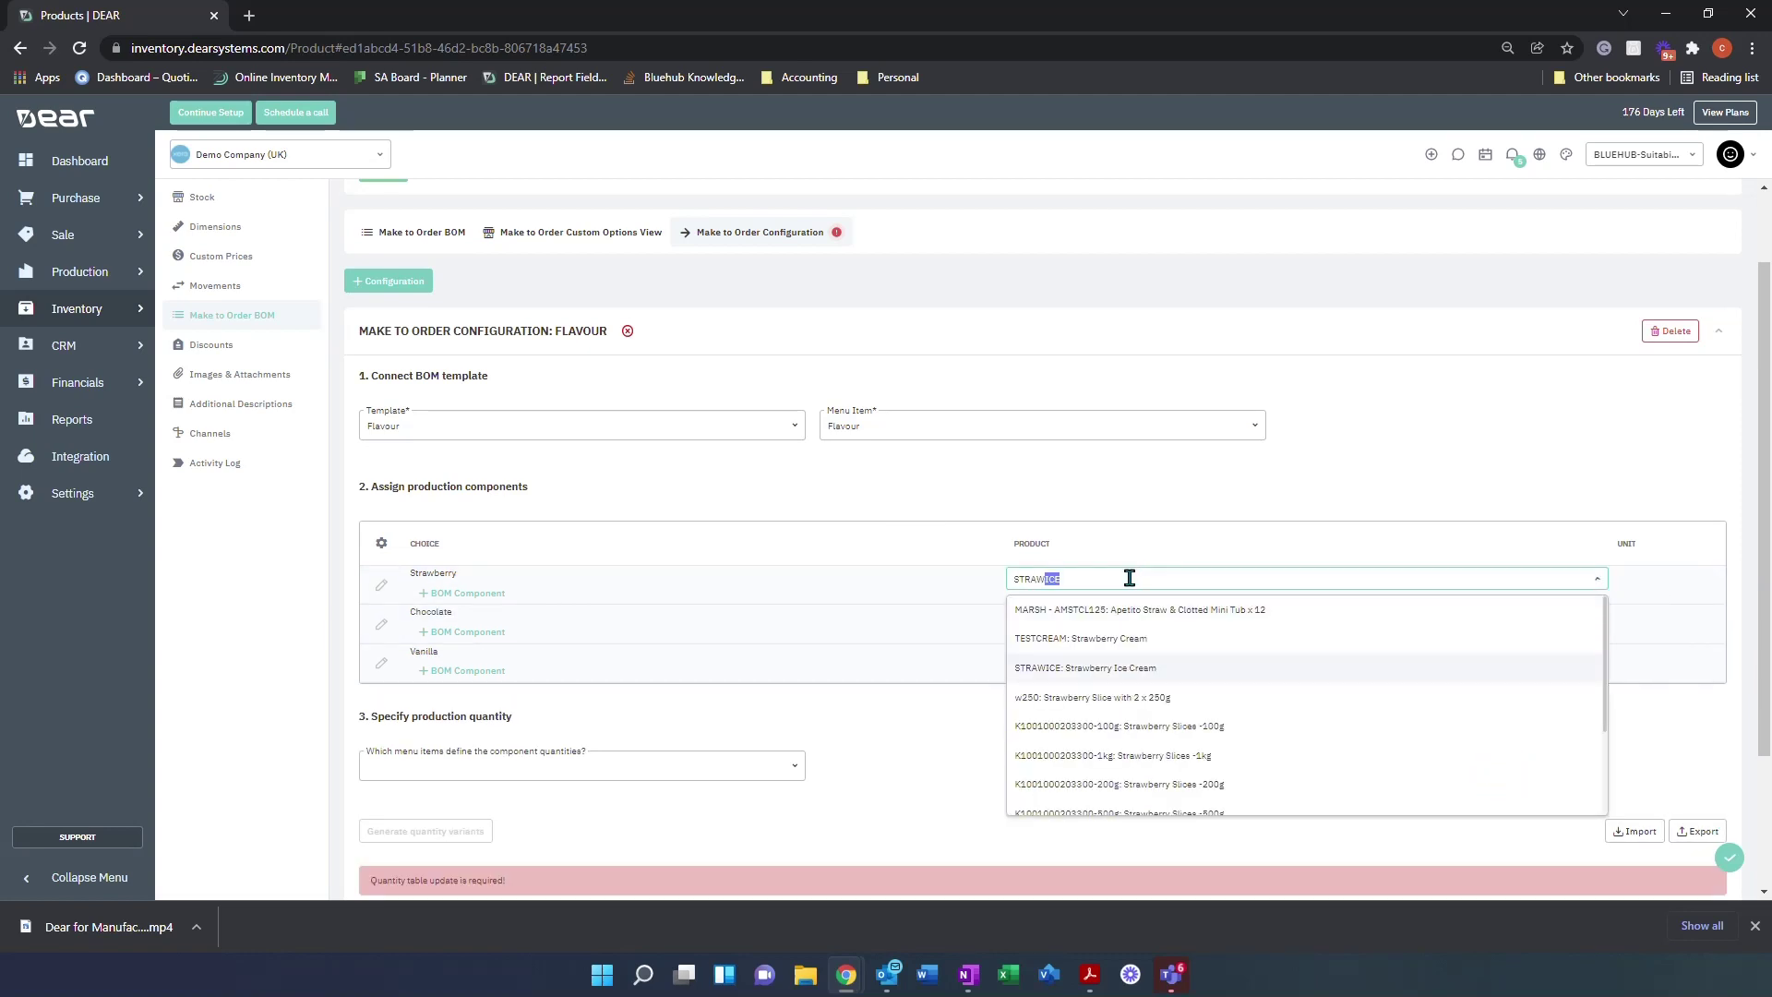
pyautogui.click(1092, 683)
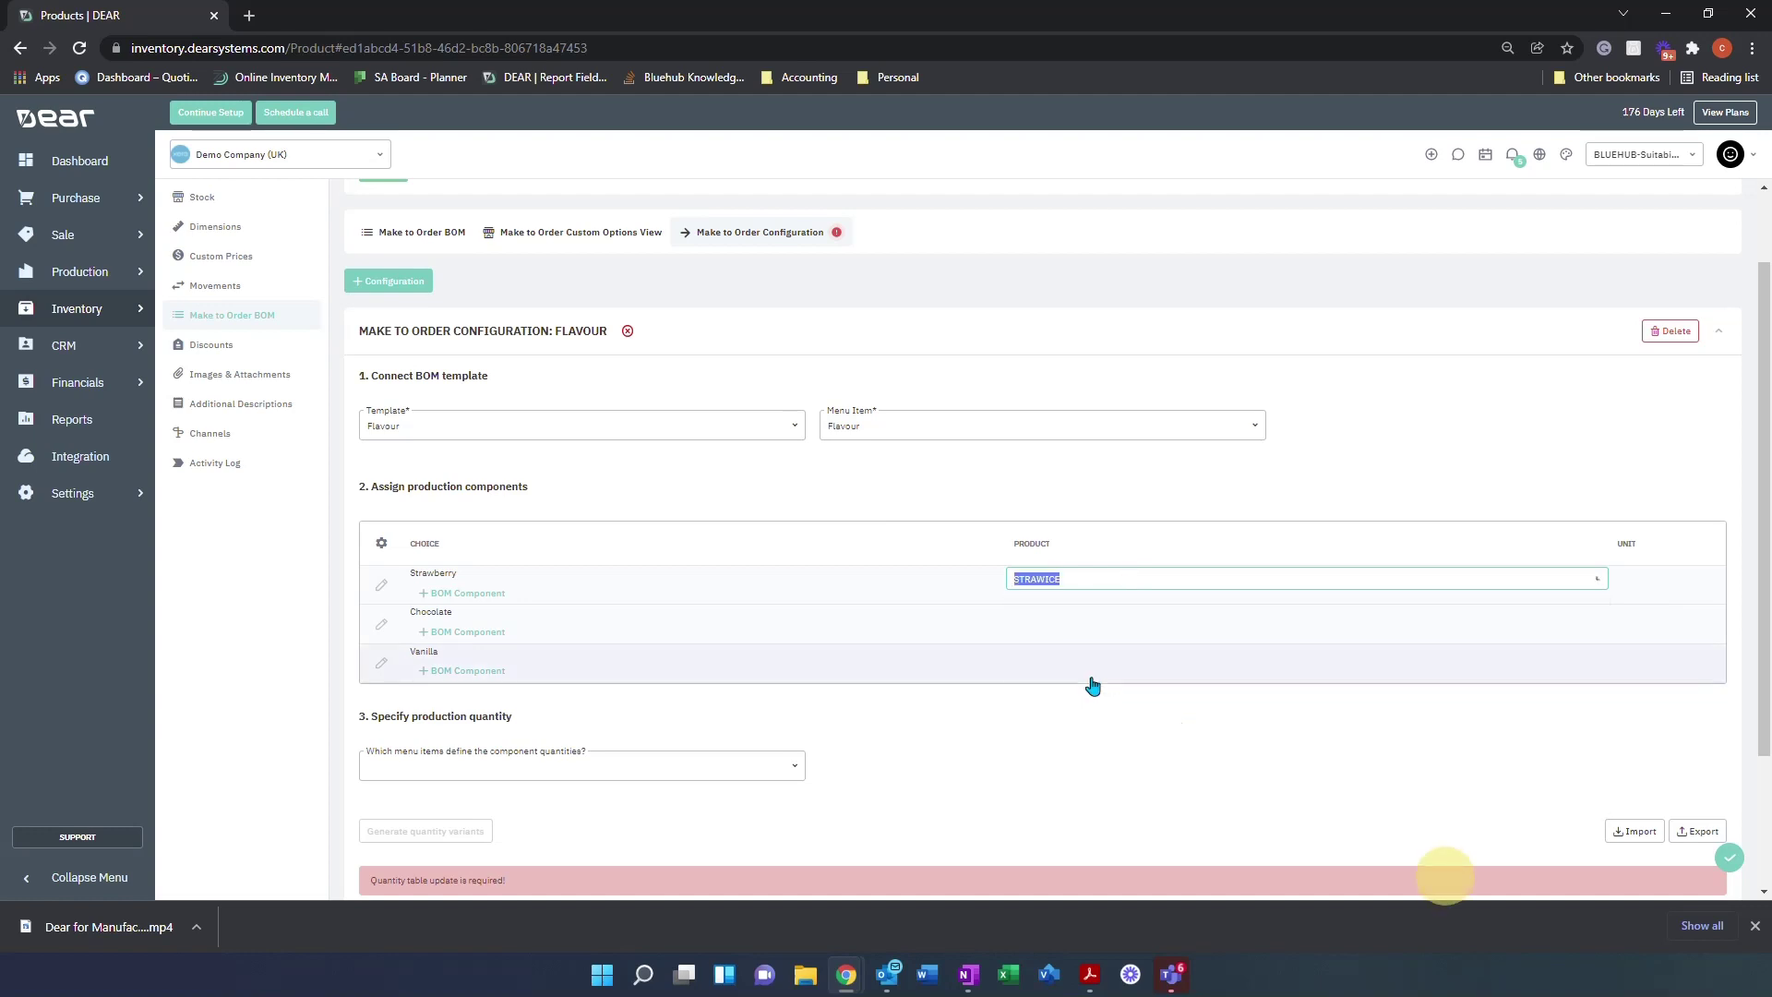
# Step: Assign CHOCICE: Chocolate Ice Cream to Chocolate and VANICE: Vanilla Ice Cream to Vanilla
pyautogui.click(1049, 633)
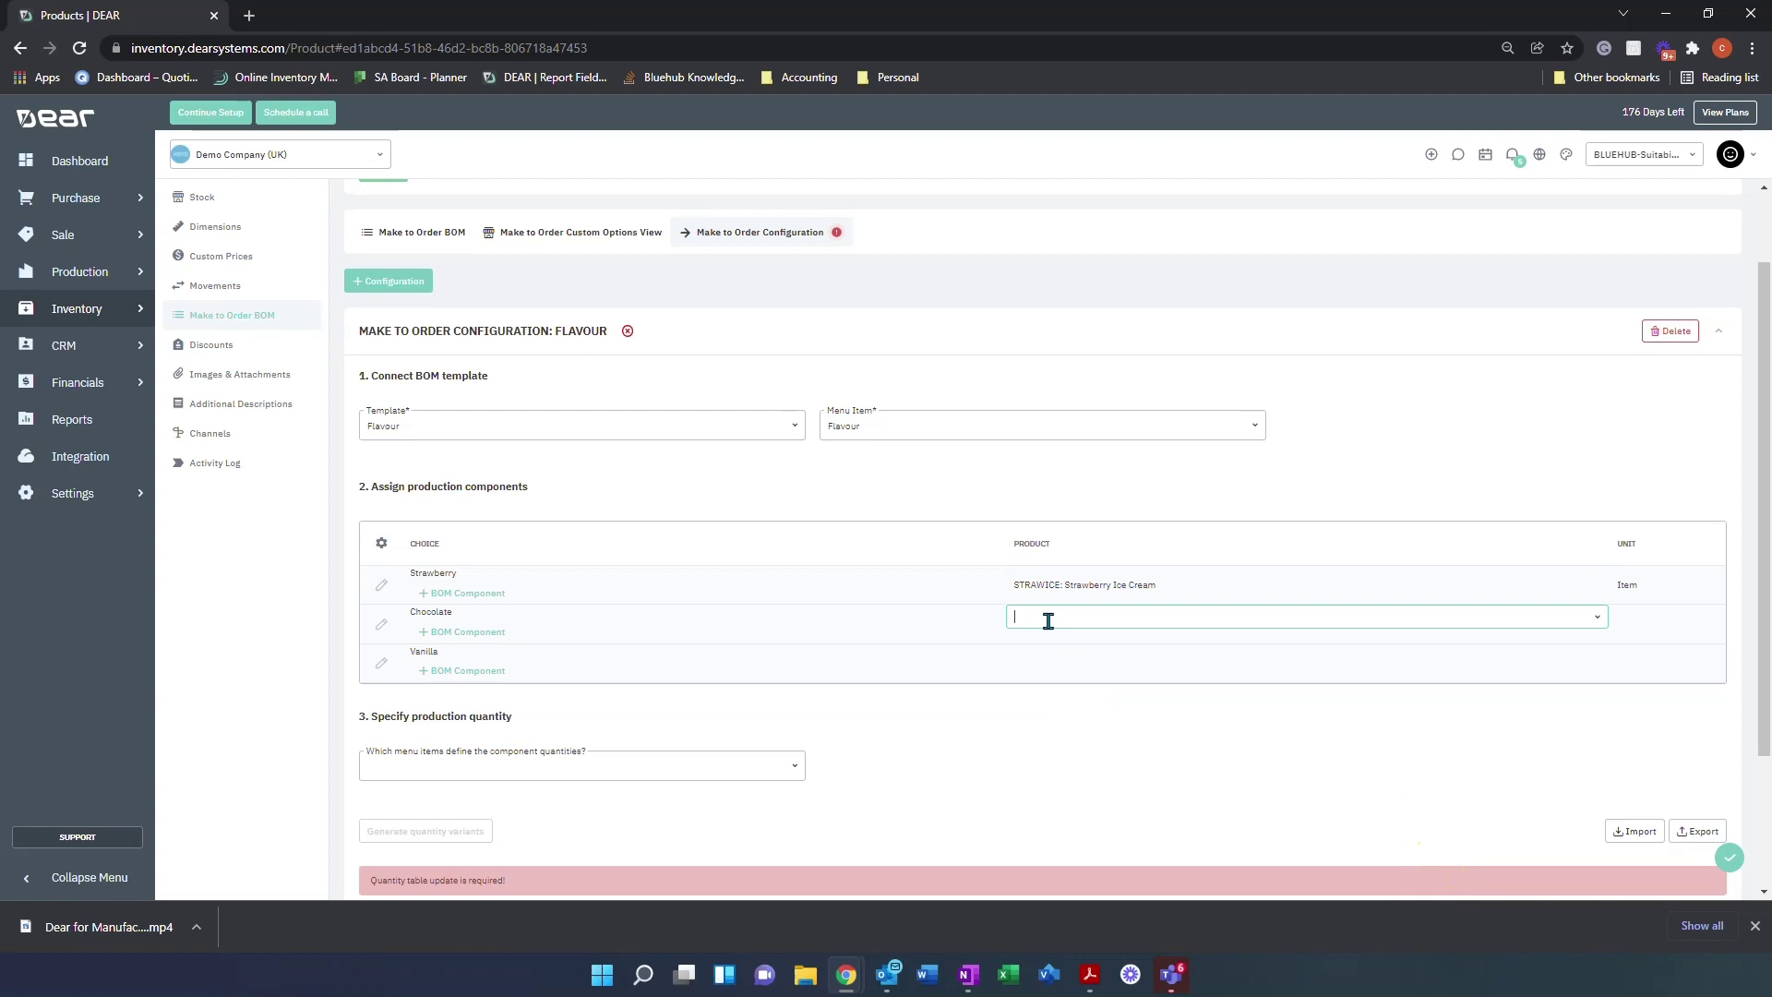
pyautogui.write('choc')
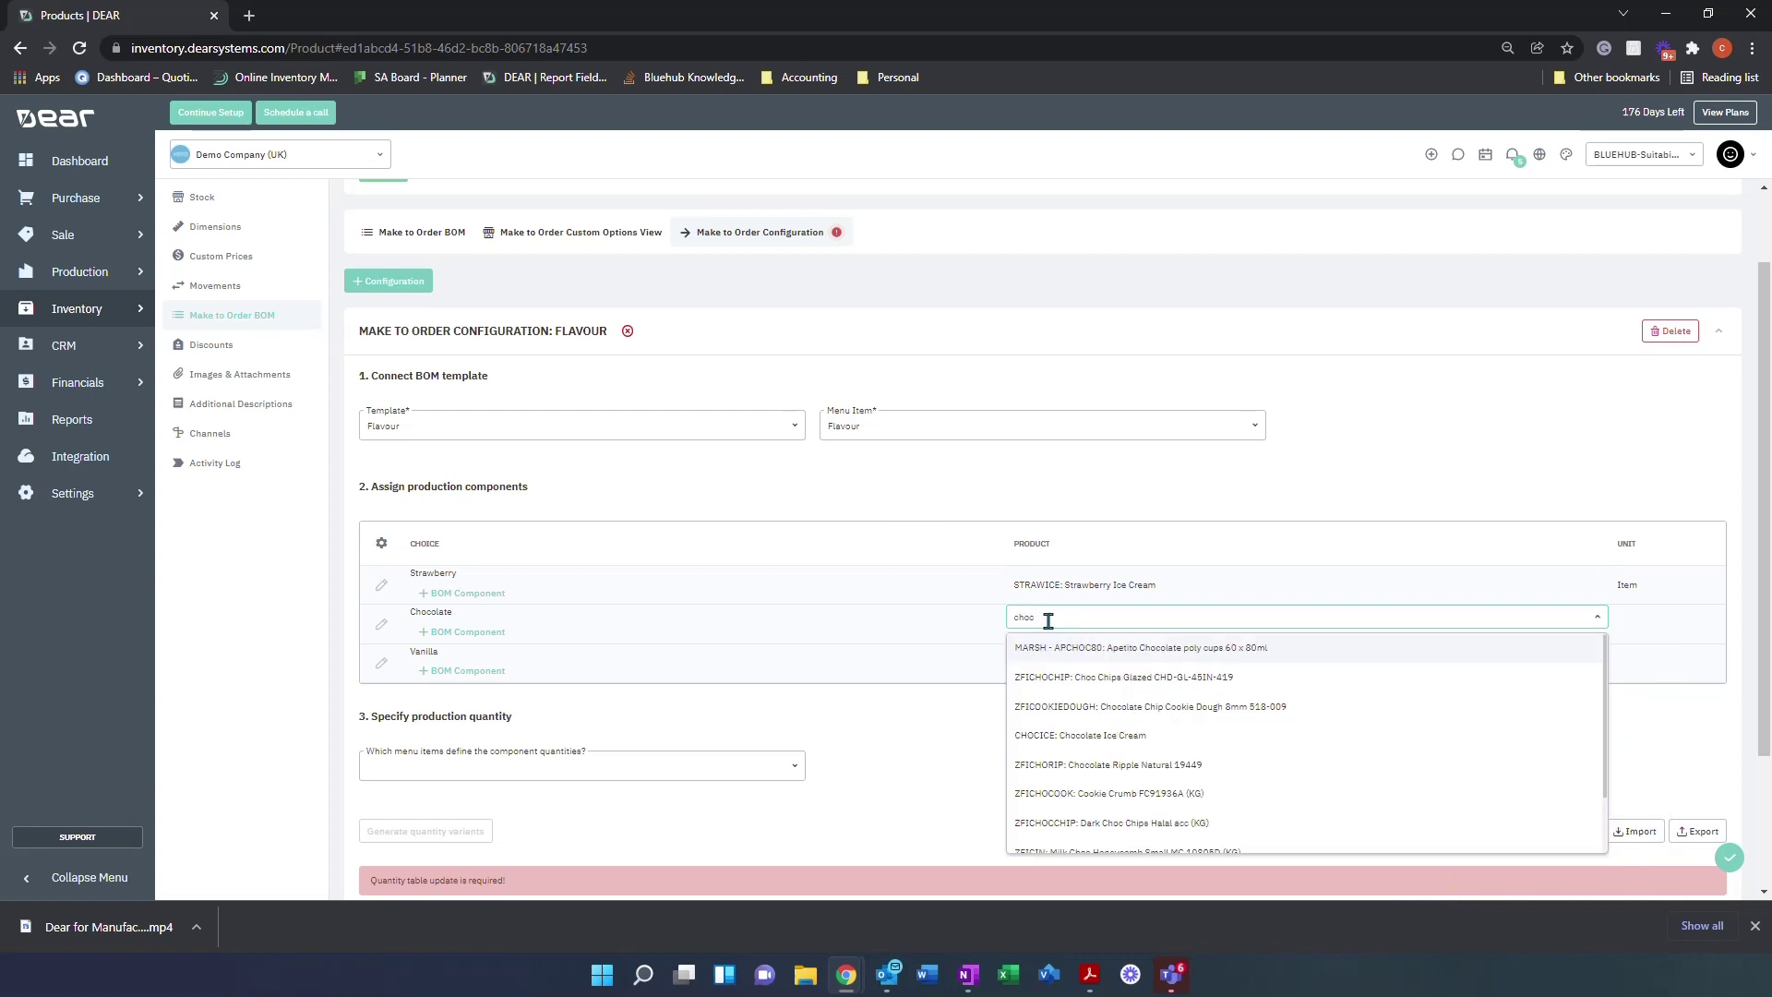
pyautogui.click(1021, 736)
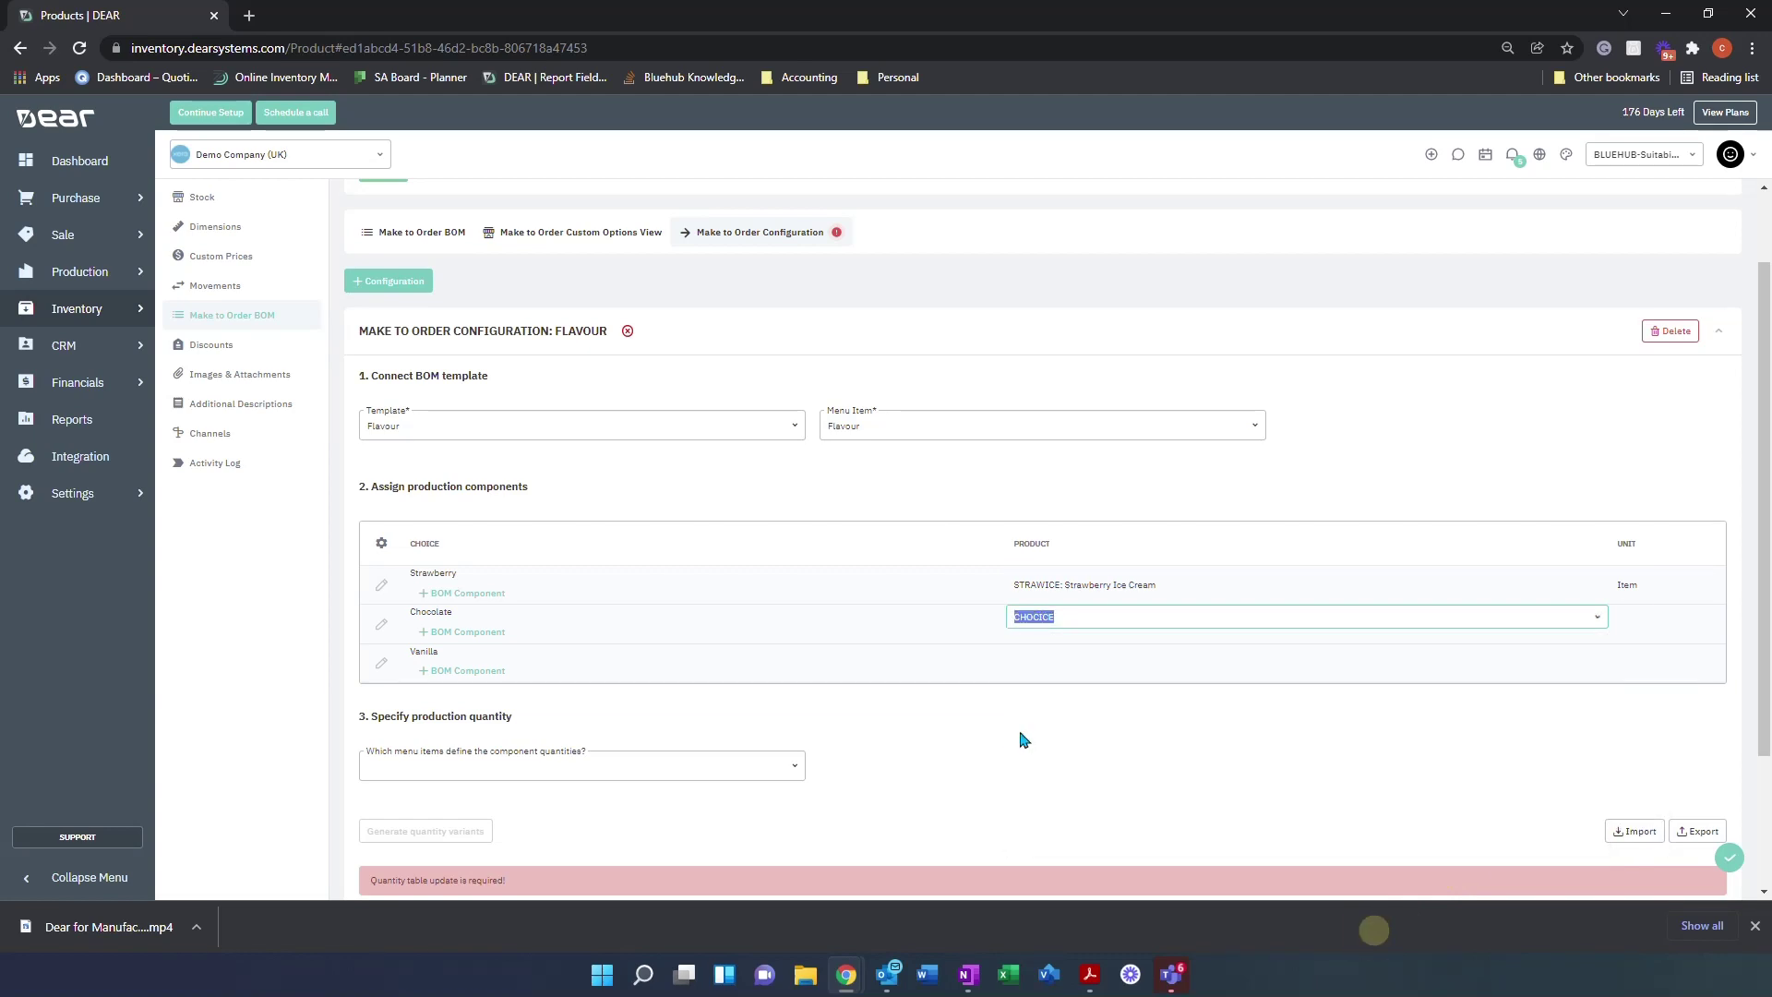
pyautogui.click(1046, 675)
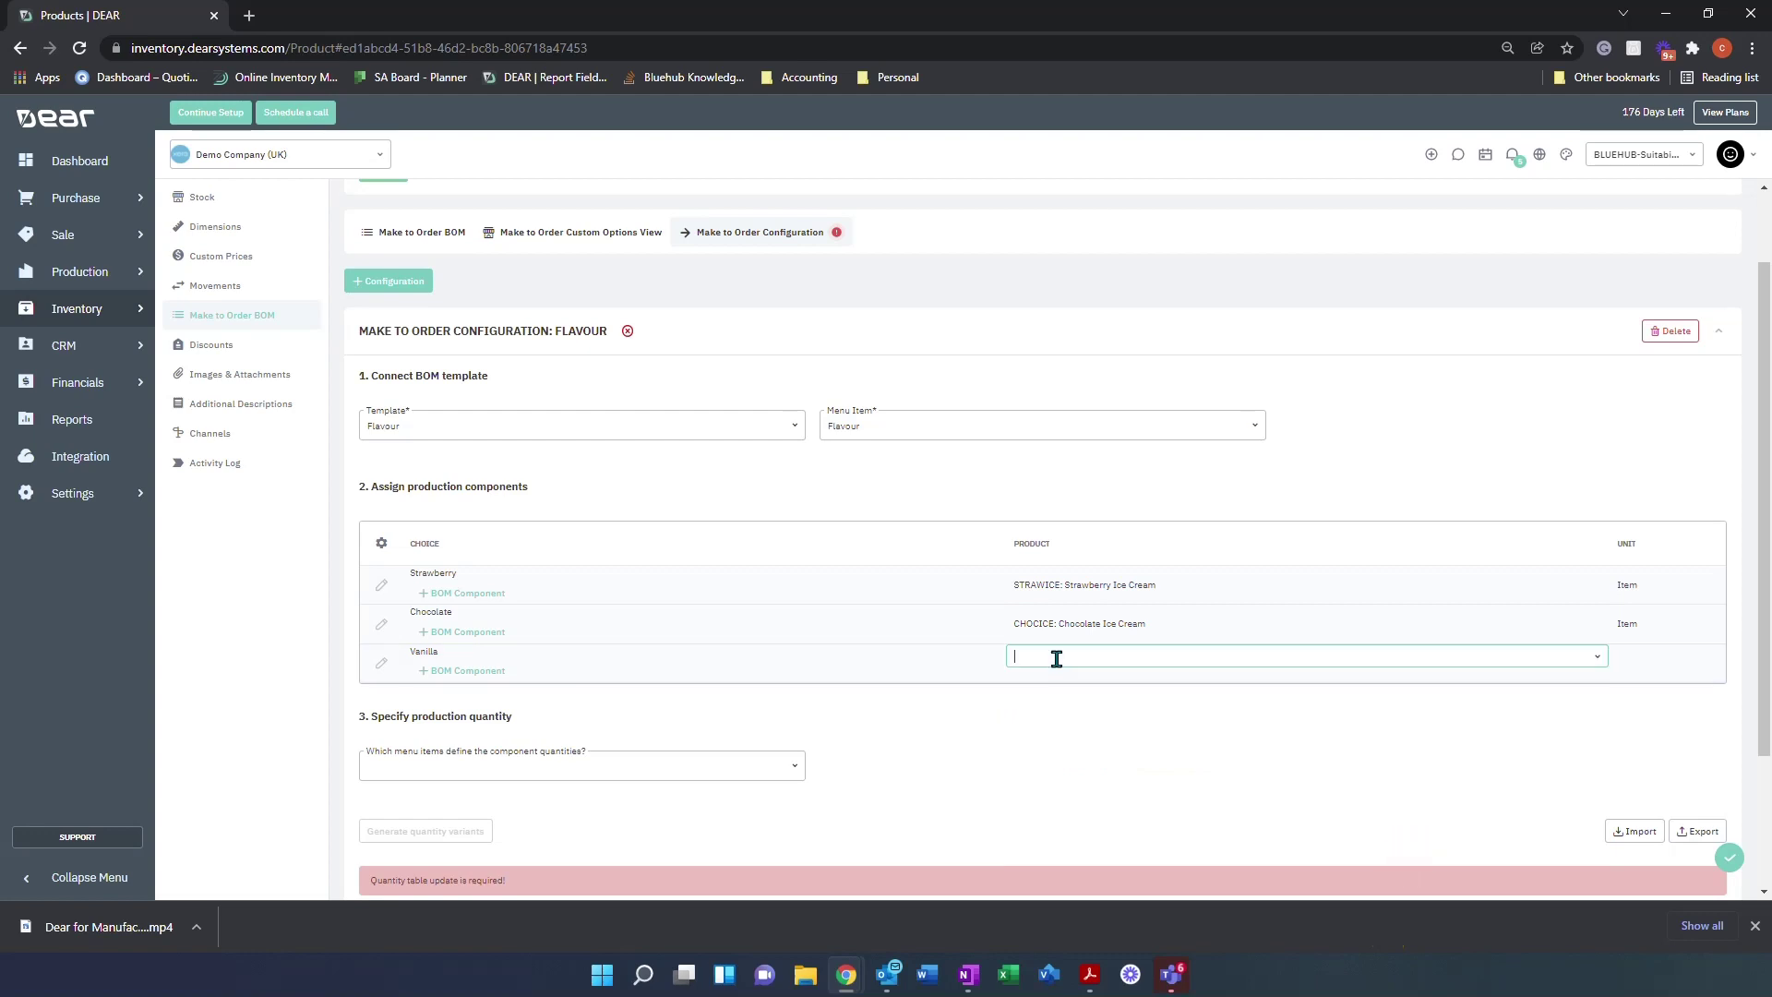
pyautogui.write('vanilla')
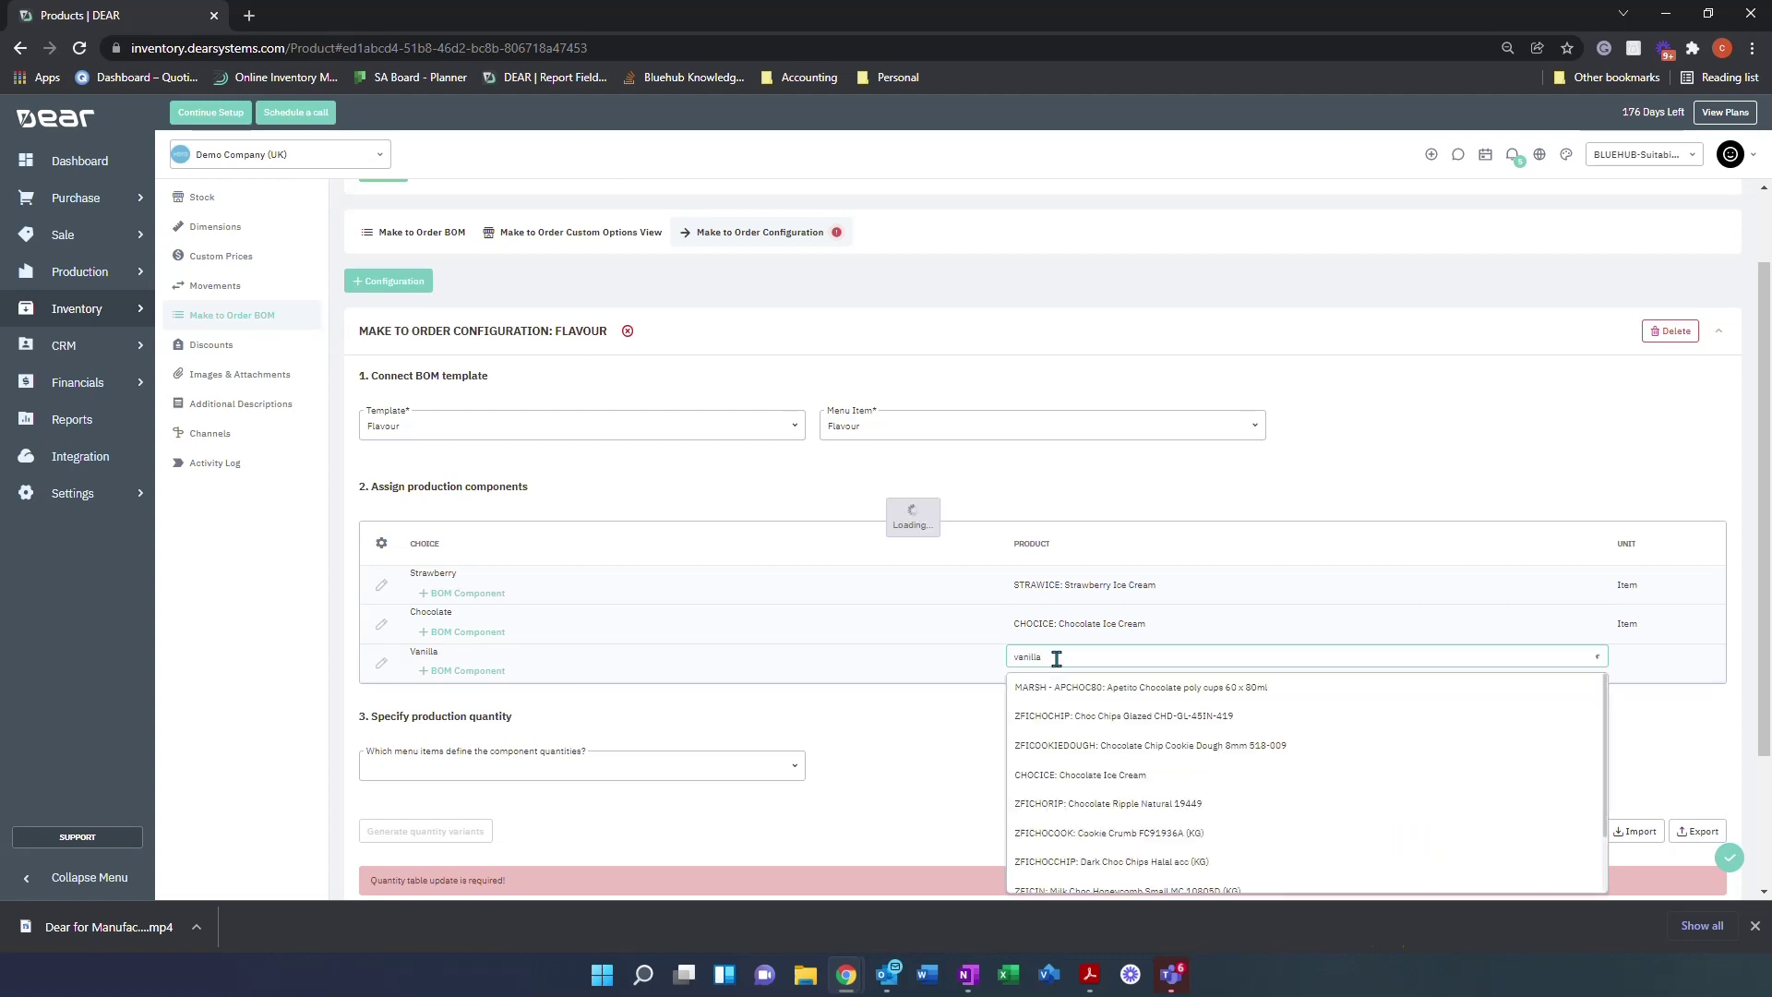
pyautogui.click(1068, 745)
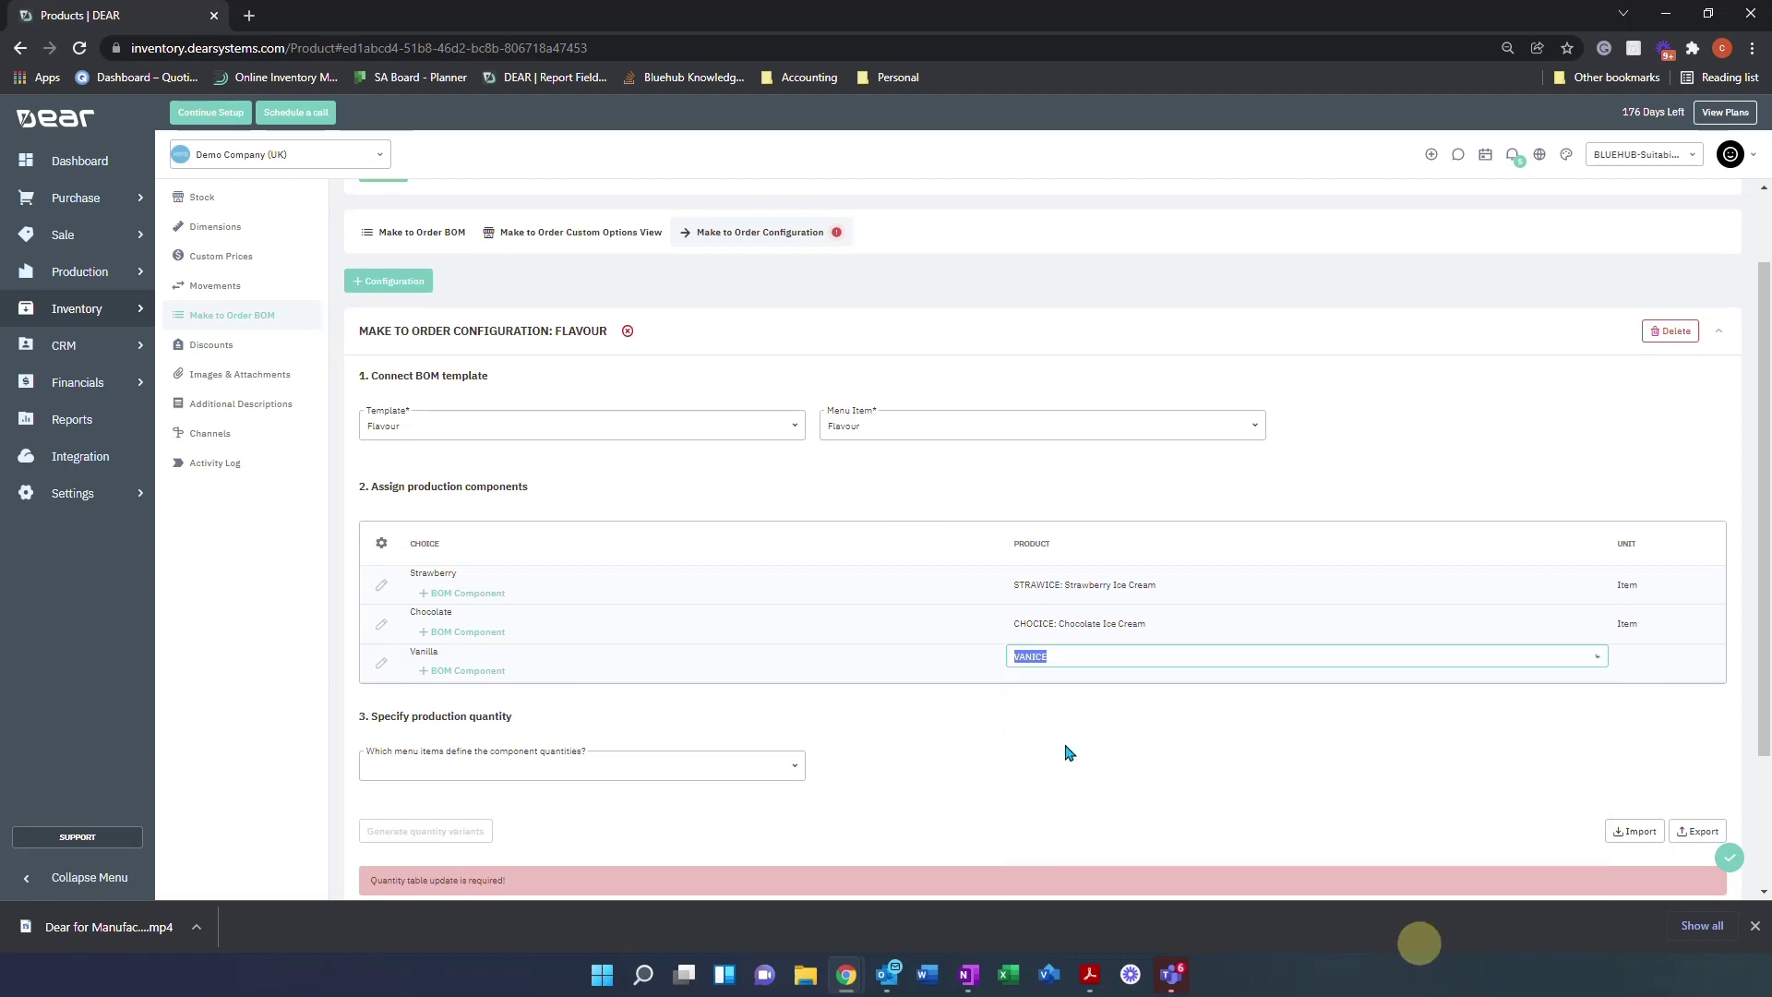
pyautogui.scroll(1, 918, 716)
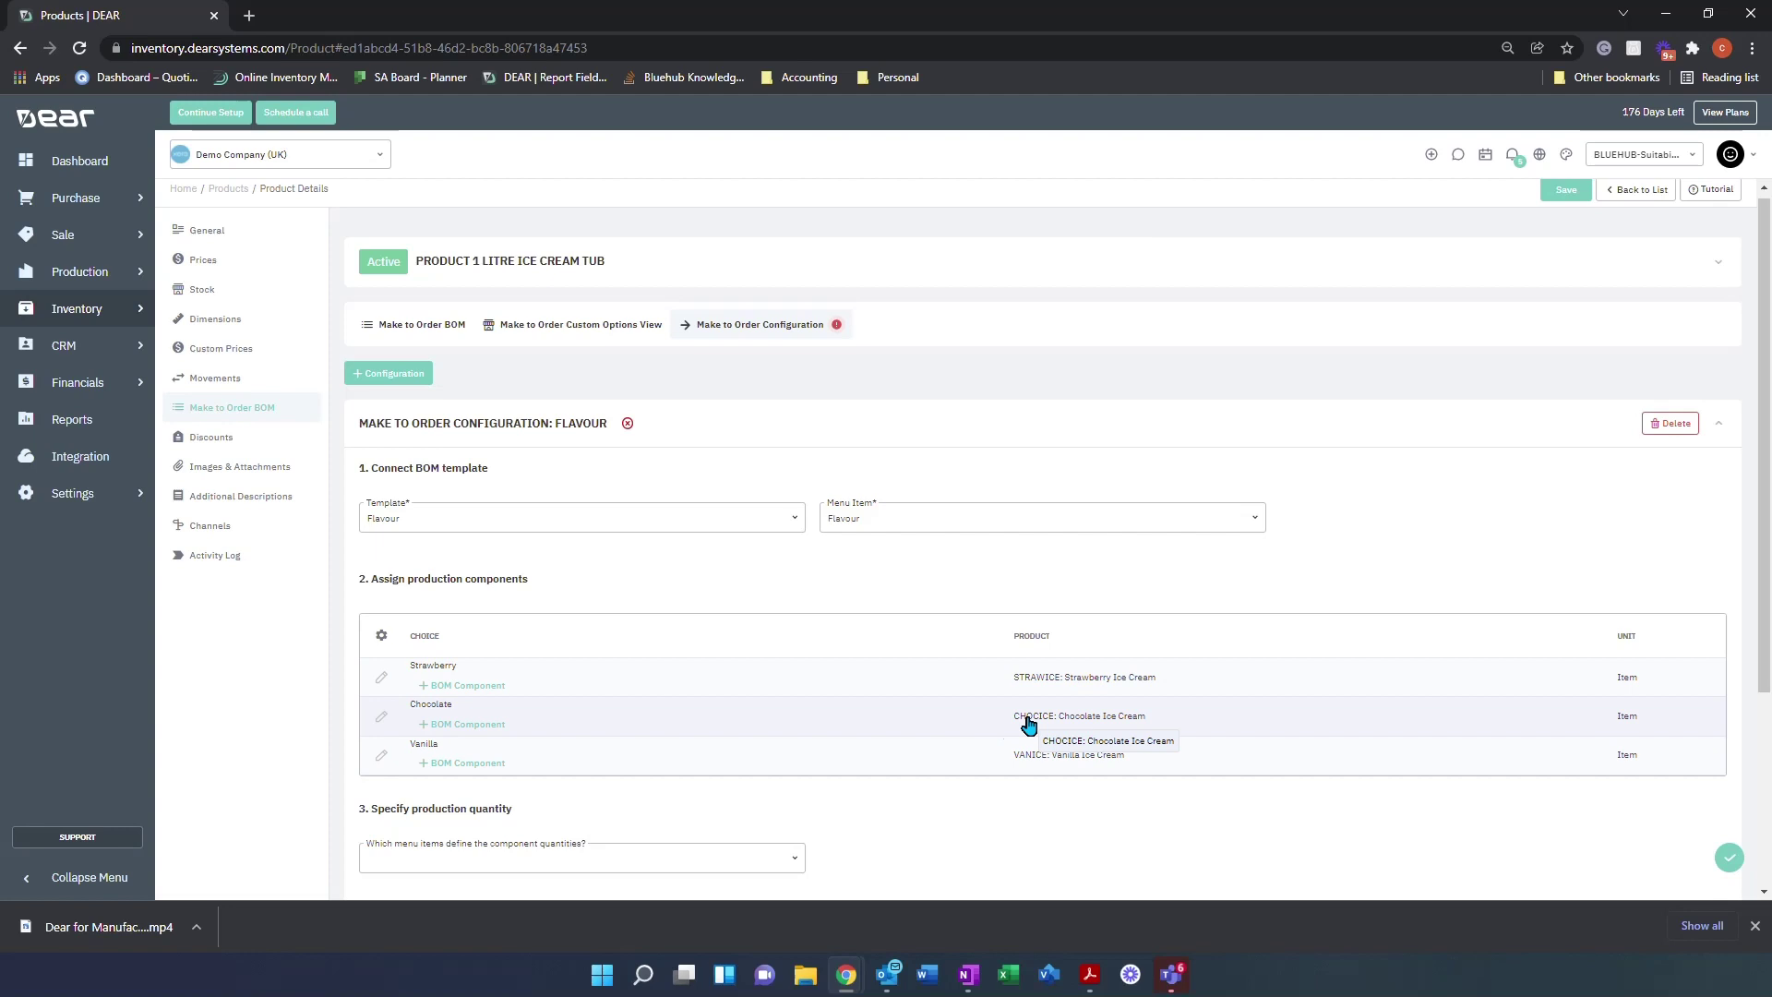
pyautogui.click(457, 328)
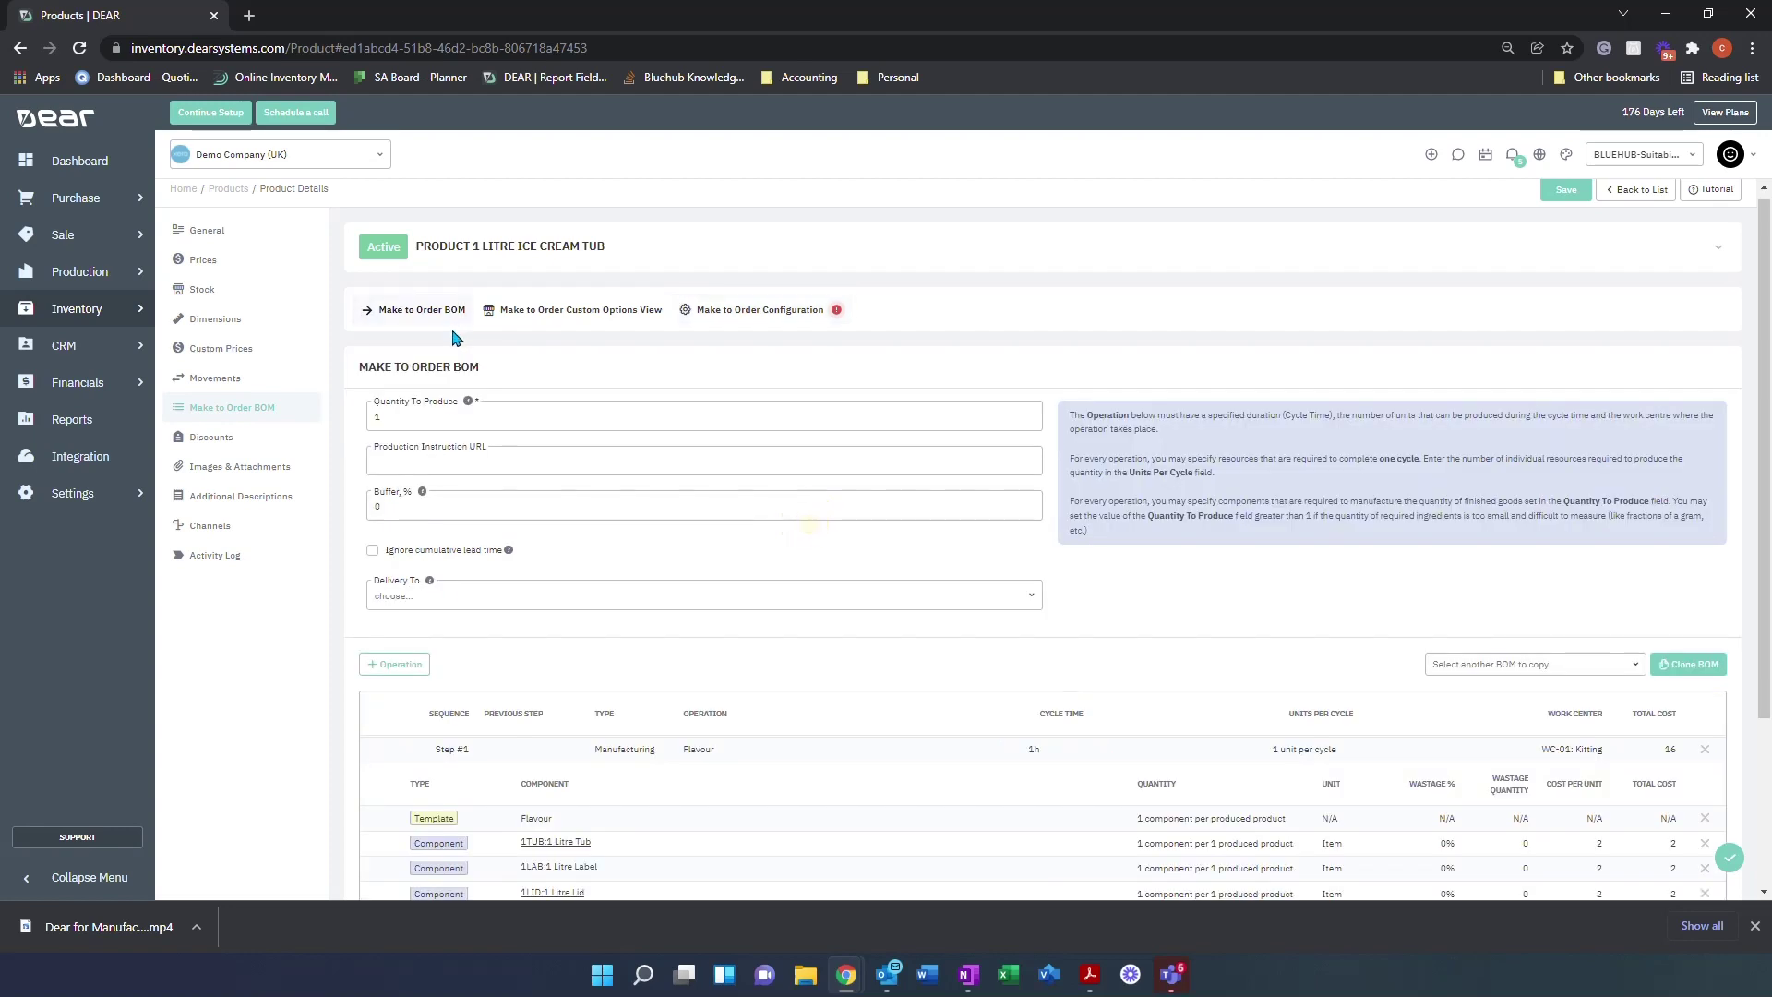
pyautogui.scroll(-2, 436, 566)
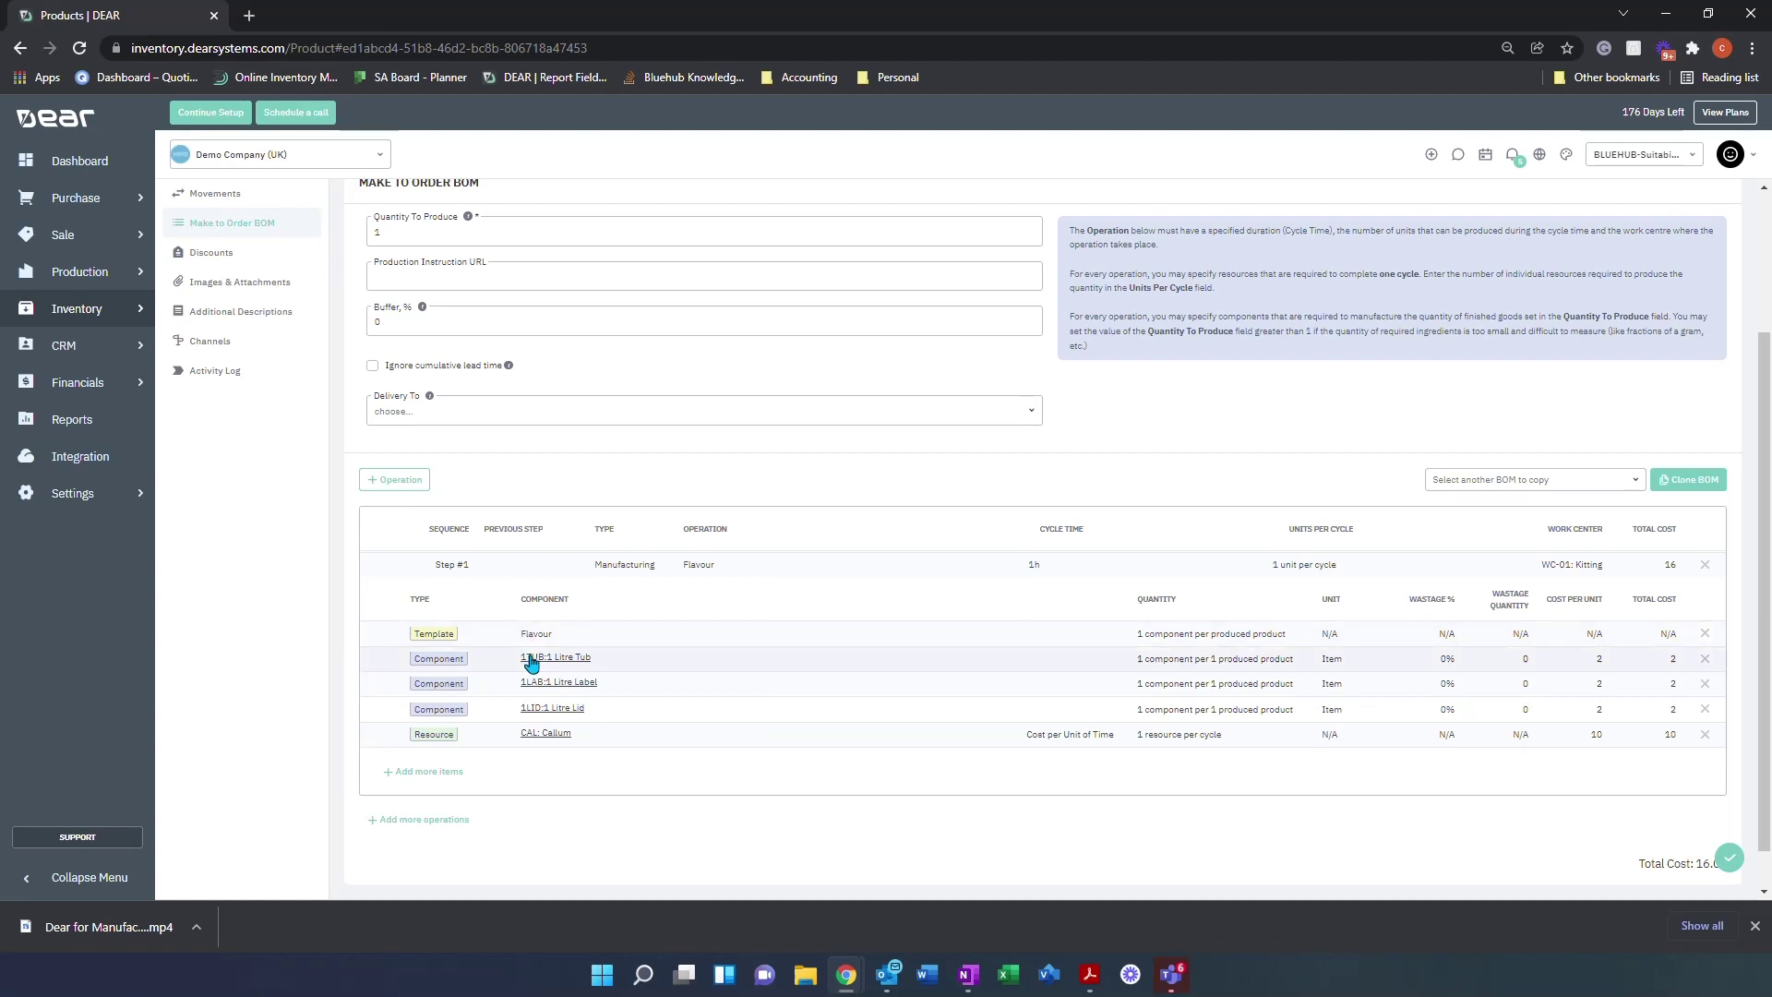
pyautogui.moveTo(540, 691)
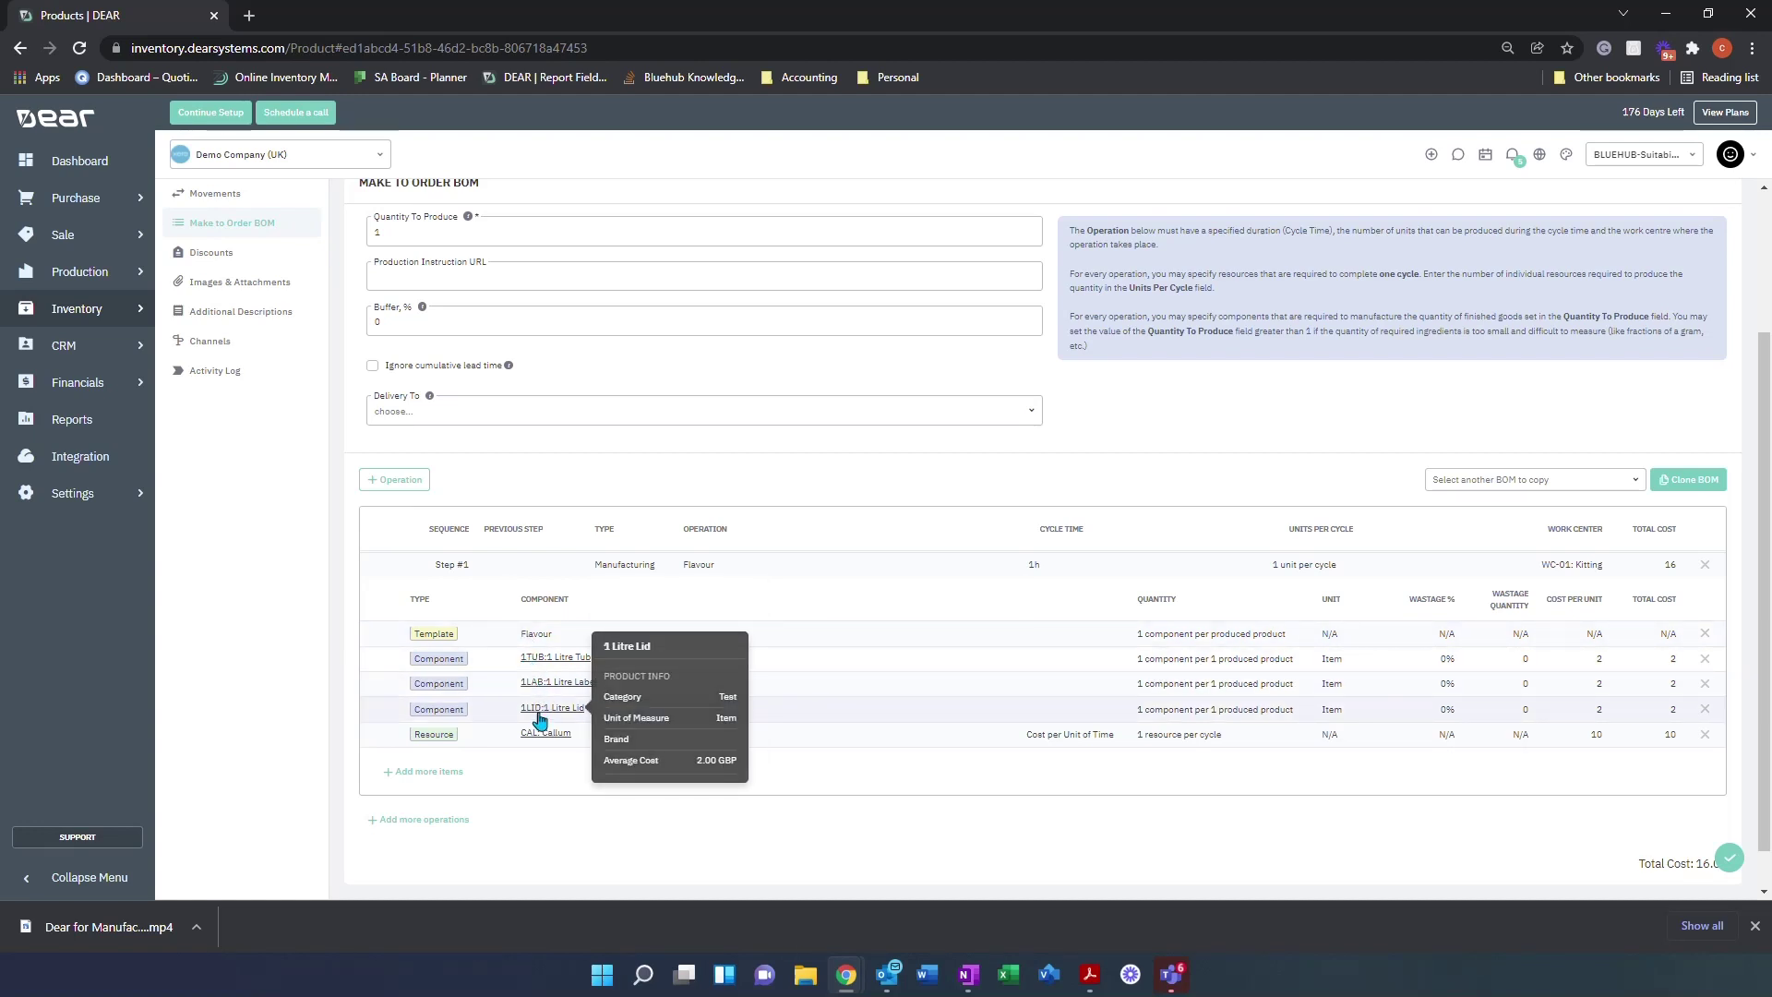
pyautogui.moveTo(535, 743)
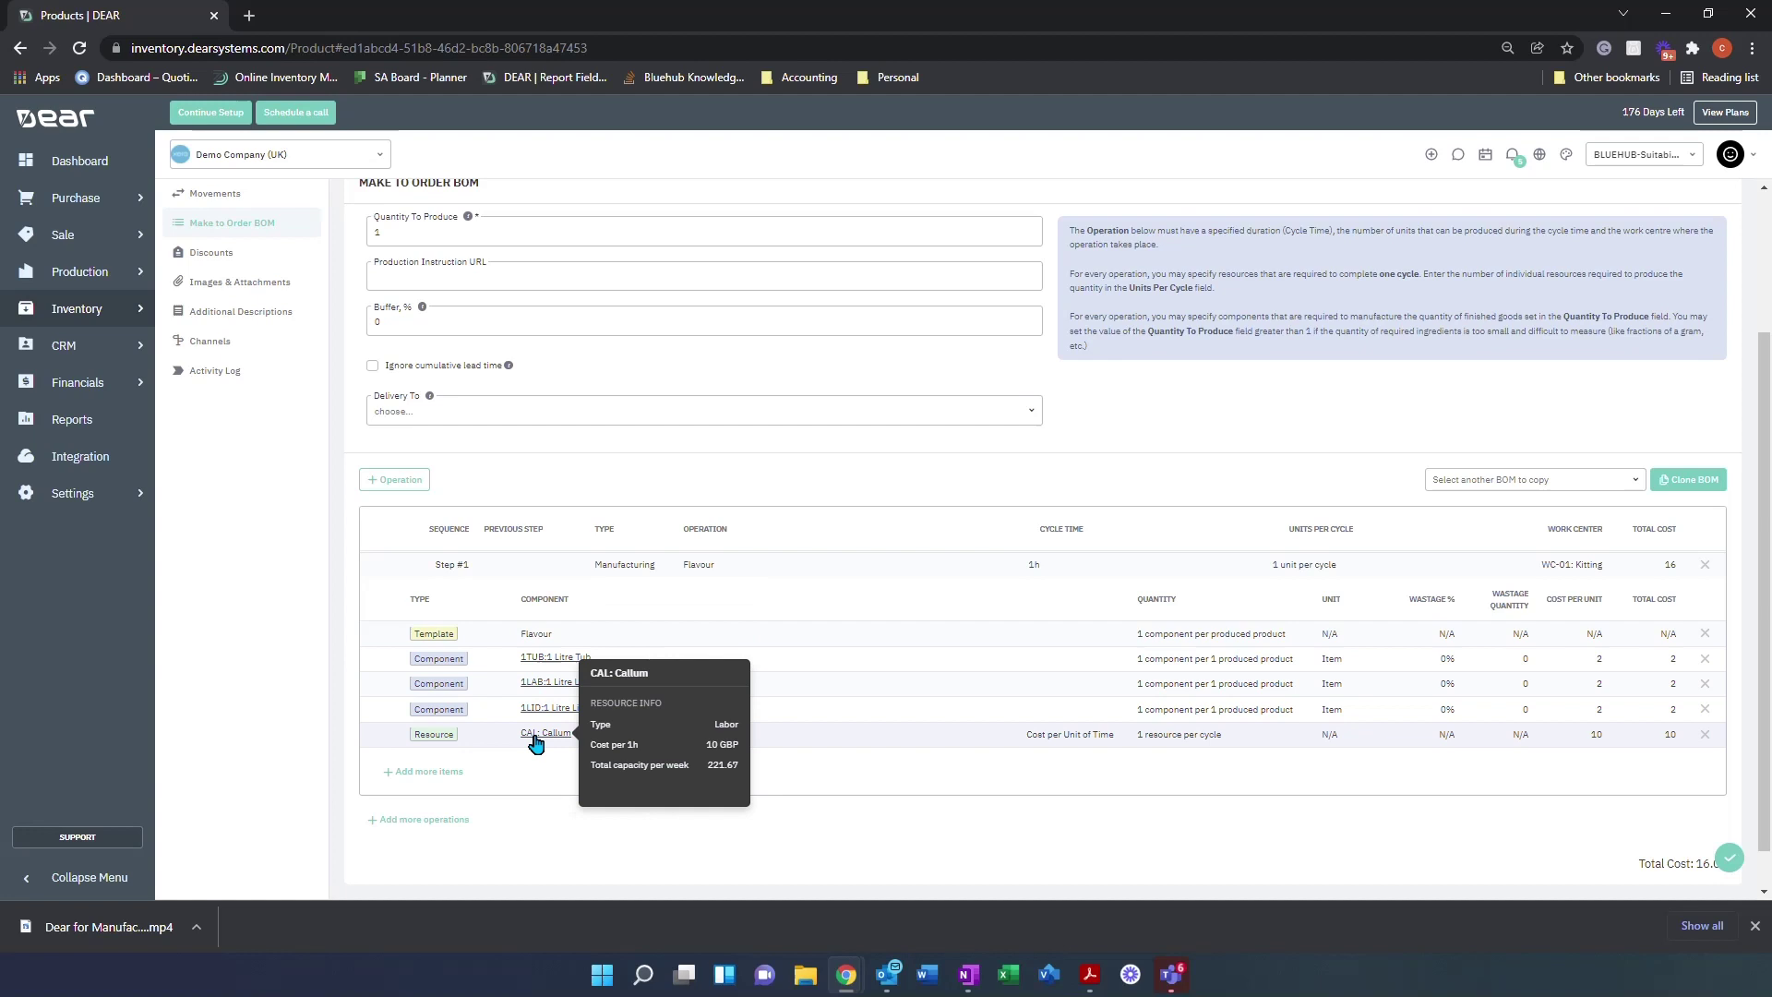
pyautogui.scroll(2, 534, 743)
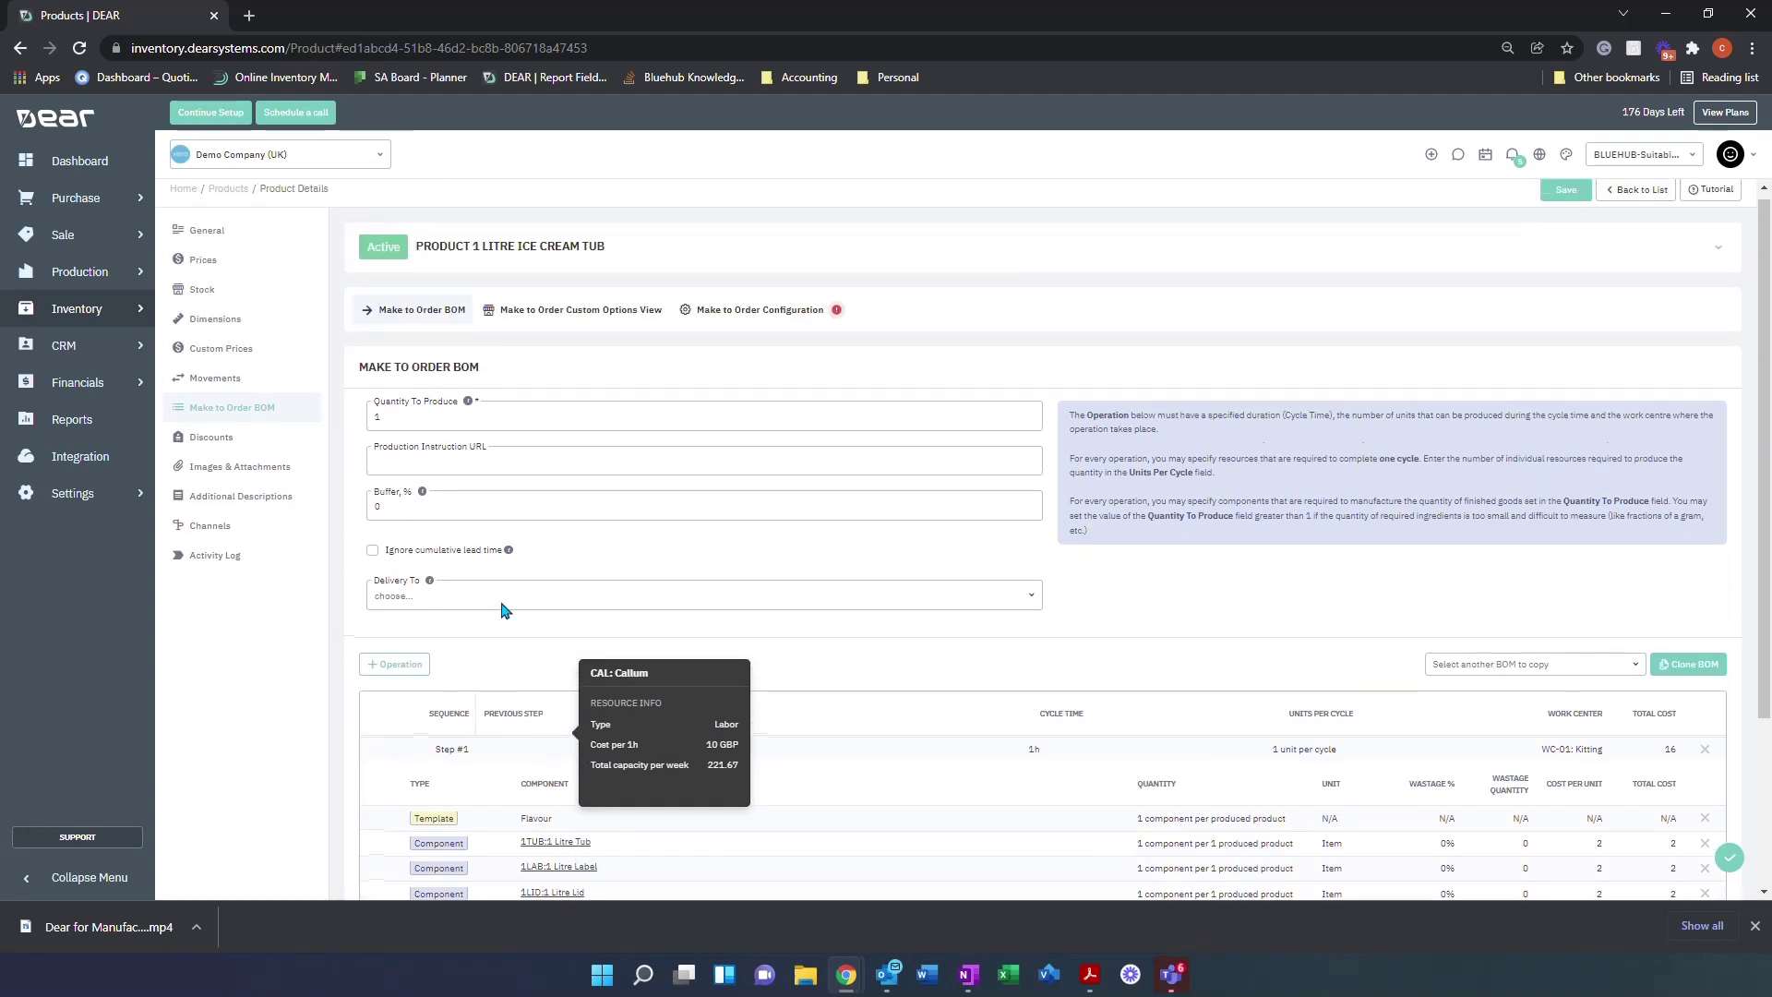
# Step: Generate the quantity variants table for each flavour in the Flavour configuration
pyautogui.click(717, 322)
pyautogui.scroll(-1, 711, 462)
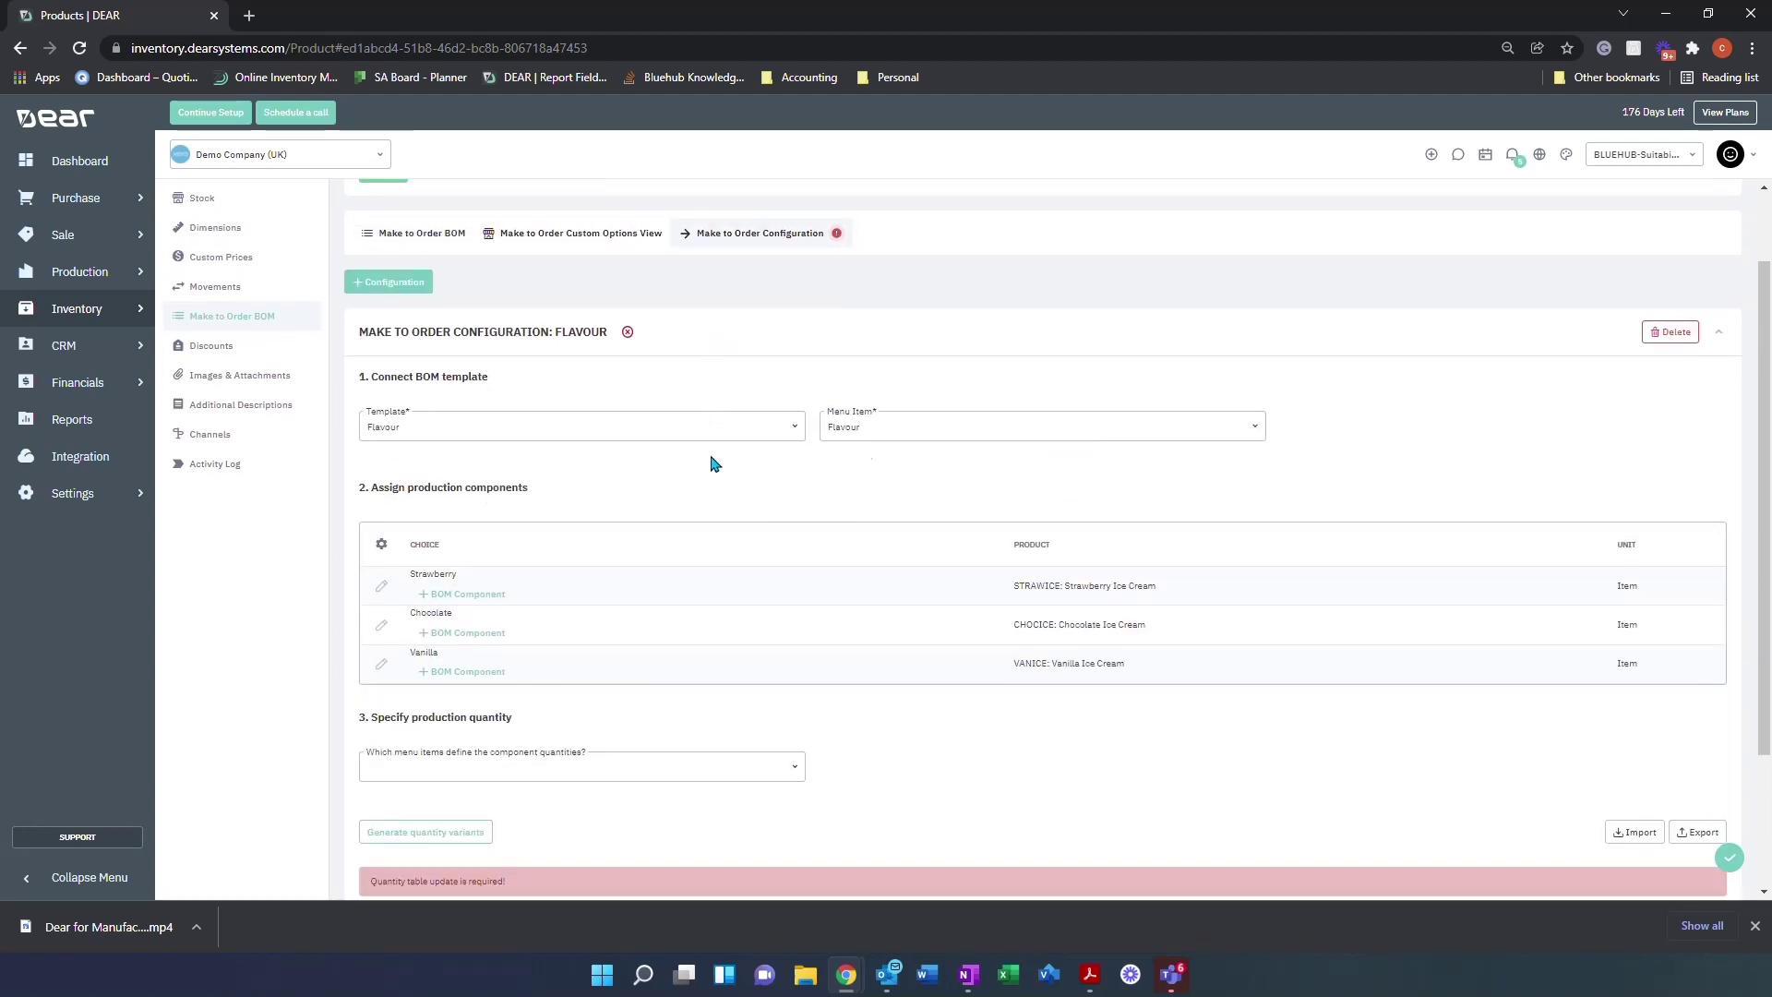
pyautogui.scroll(-2, 710, 464)
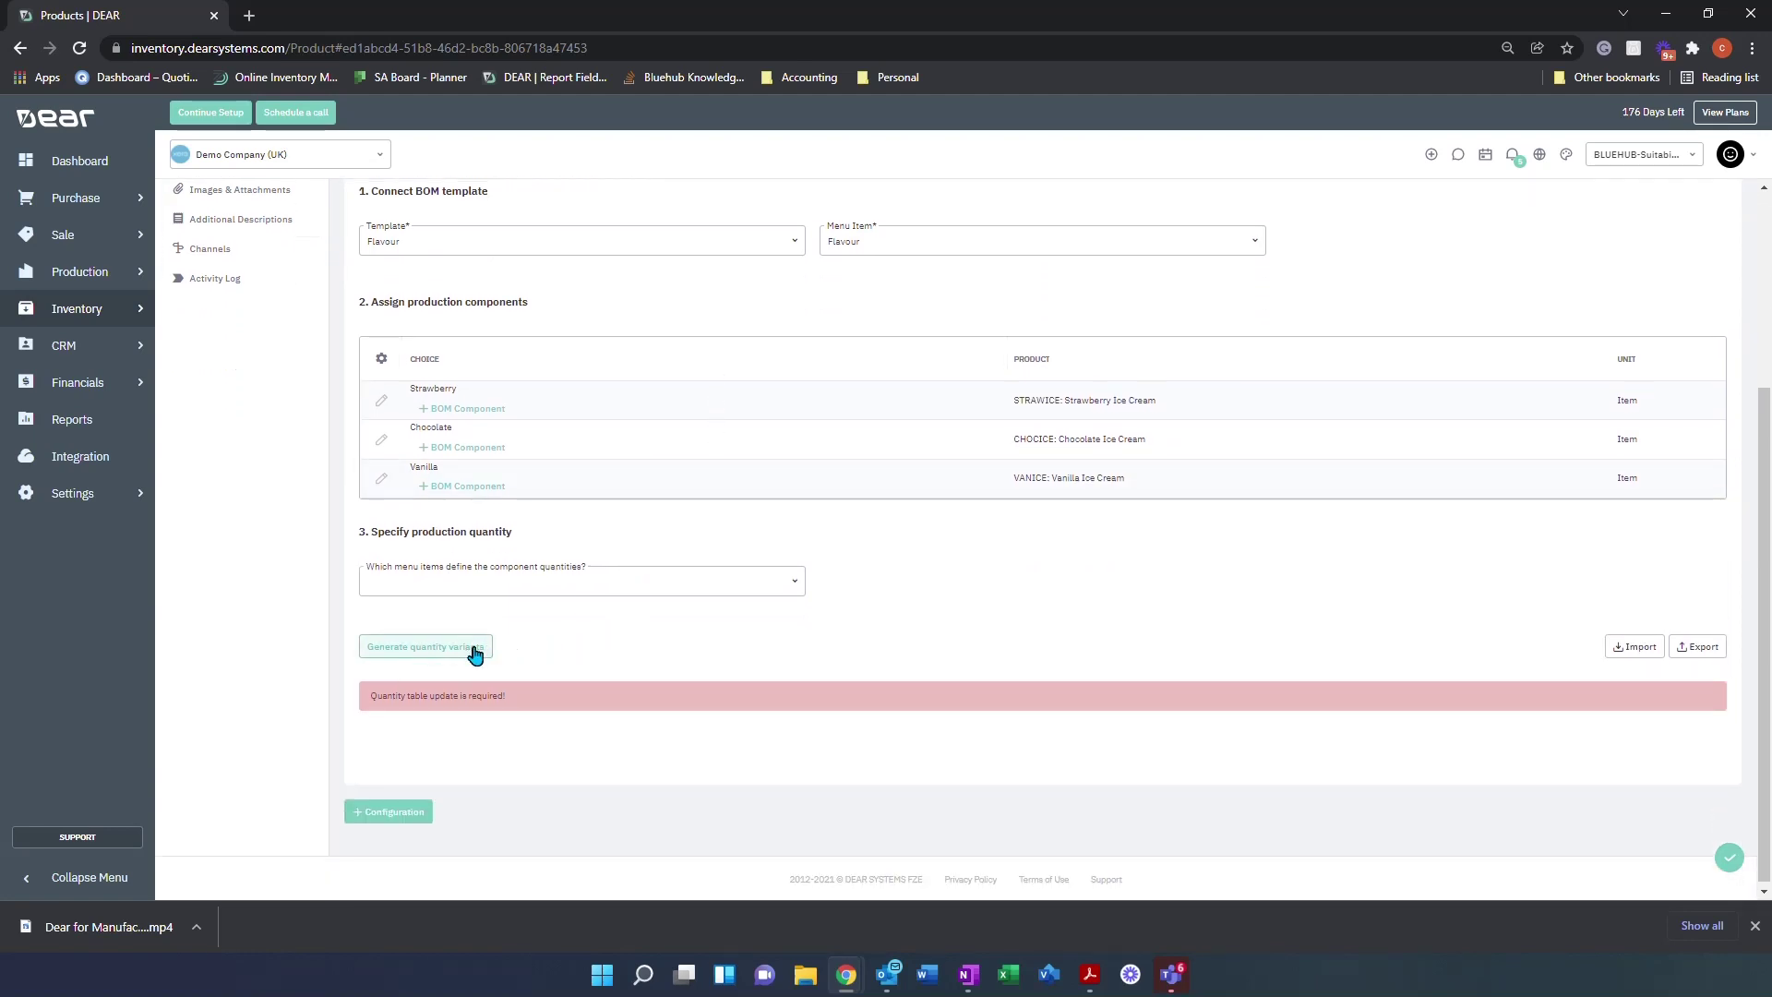
pyautogui.click(475, 650)
pyautogui.scroll(-1, 475, 657)
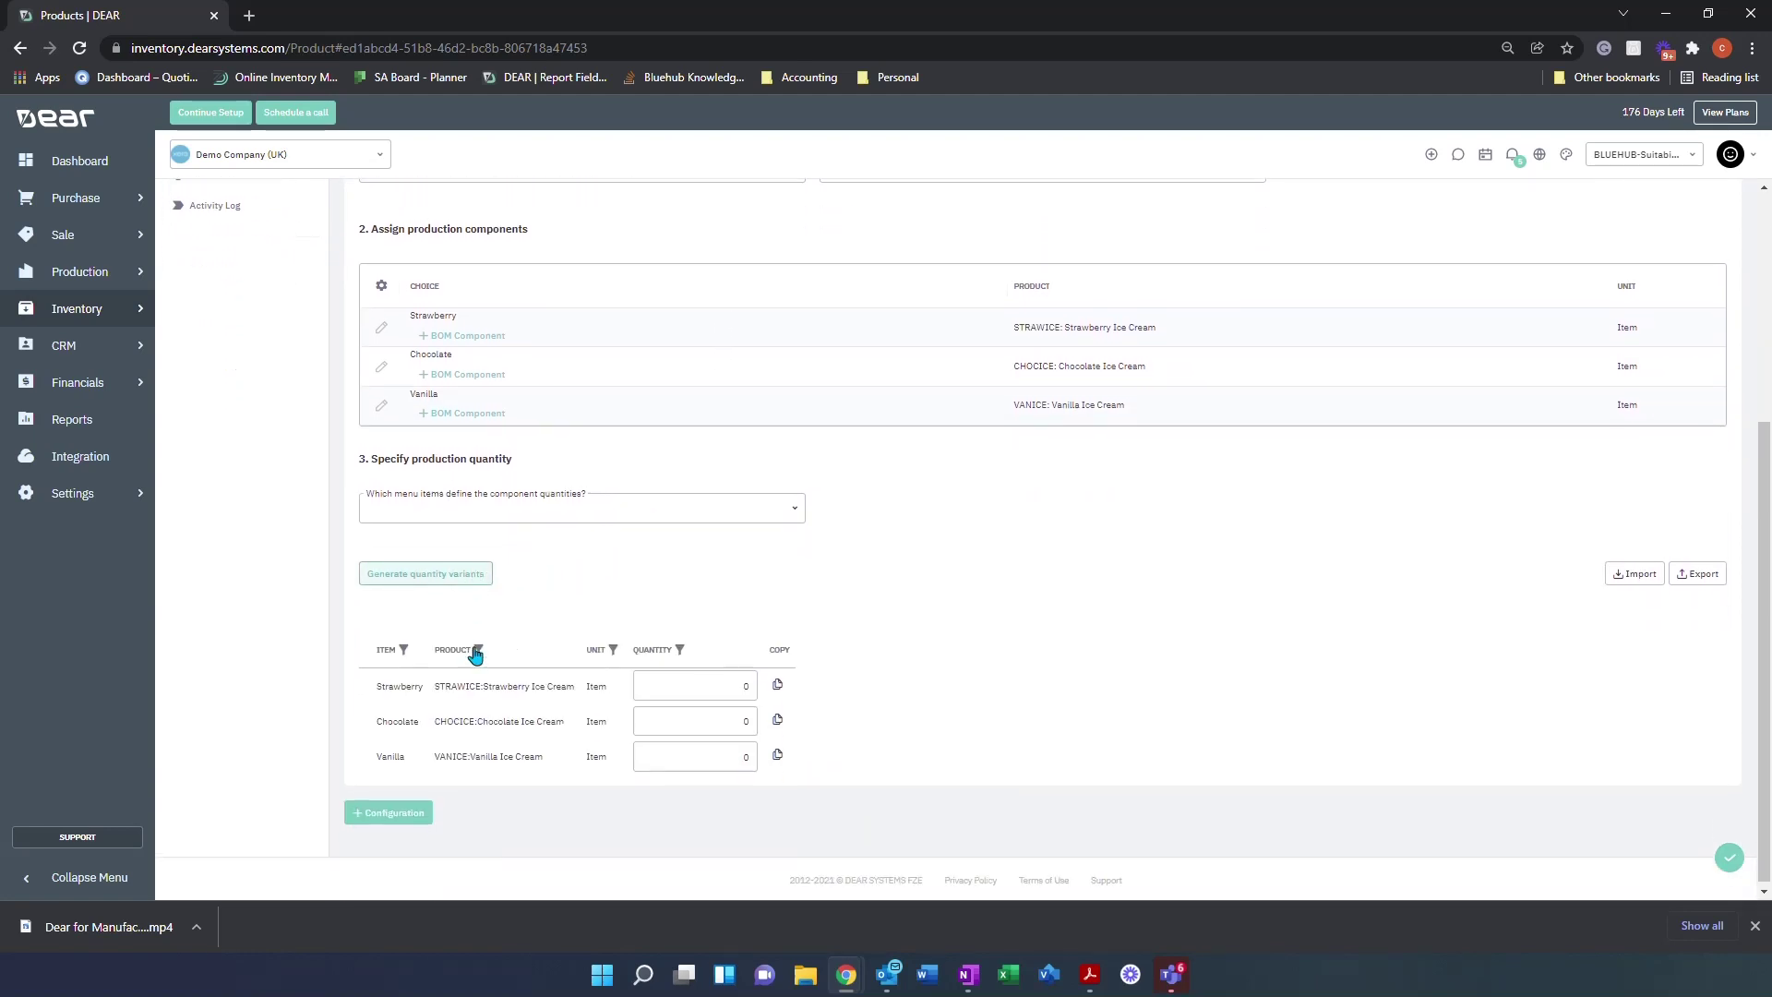
# Step: Set Strawberry's quantity to 1, copy it to all other flavours, and save the configuration
pyautogui.click(750, 682)
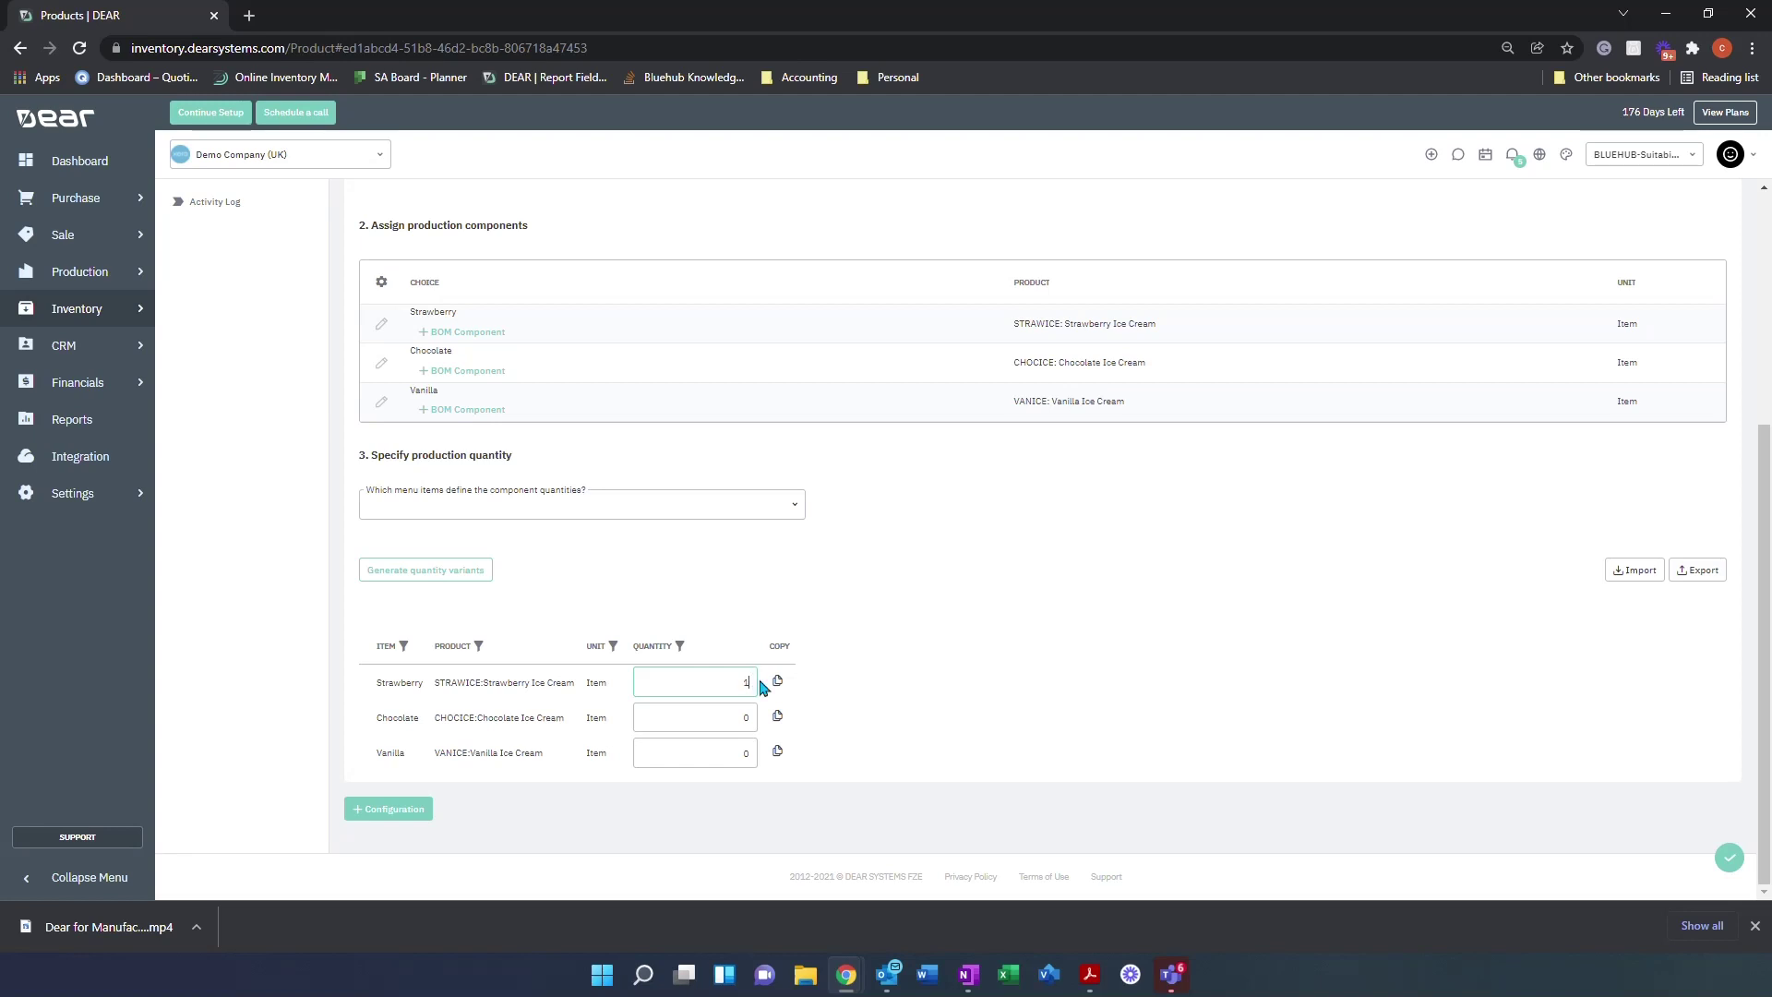
pyautogui.click(778, 681)
pyautogui.click(1720, 860)
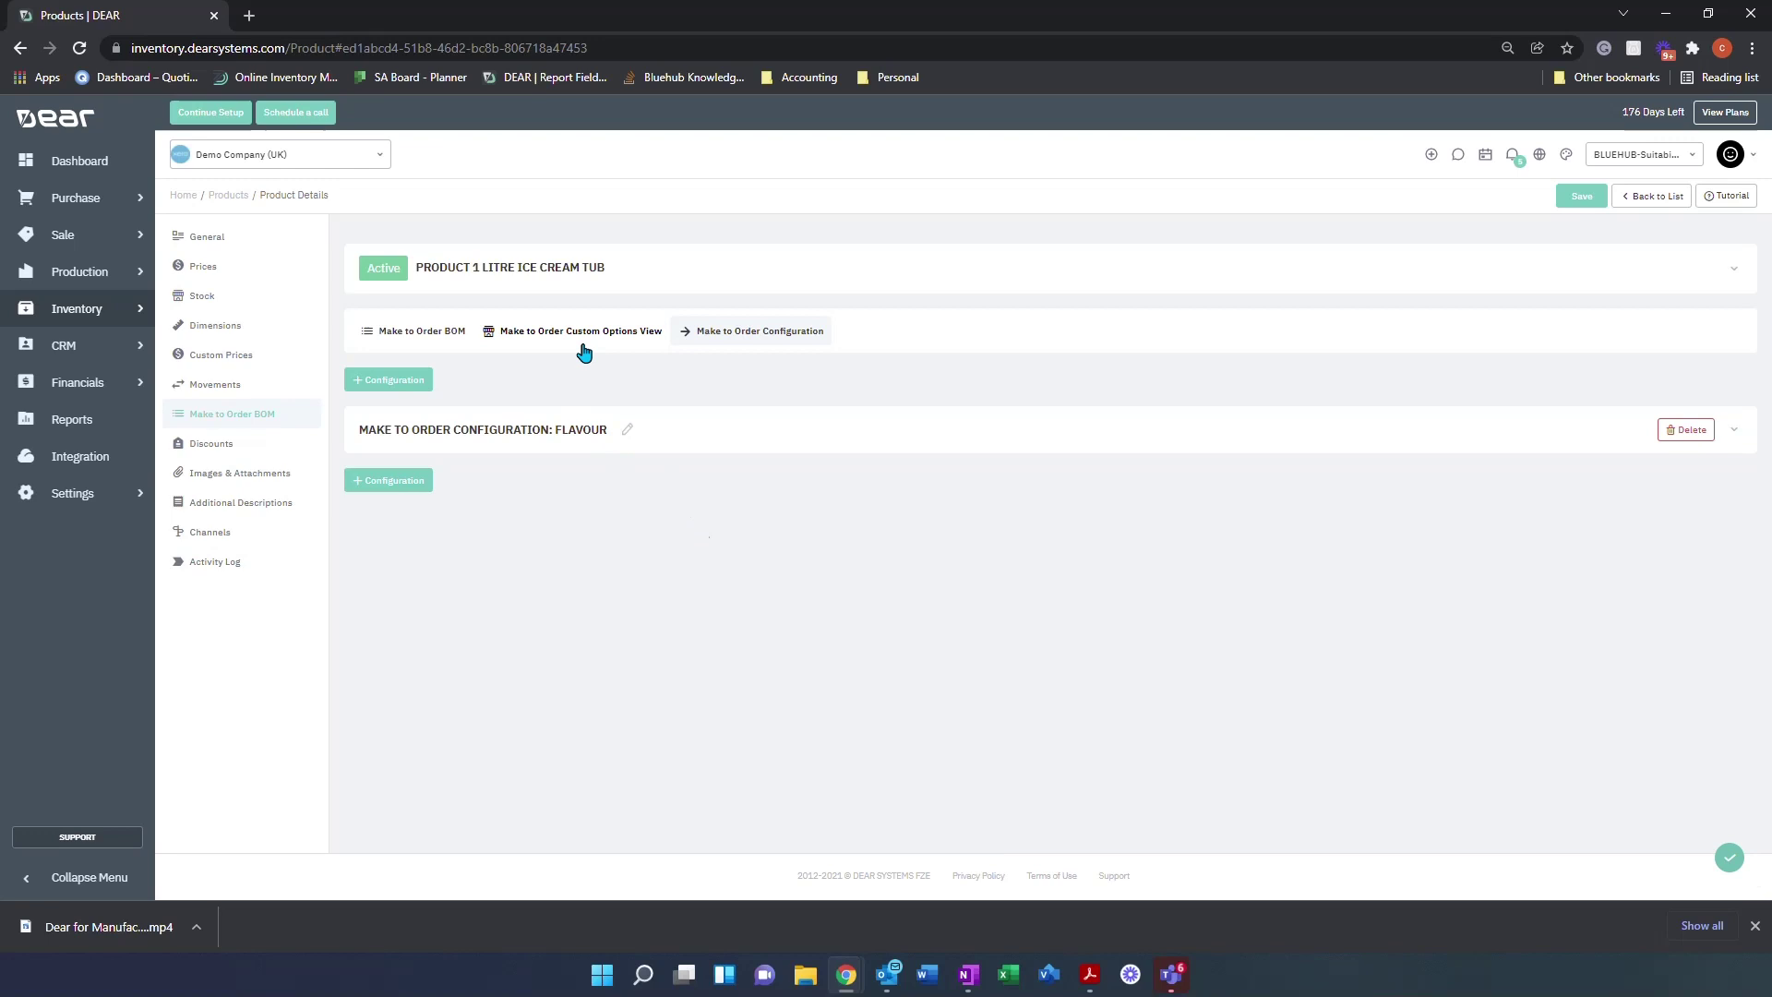
# Step: Review the tub's Make to Order BOM: Flavour template, tub, label, lid and resource lines, total cost 16
pyautogui.click(453, 349)
pyautogui.scroll(-1, 461, 406)
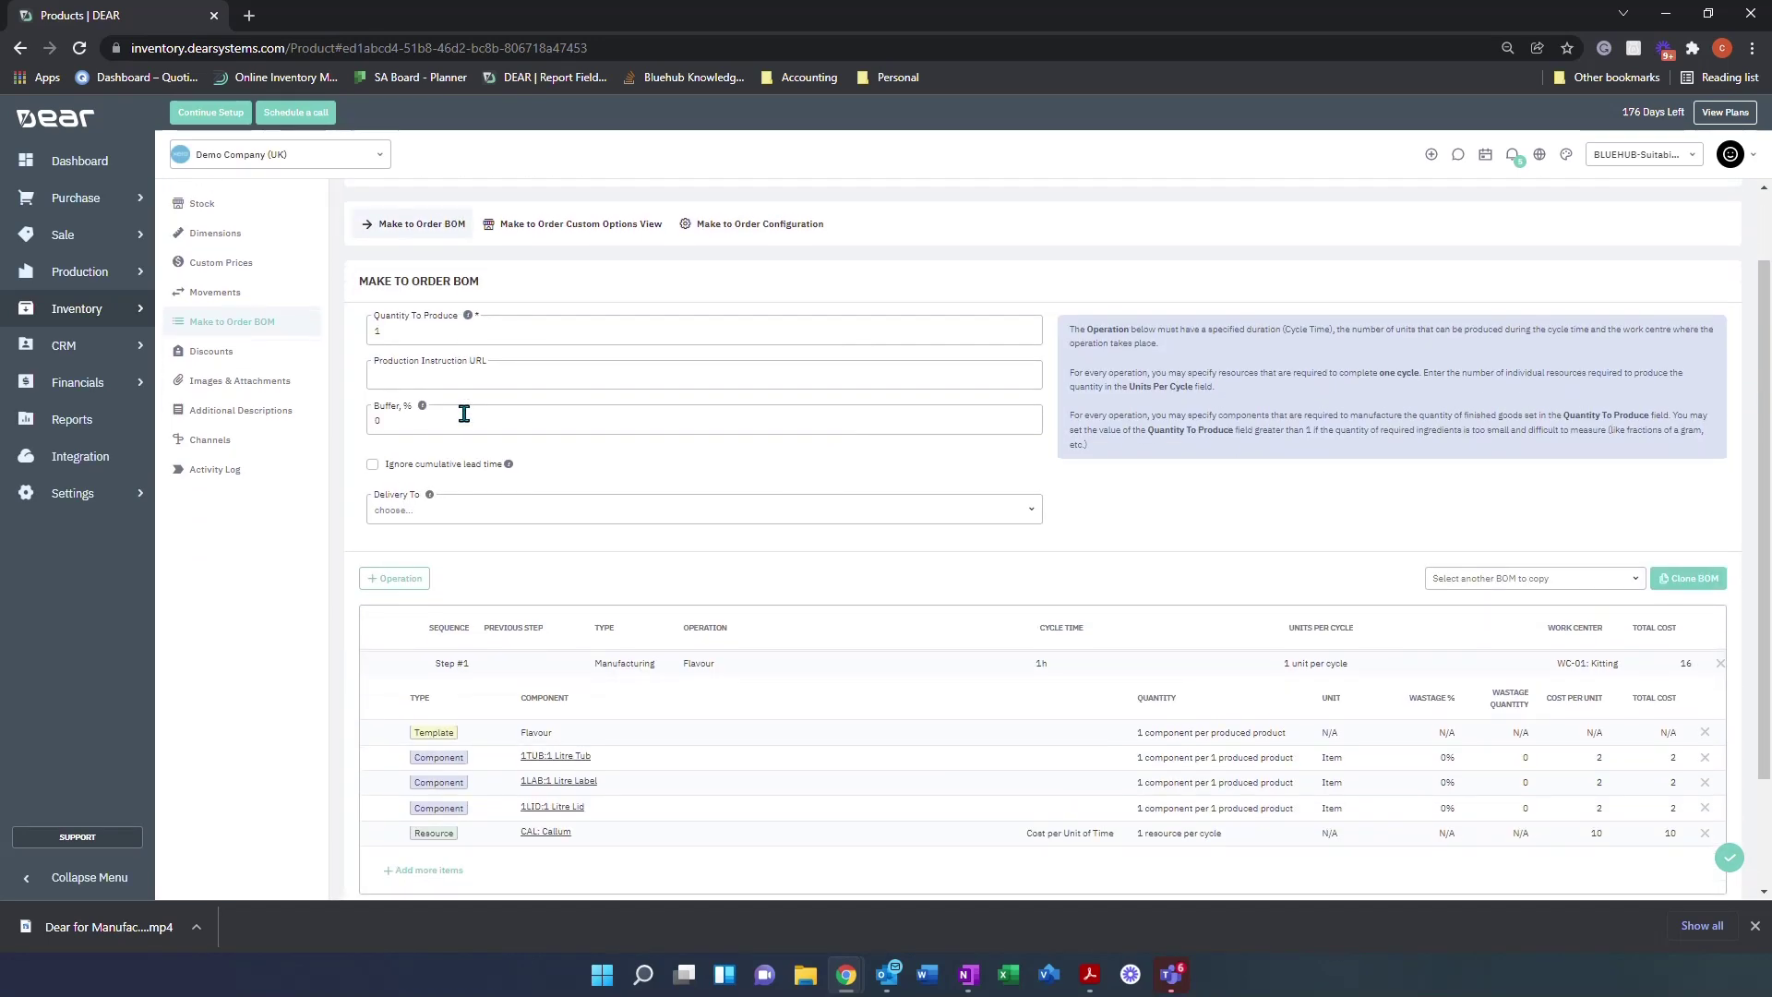
pyautogui.scroll(-1, 465, 414)
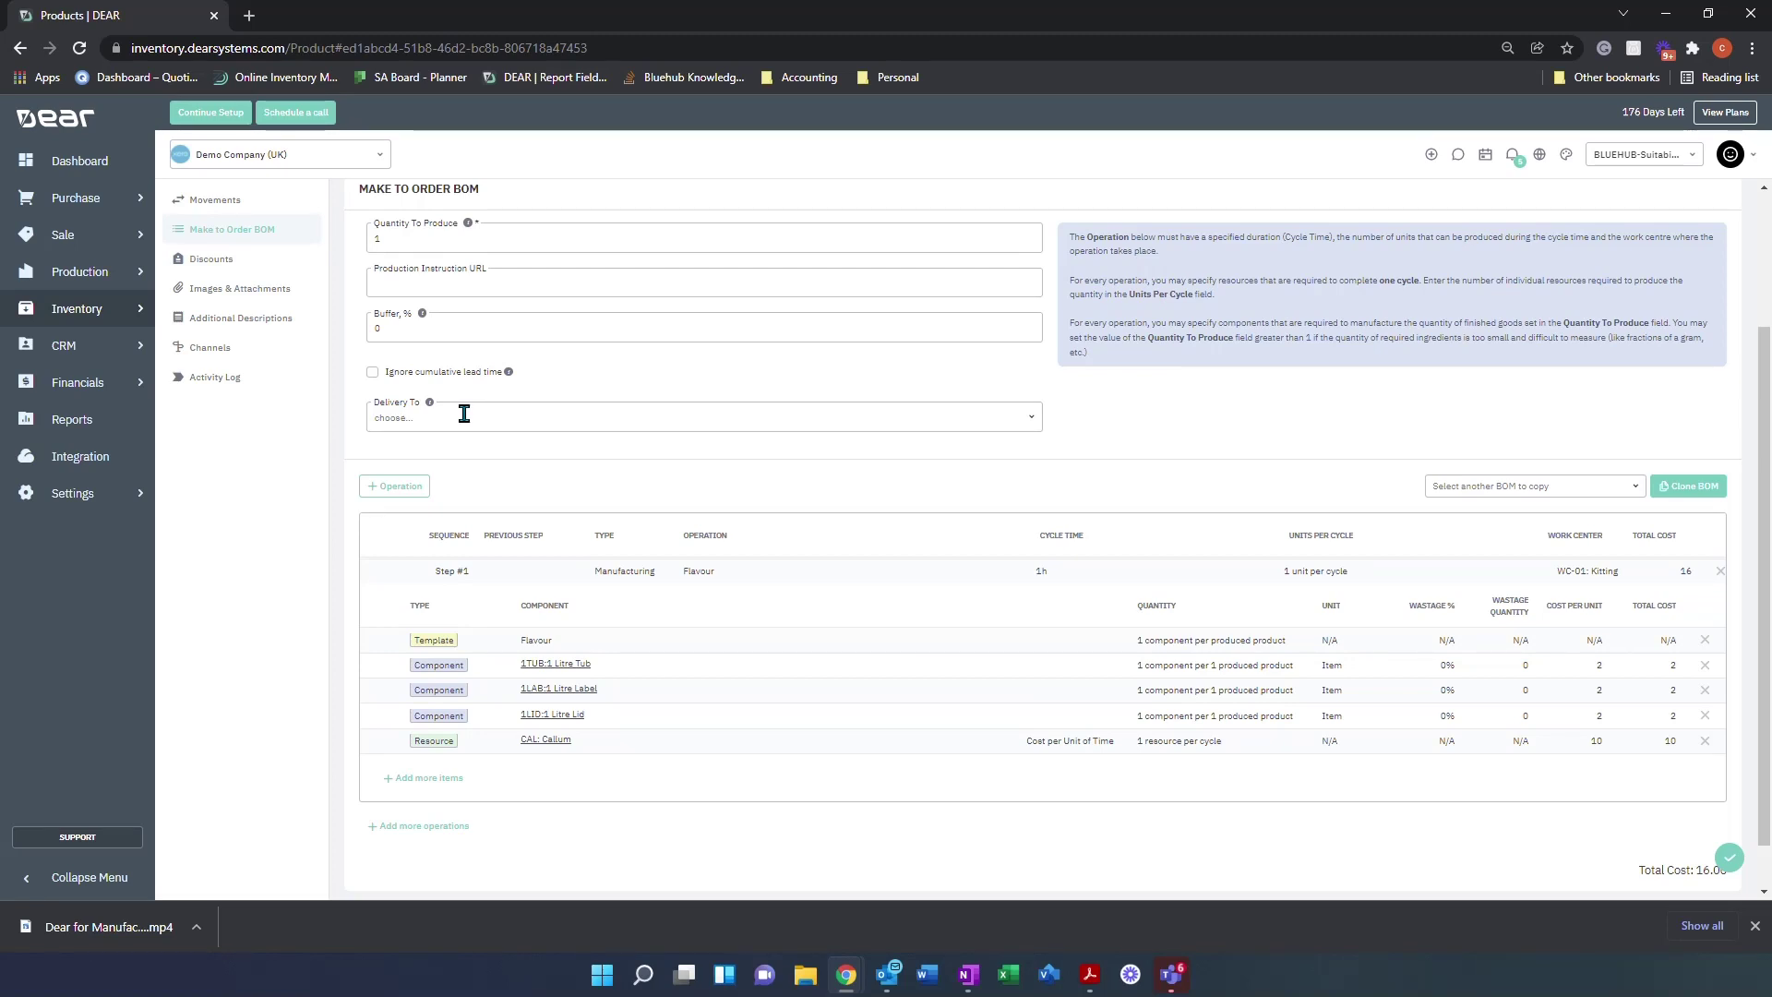
pyautogui.scroll(2, 464, 414)
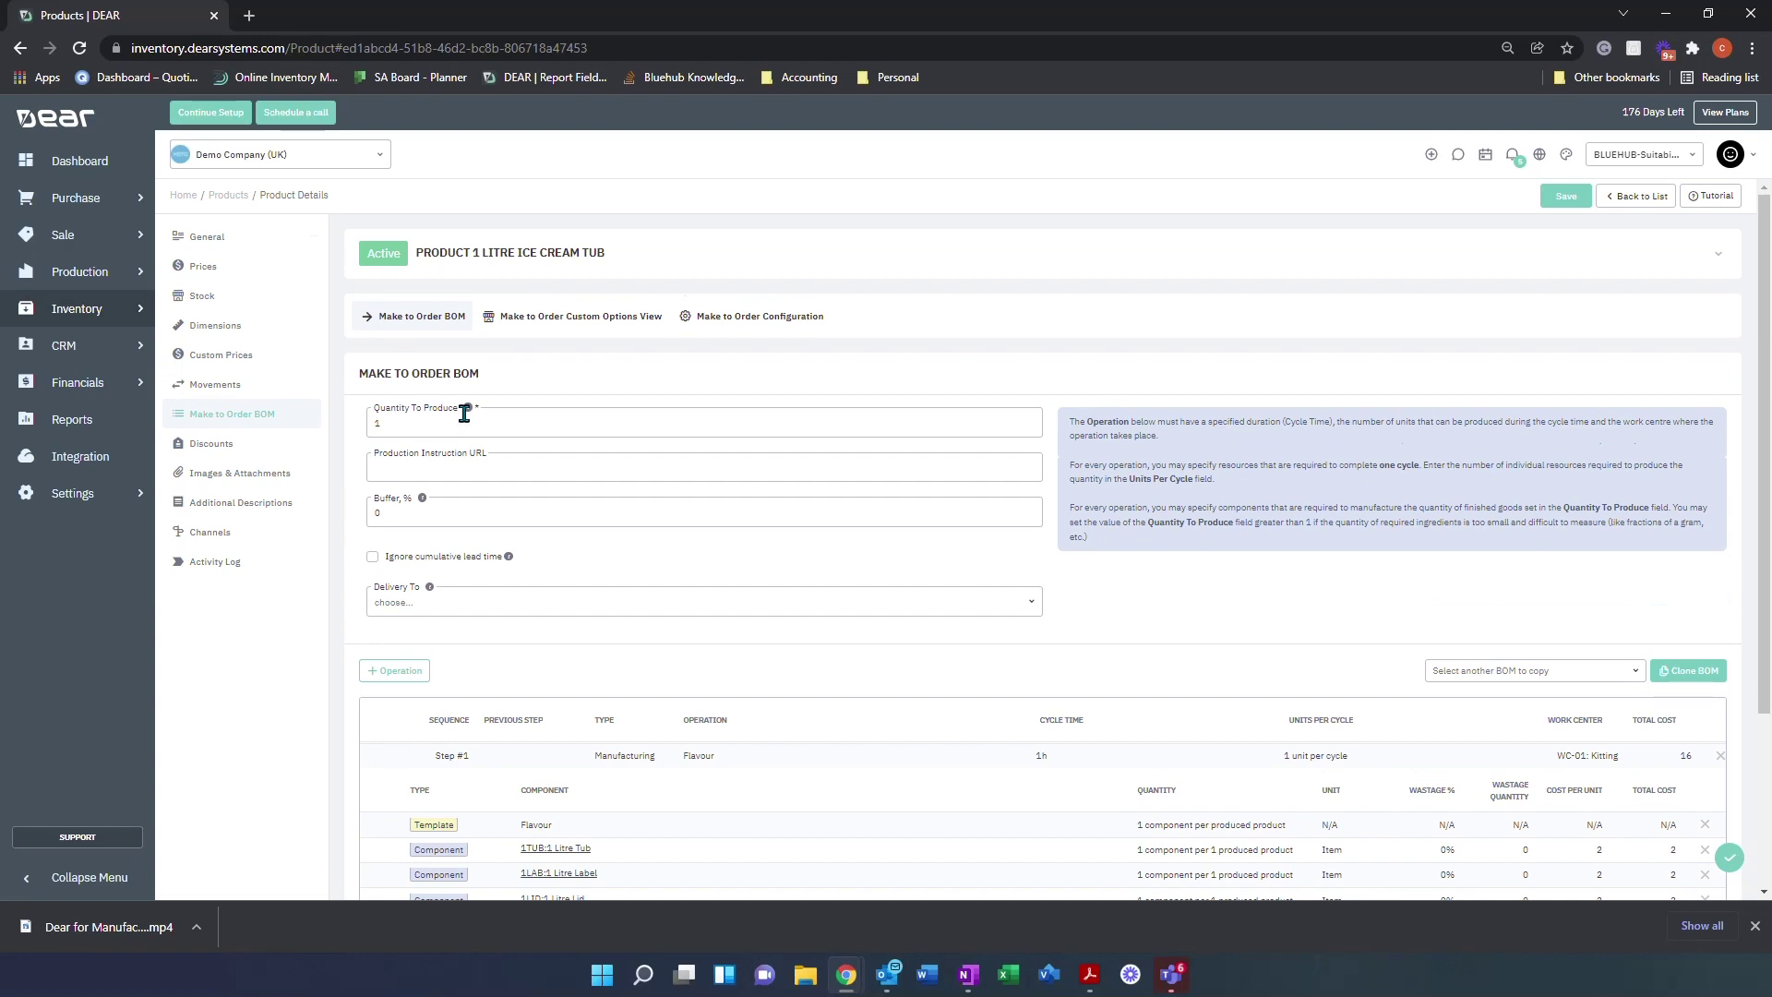
# Step: Save the tub product, copy its SKU from General, and start a new Simple Sale
pyautogui.click(135, 247)
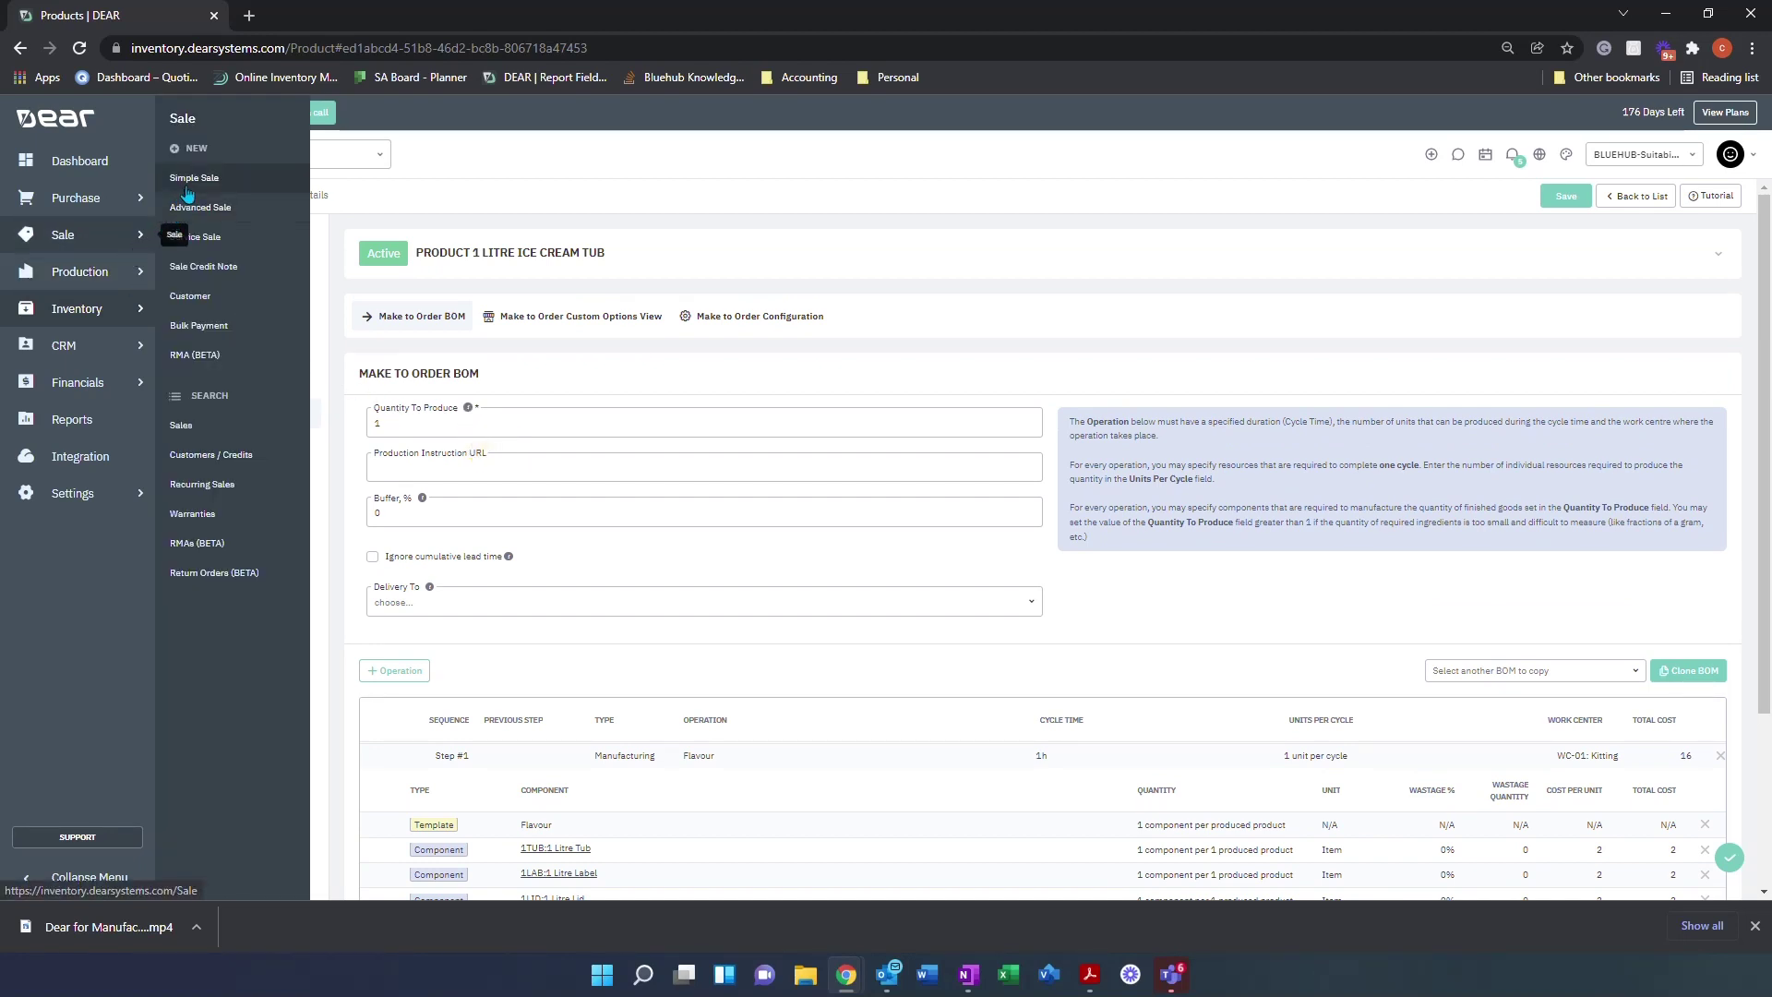
pyautogui.click(1566, 197)
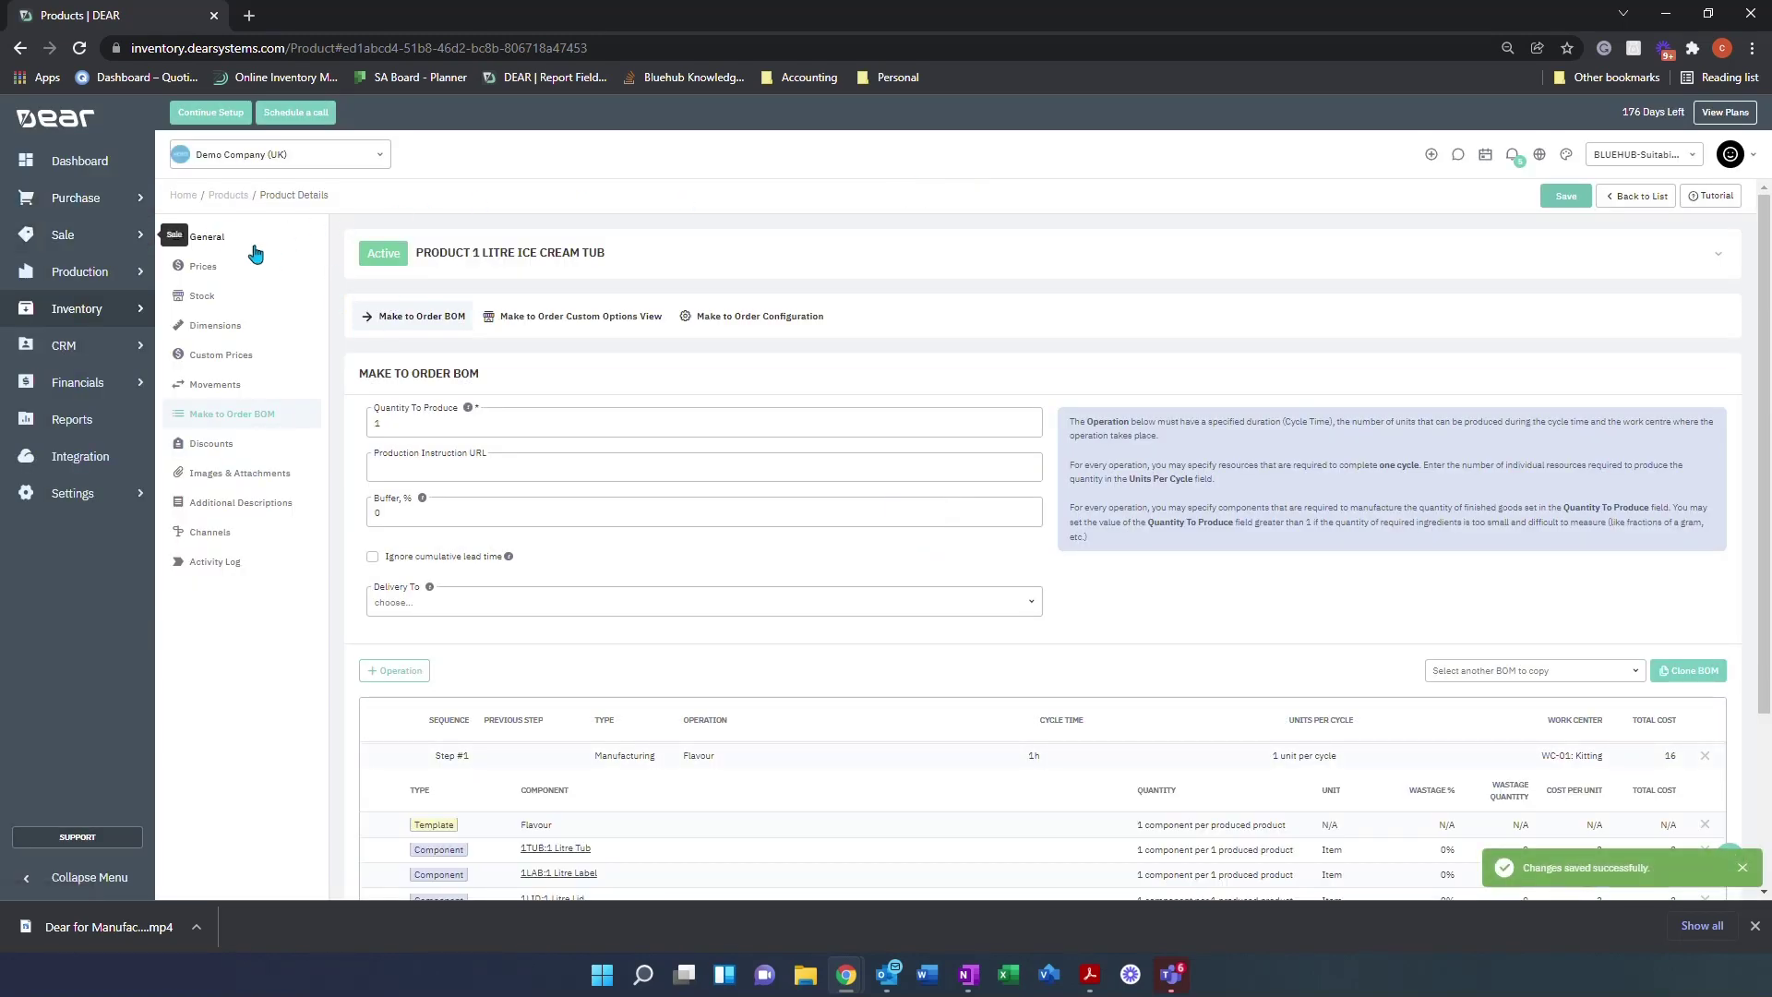
pyautogui.click(252, 242)
pyautogui.doubleClick(447, 307)
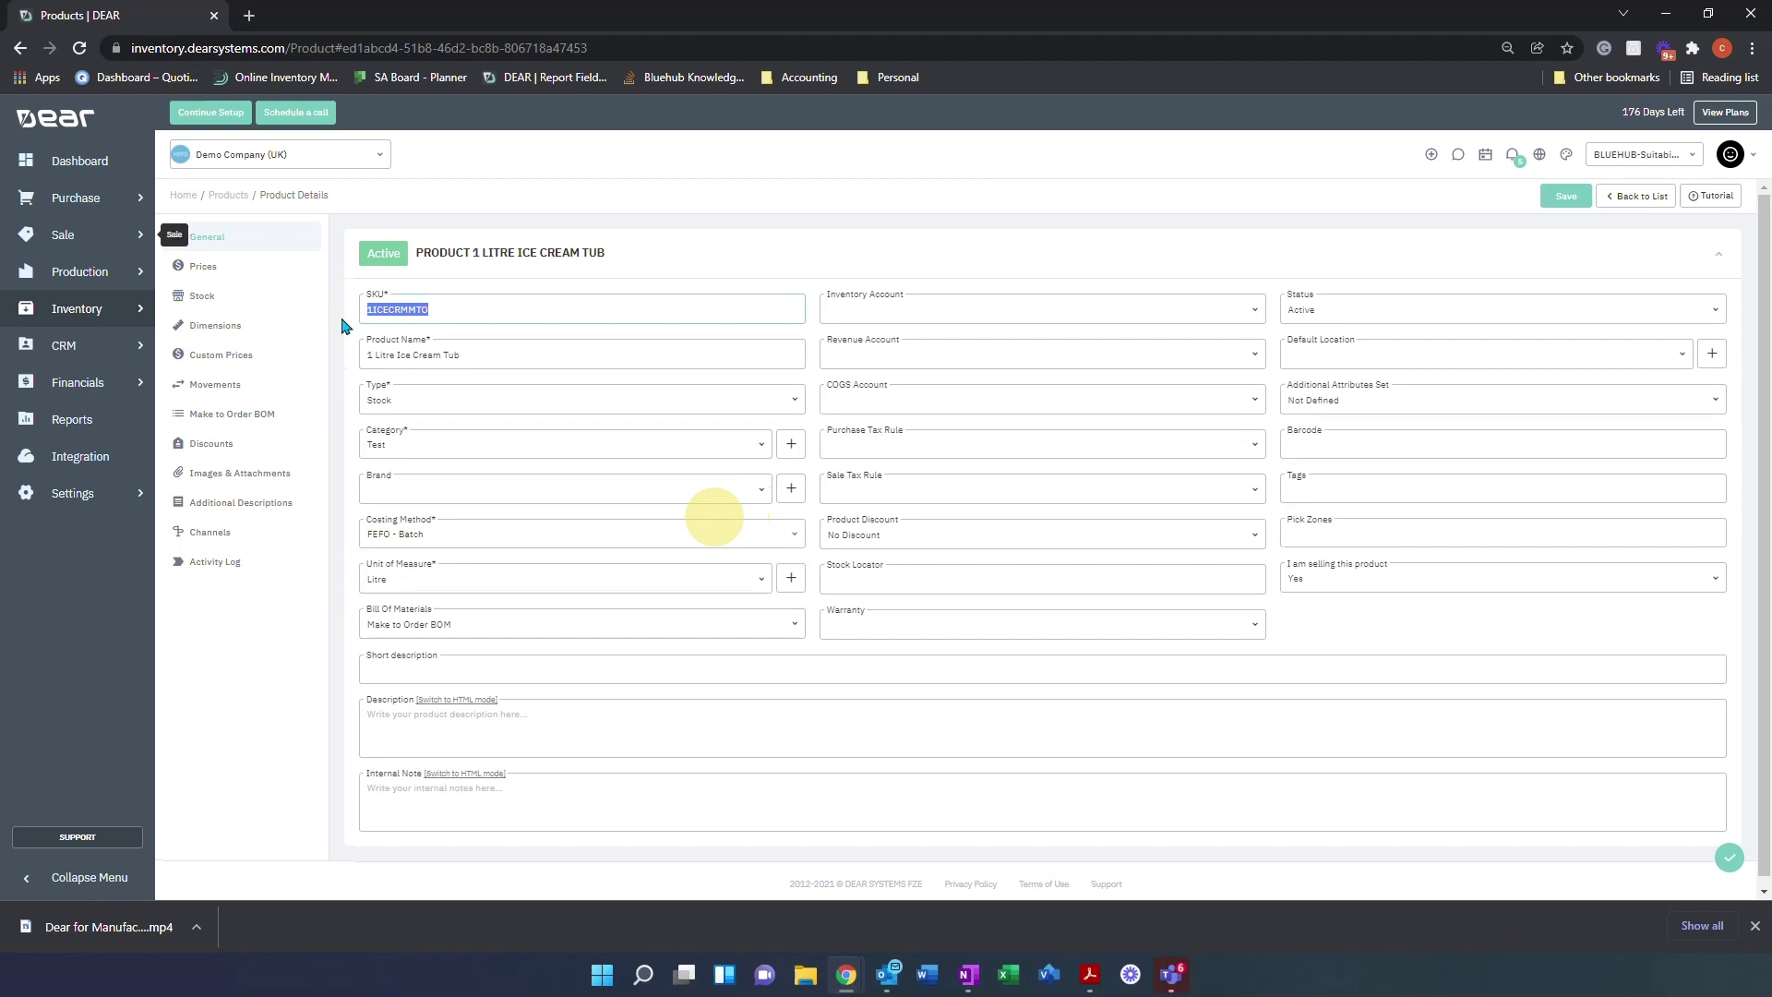
pyautogui.click(92, 234)
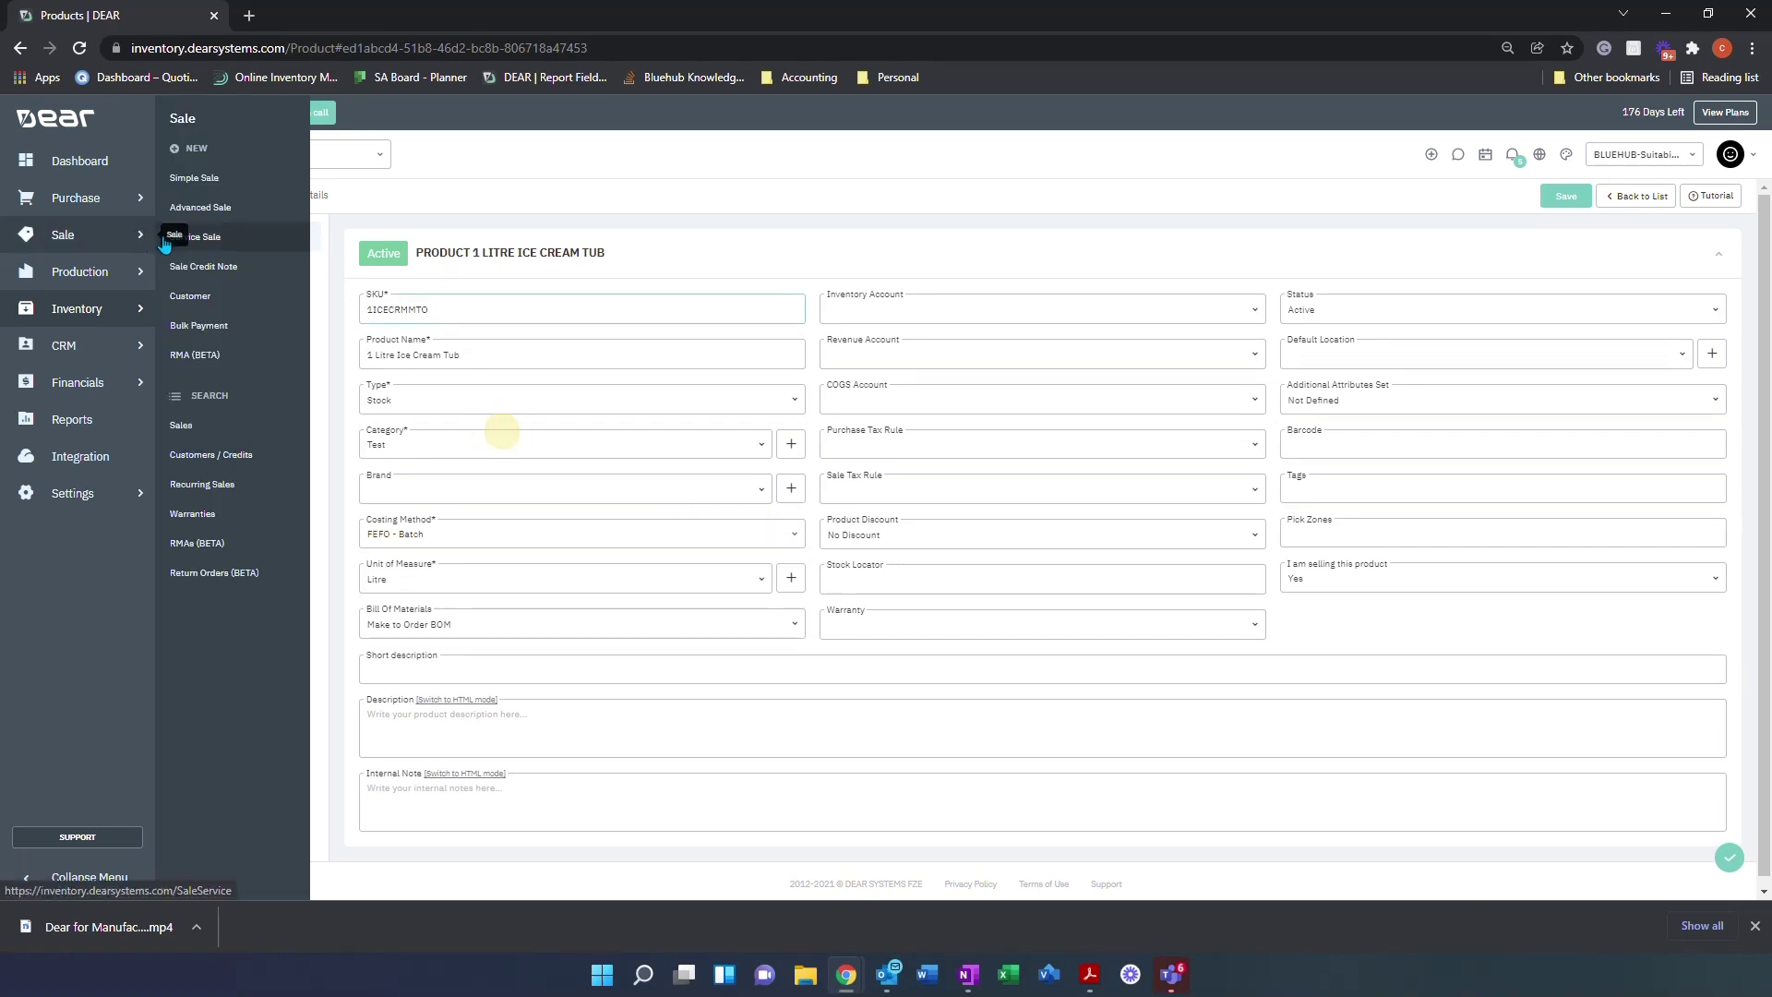
pyautogui.click(200, 184)
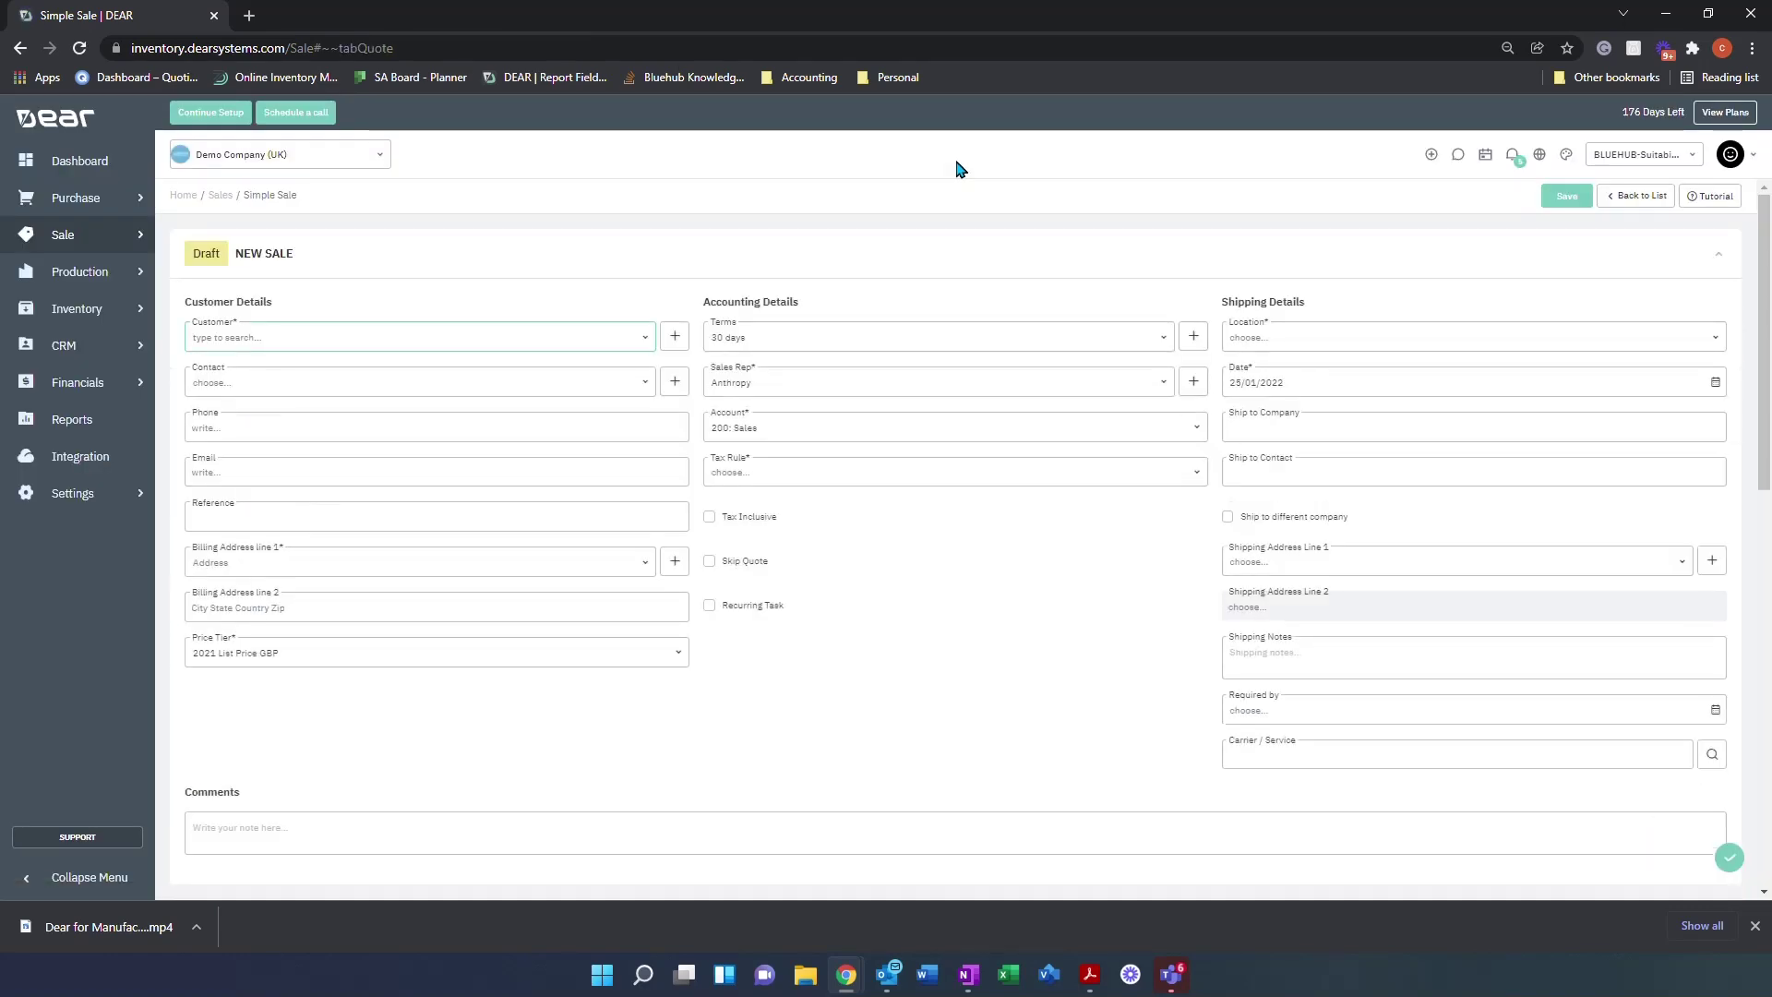
# Step: Choose the sale's customer by name and tick Skip Quote
pyautogui.write('bluehub')
pyautogui.click(427, 363)
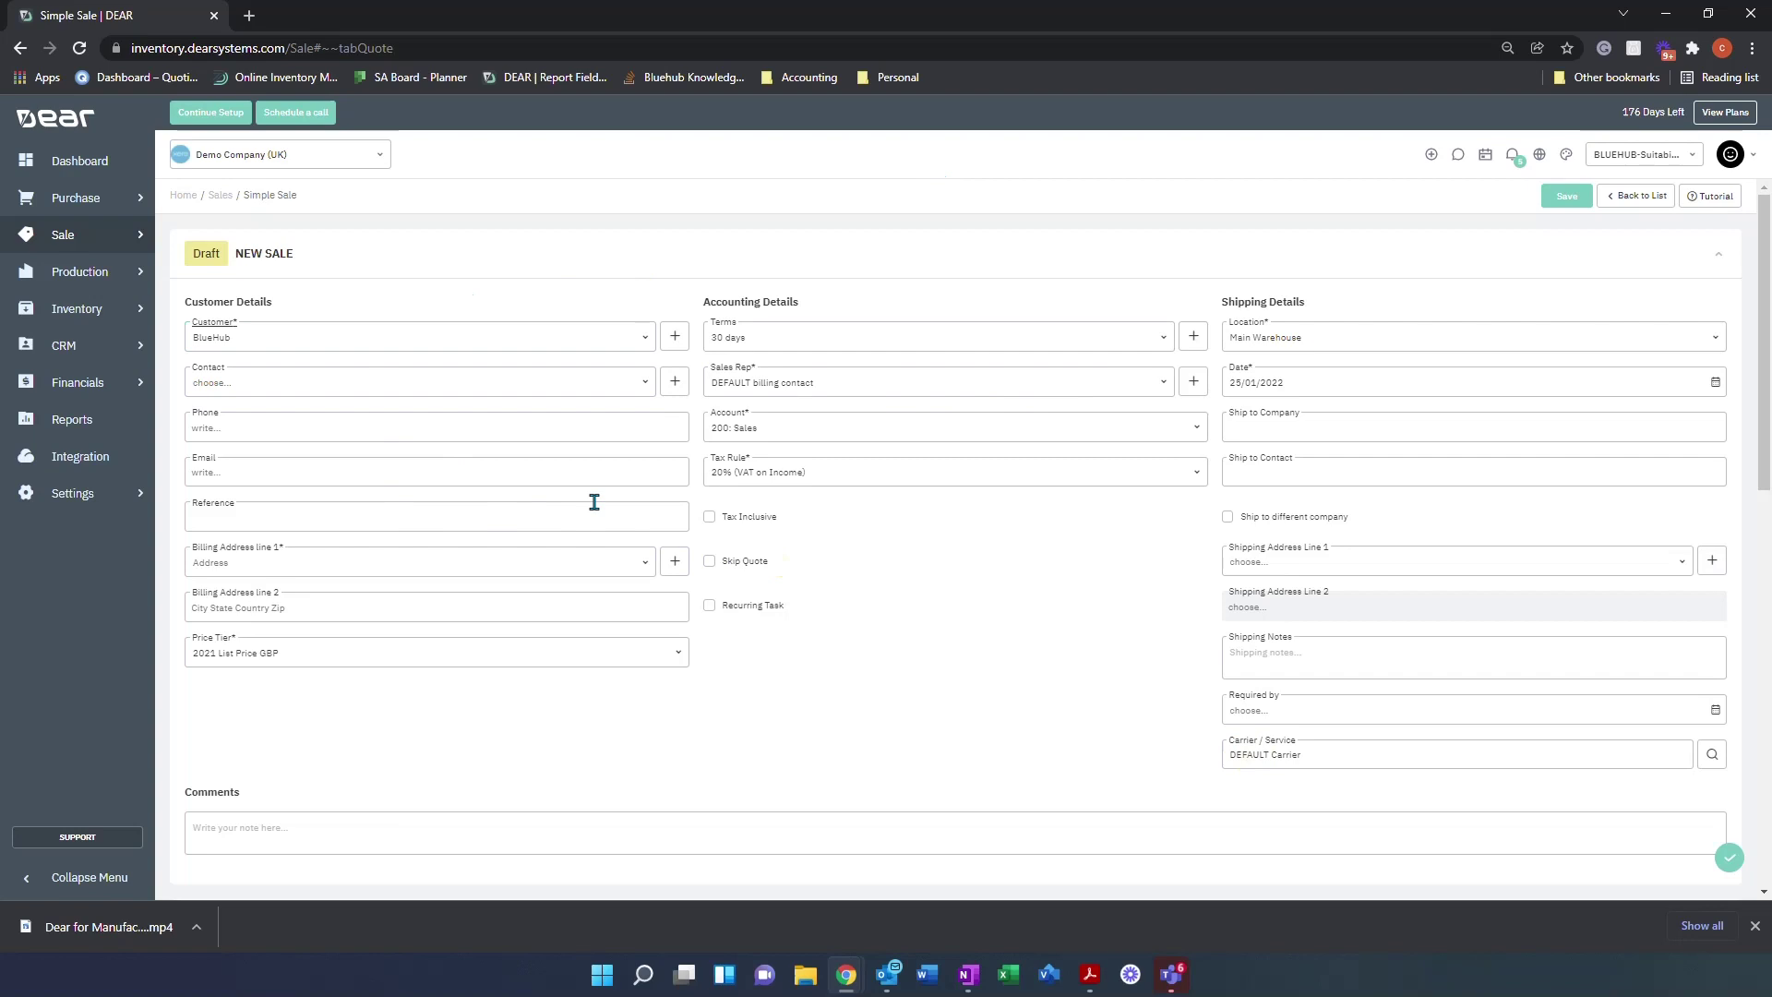
pyautogui.scroll(-4, 965, 458)
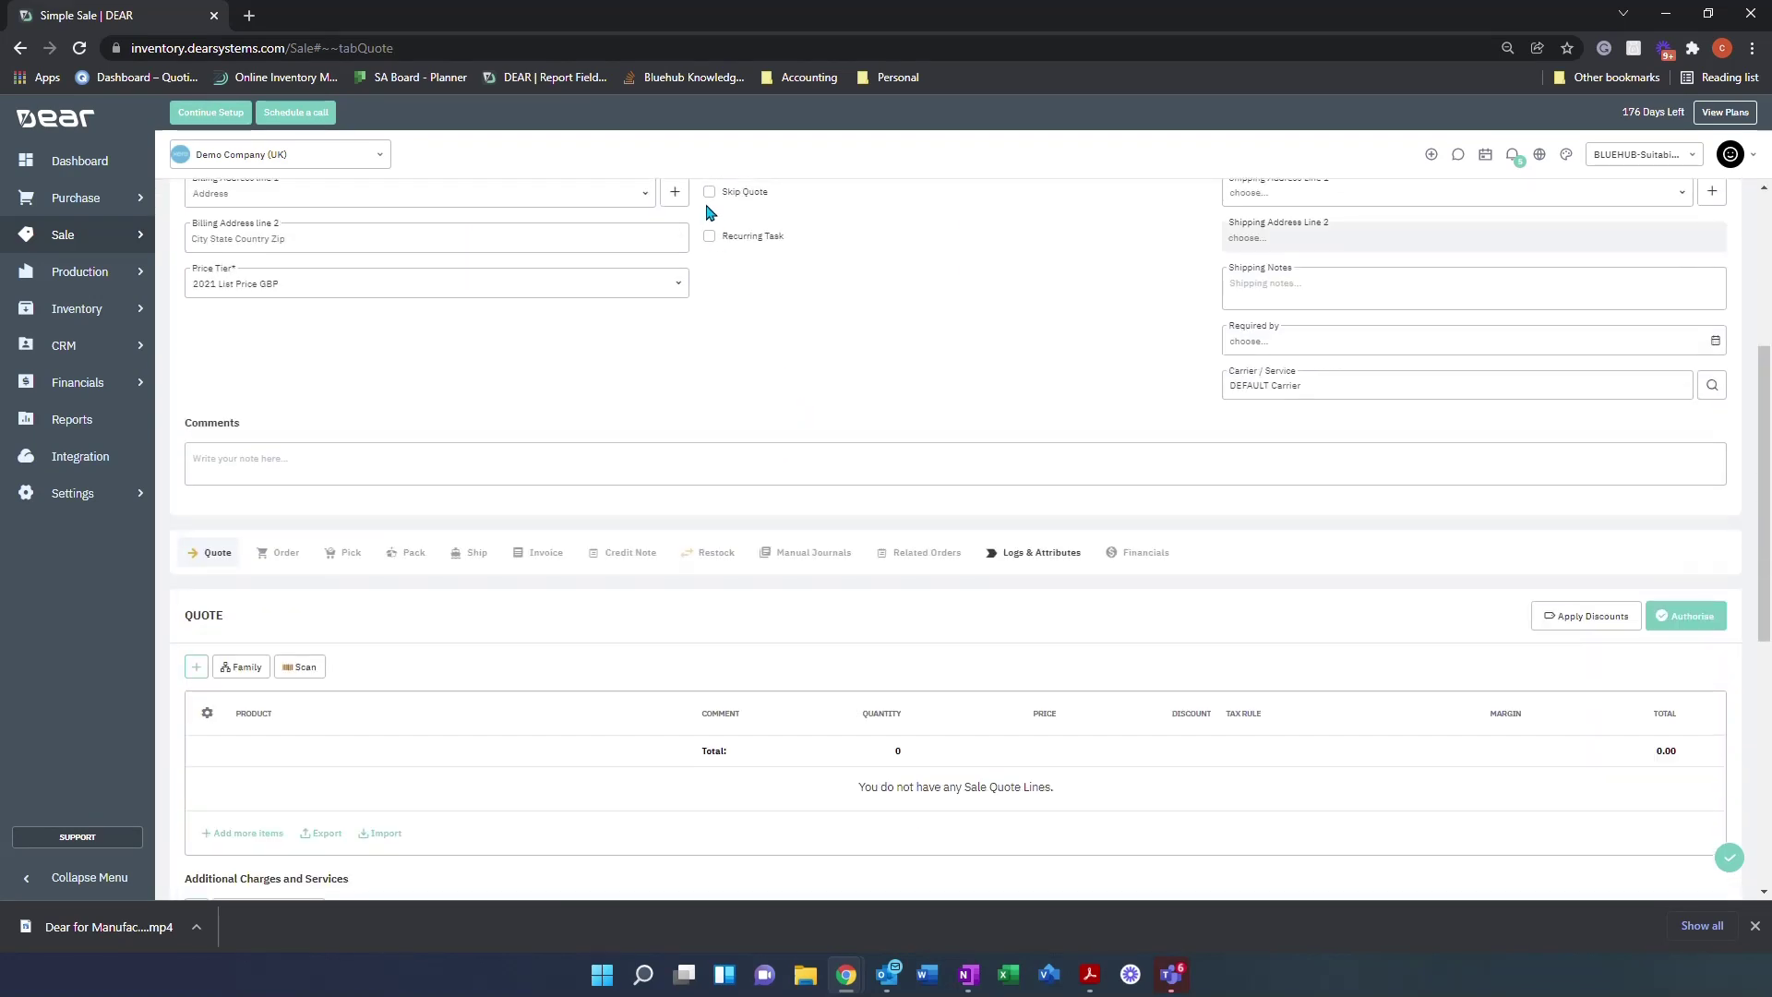
pyautogui.click(709, 192)
# Step: Add an order line for the 1 Litre Ice Cream Tub using the pasted SKU
pyautogui.scroll(-1, 419, 399)
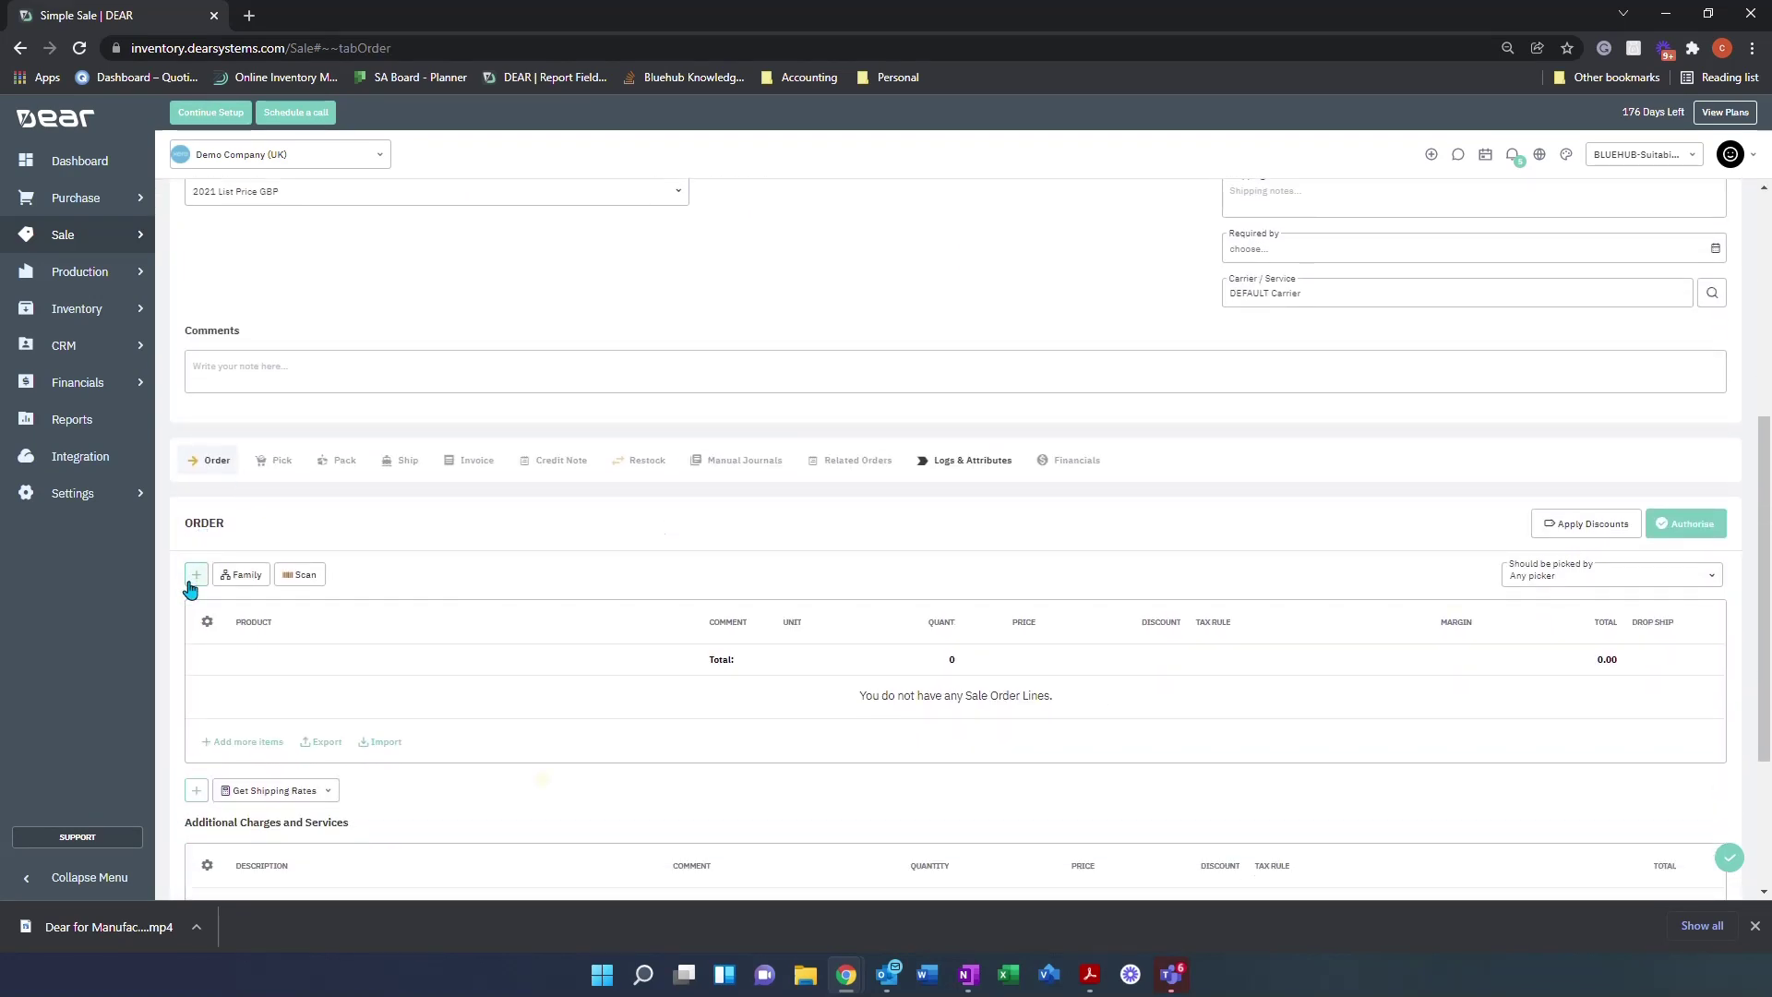
pyautogui.click(195, 574)
pyautogui.write('1ICECRMMTO')
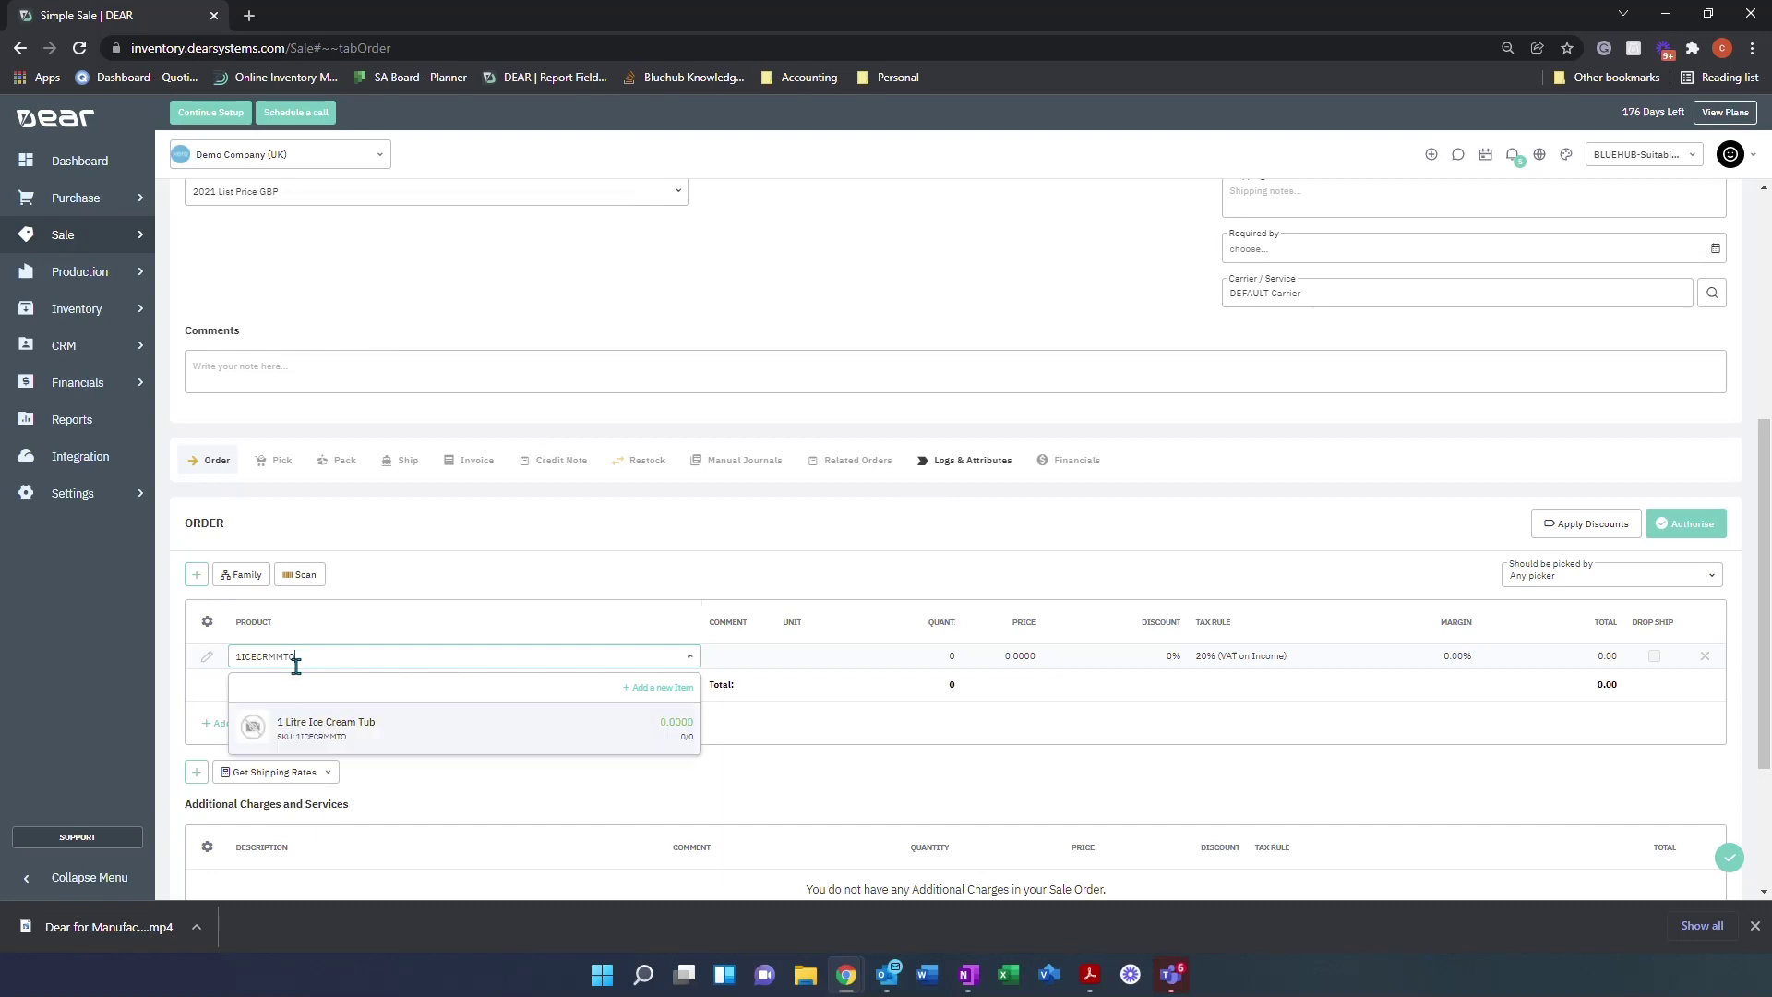
pyautogui.click(316, 727)
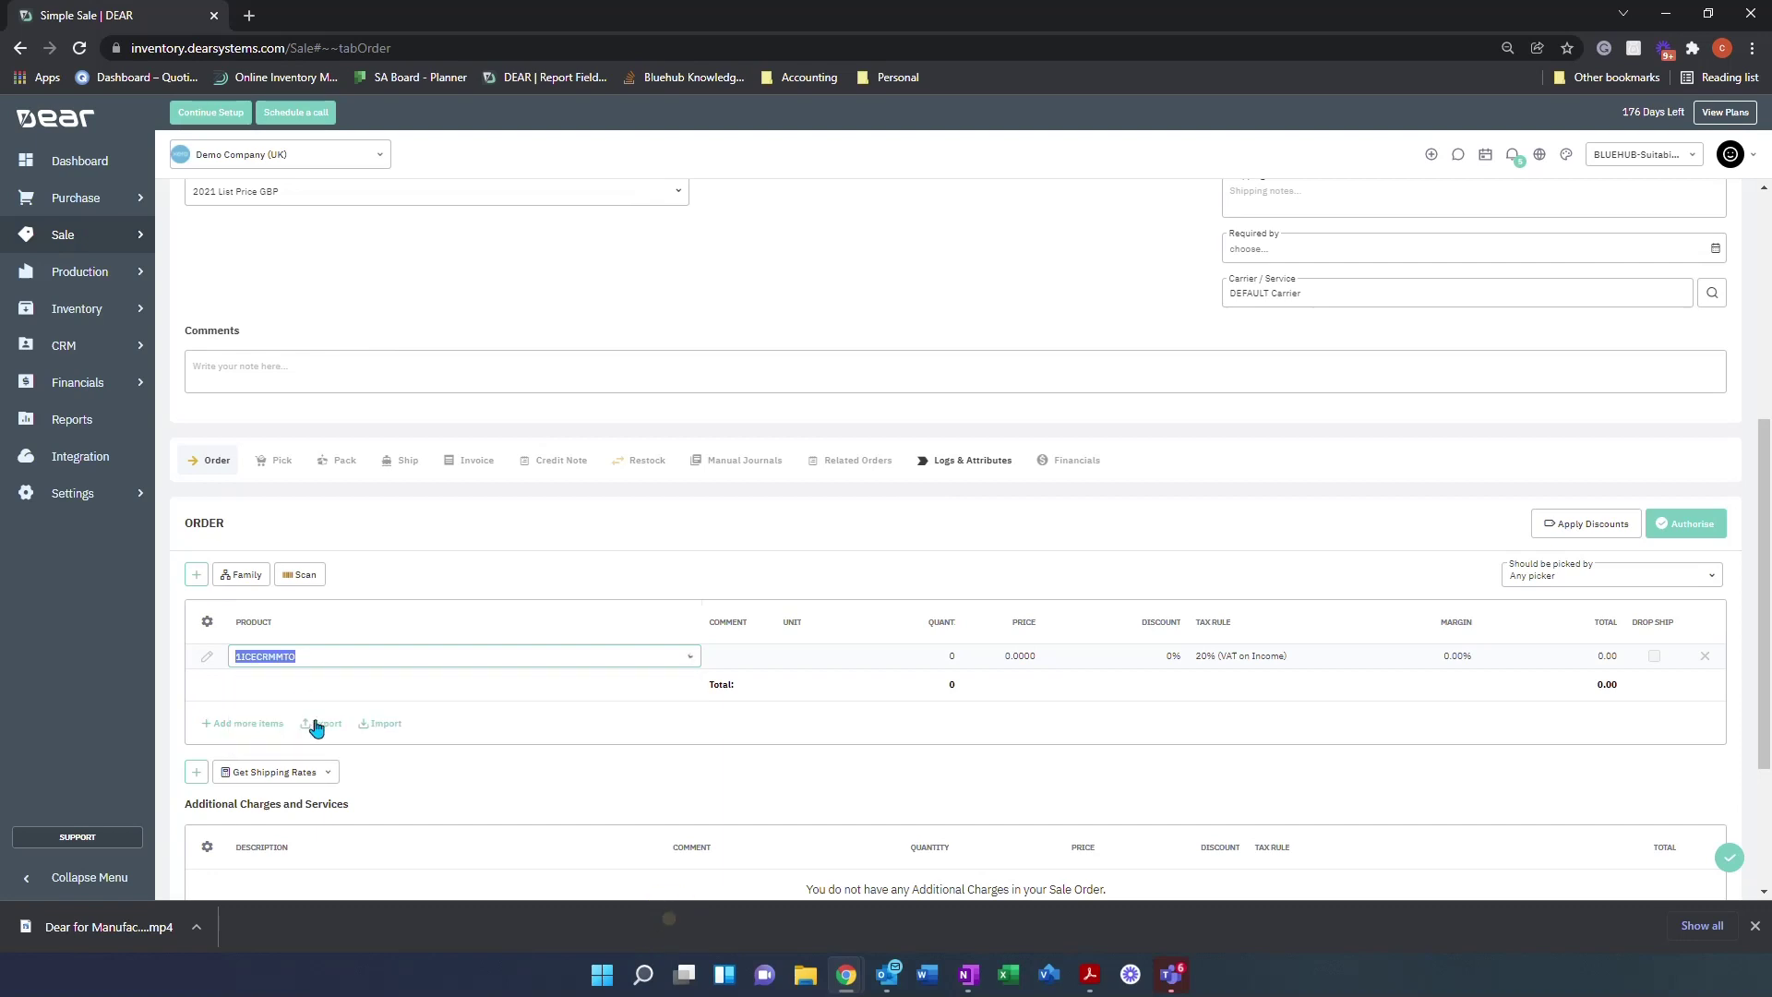
pyautogui.click(506, 727)
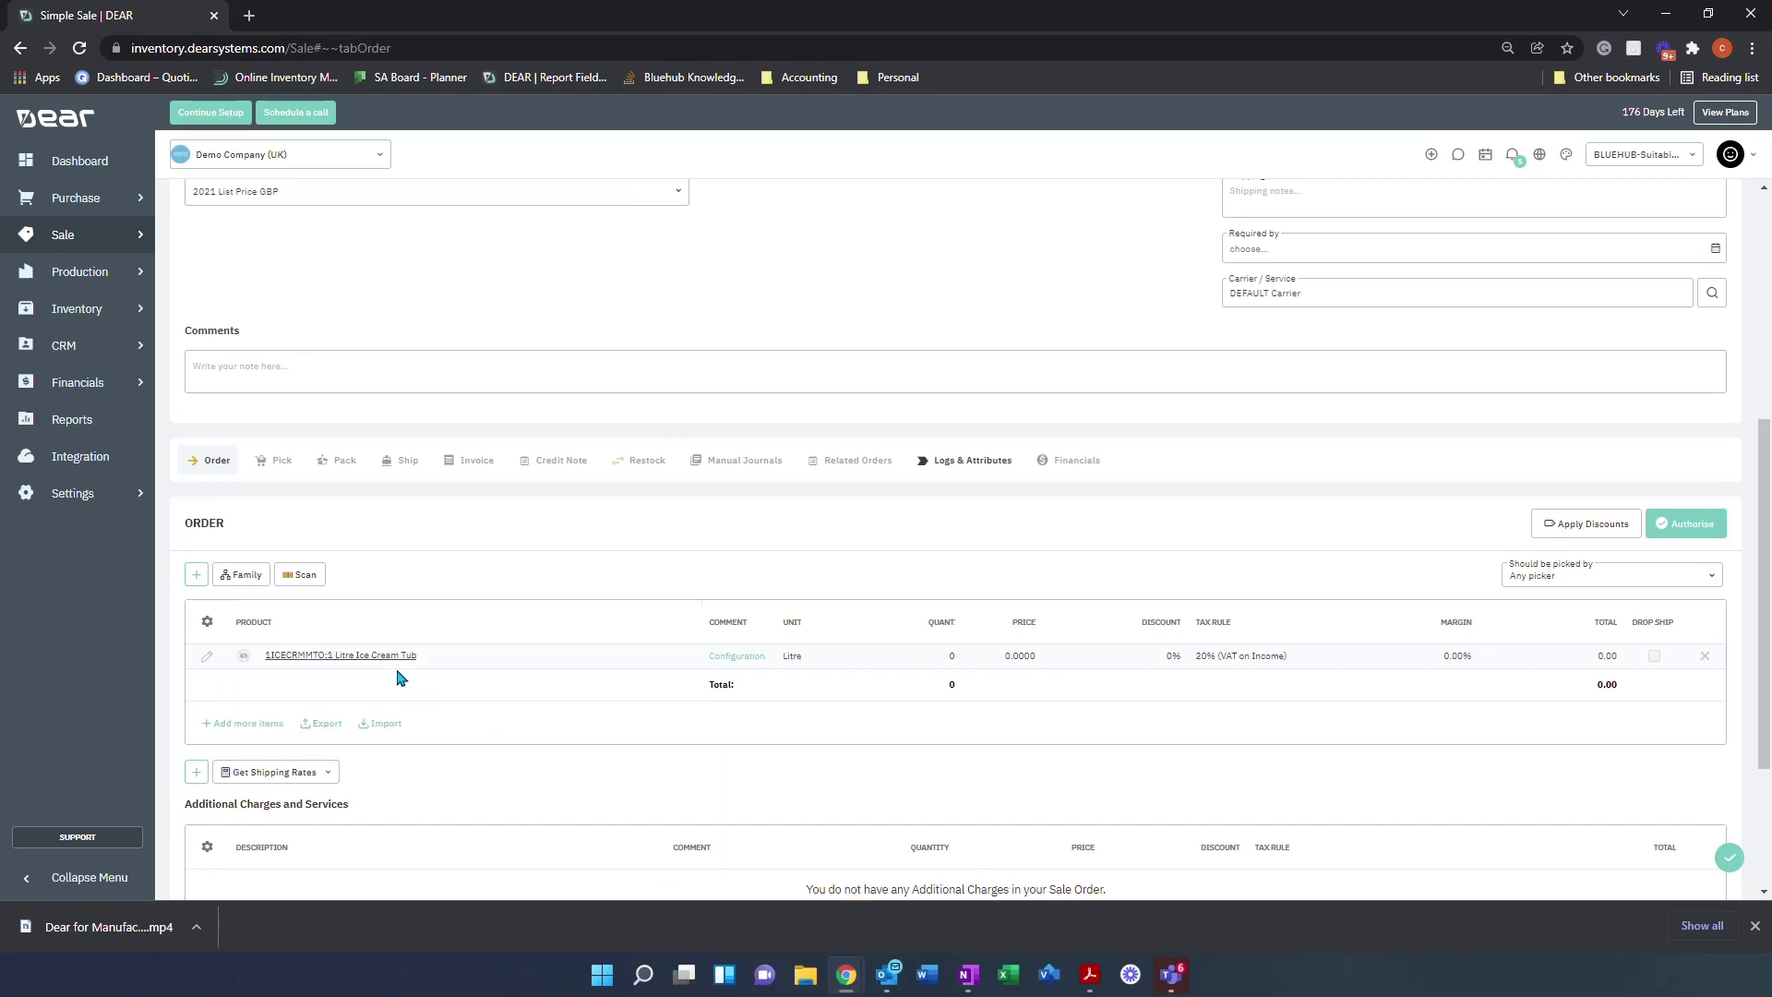
# Step: Customise the tub order line's Flavour option to Strawberry and save it
pyautogui.click(730, 660)
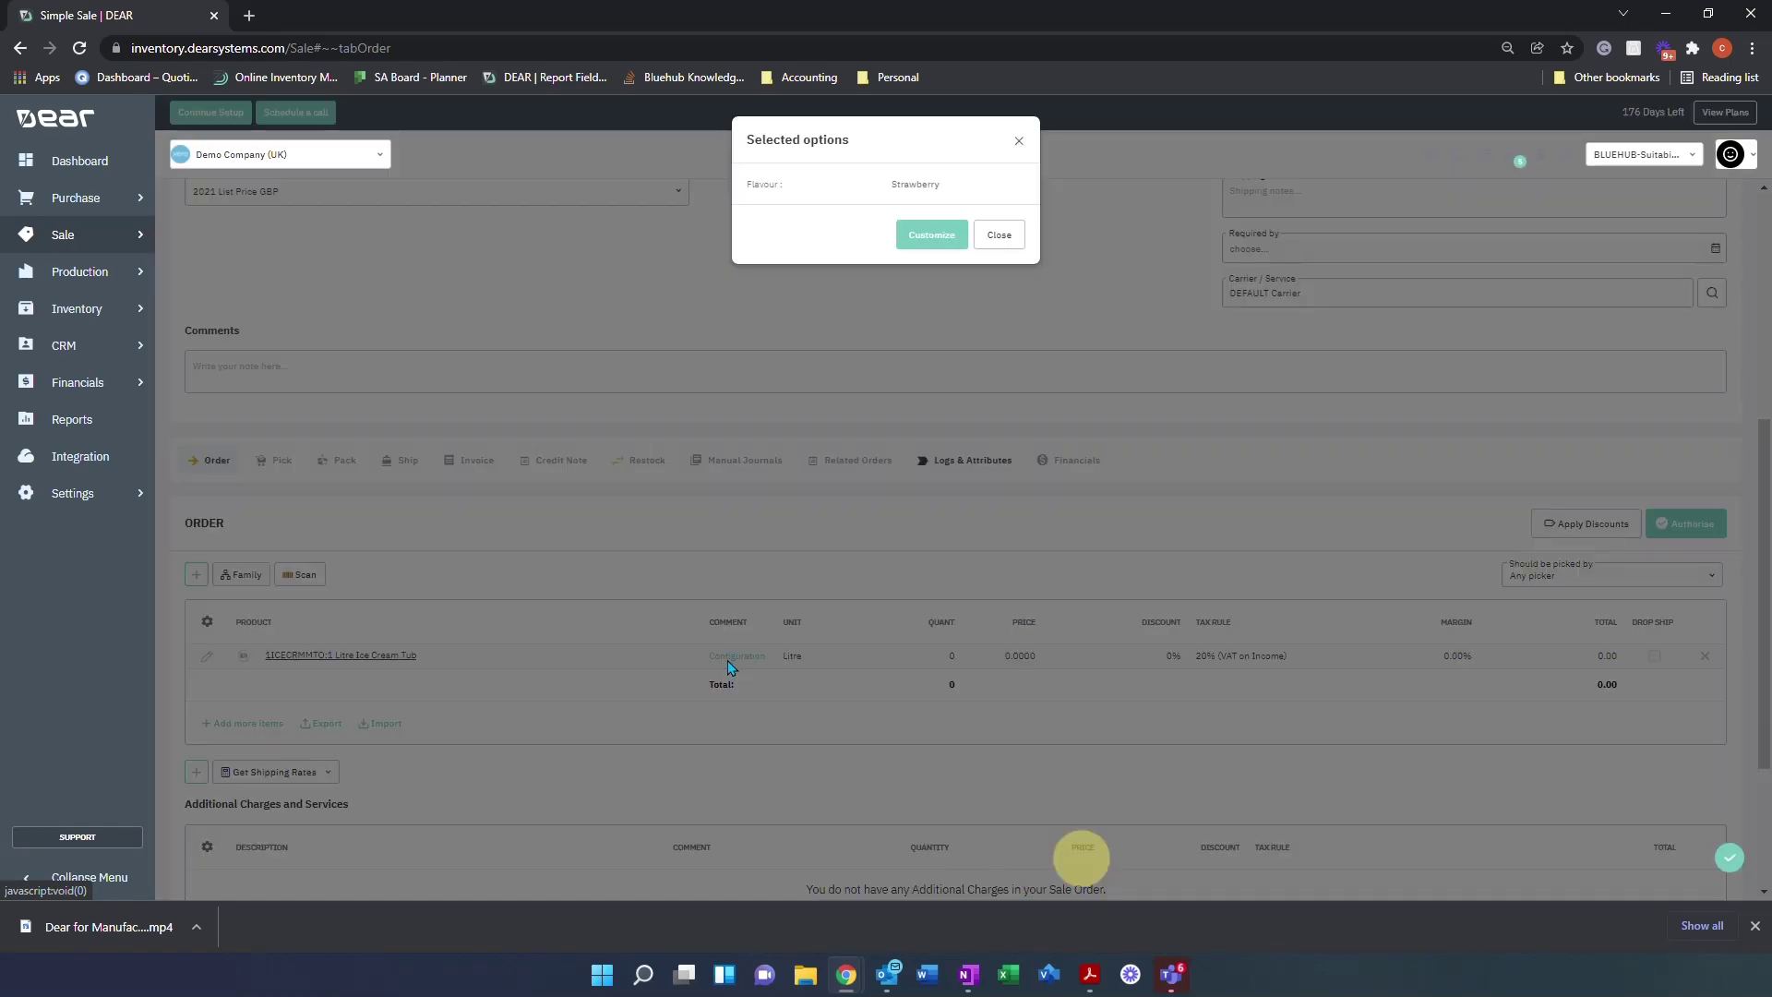
pyautogui.click(920, 235)
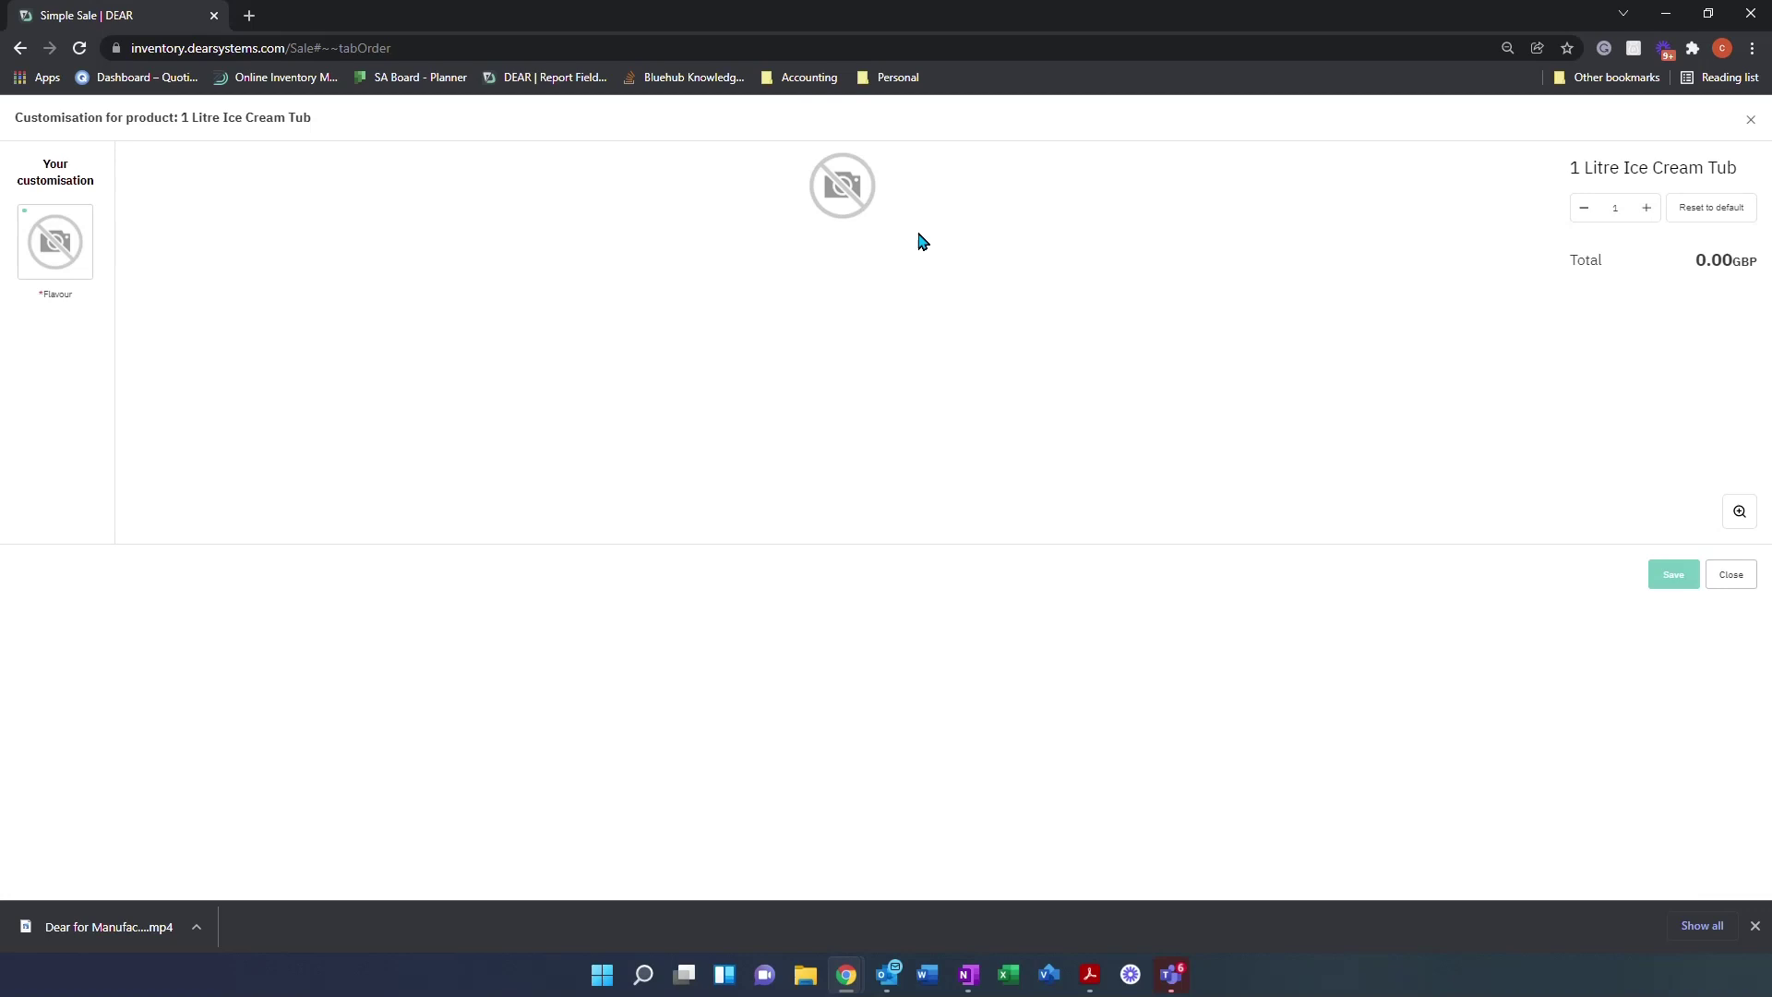
pyautogui.click(86, 264)
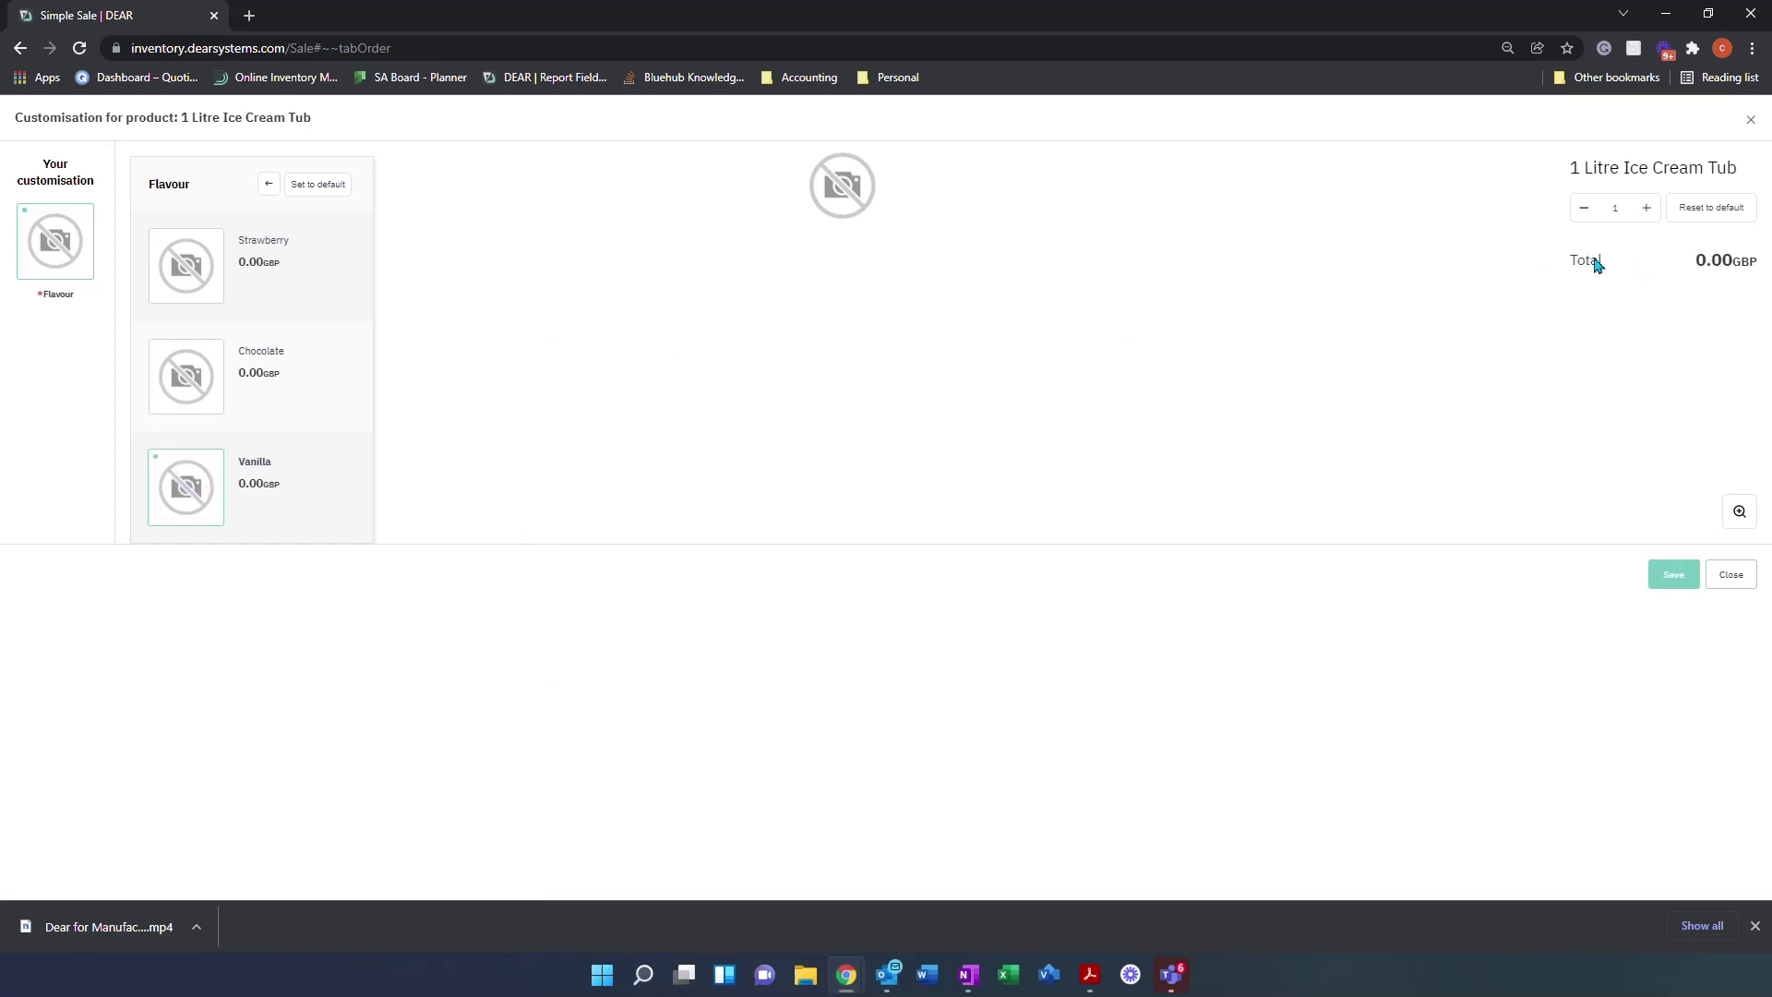
pyautogui.click(307, 281)
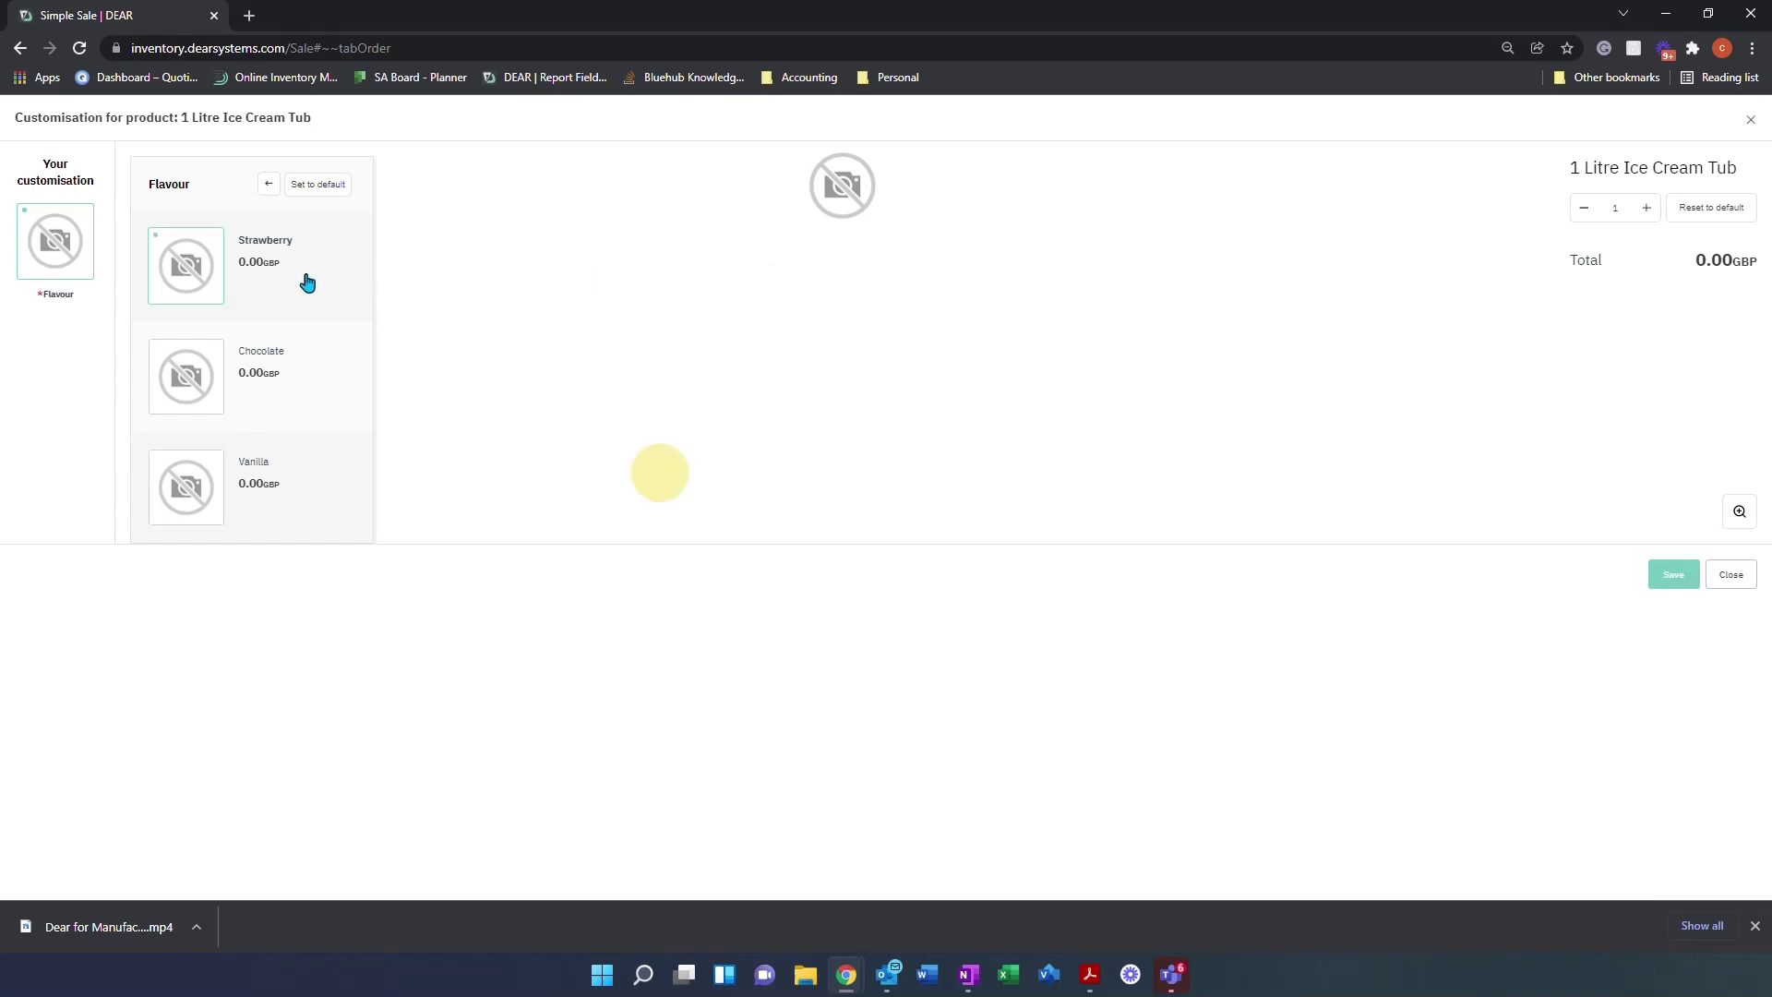
pyautogui.click(1673, 574)
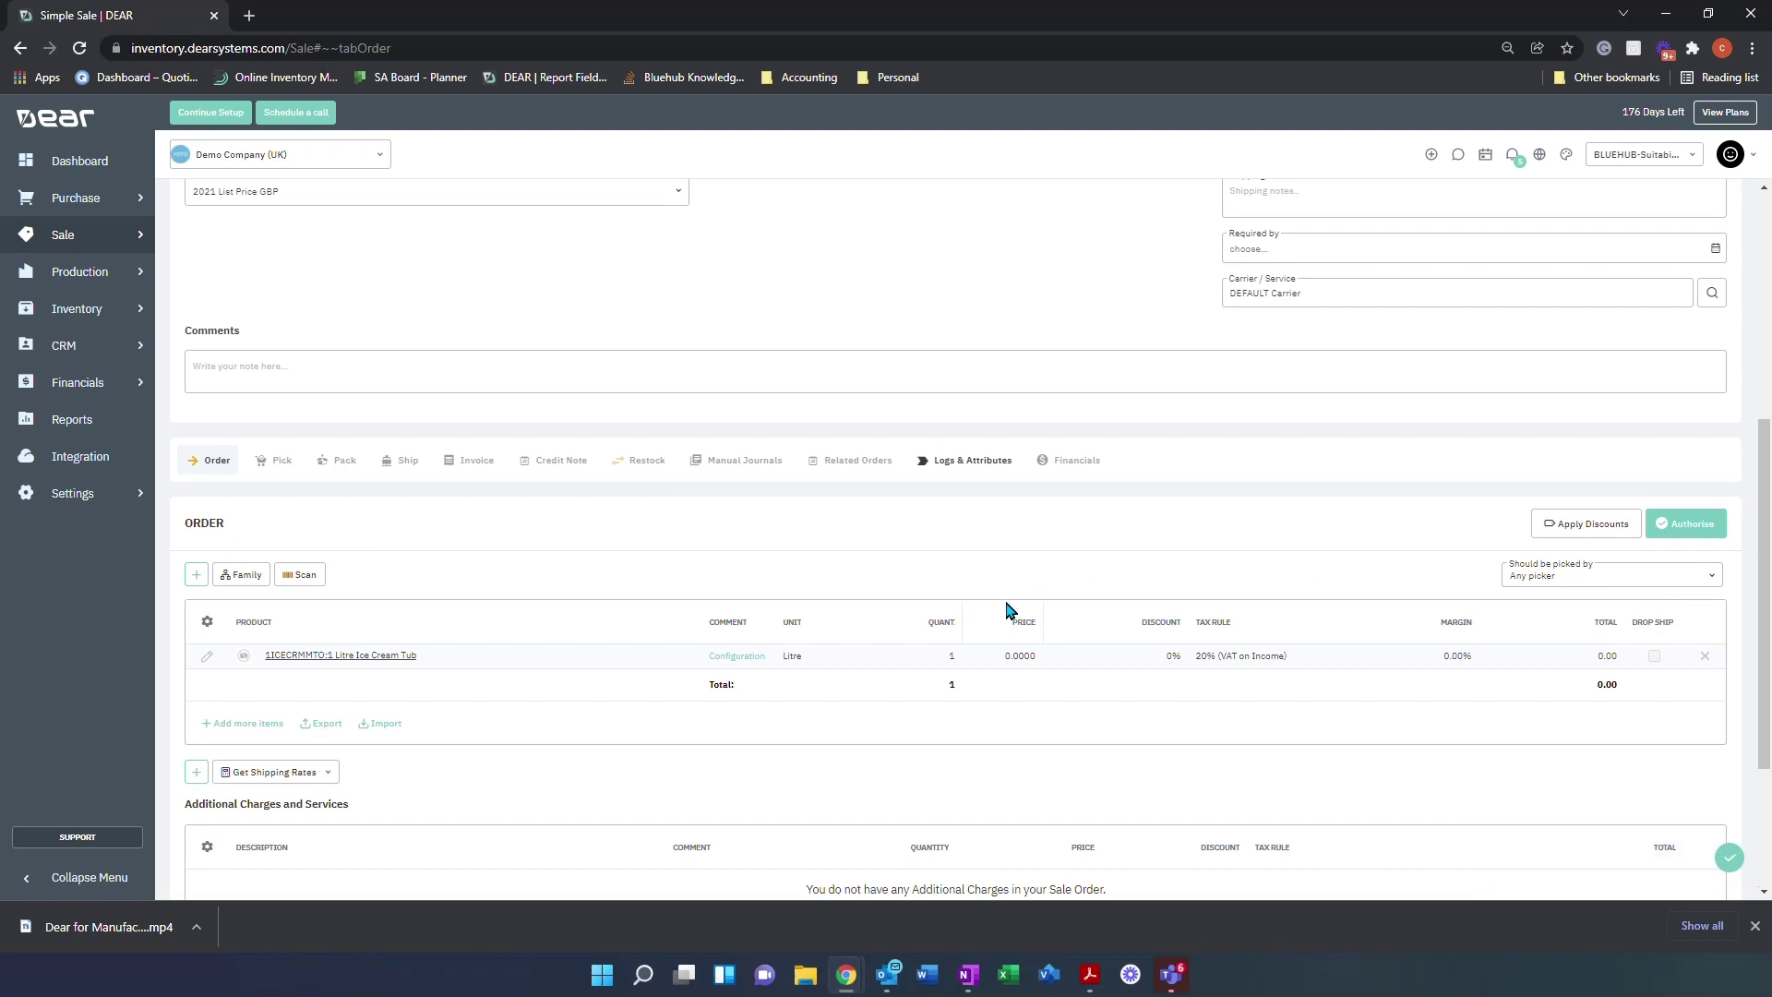
# Step: Authorise the sale with Allocate Stock and view the planned production order under Related Orders
pyautogui.click(1667, 528)
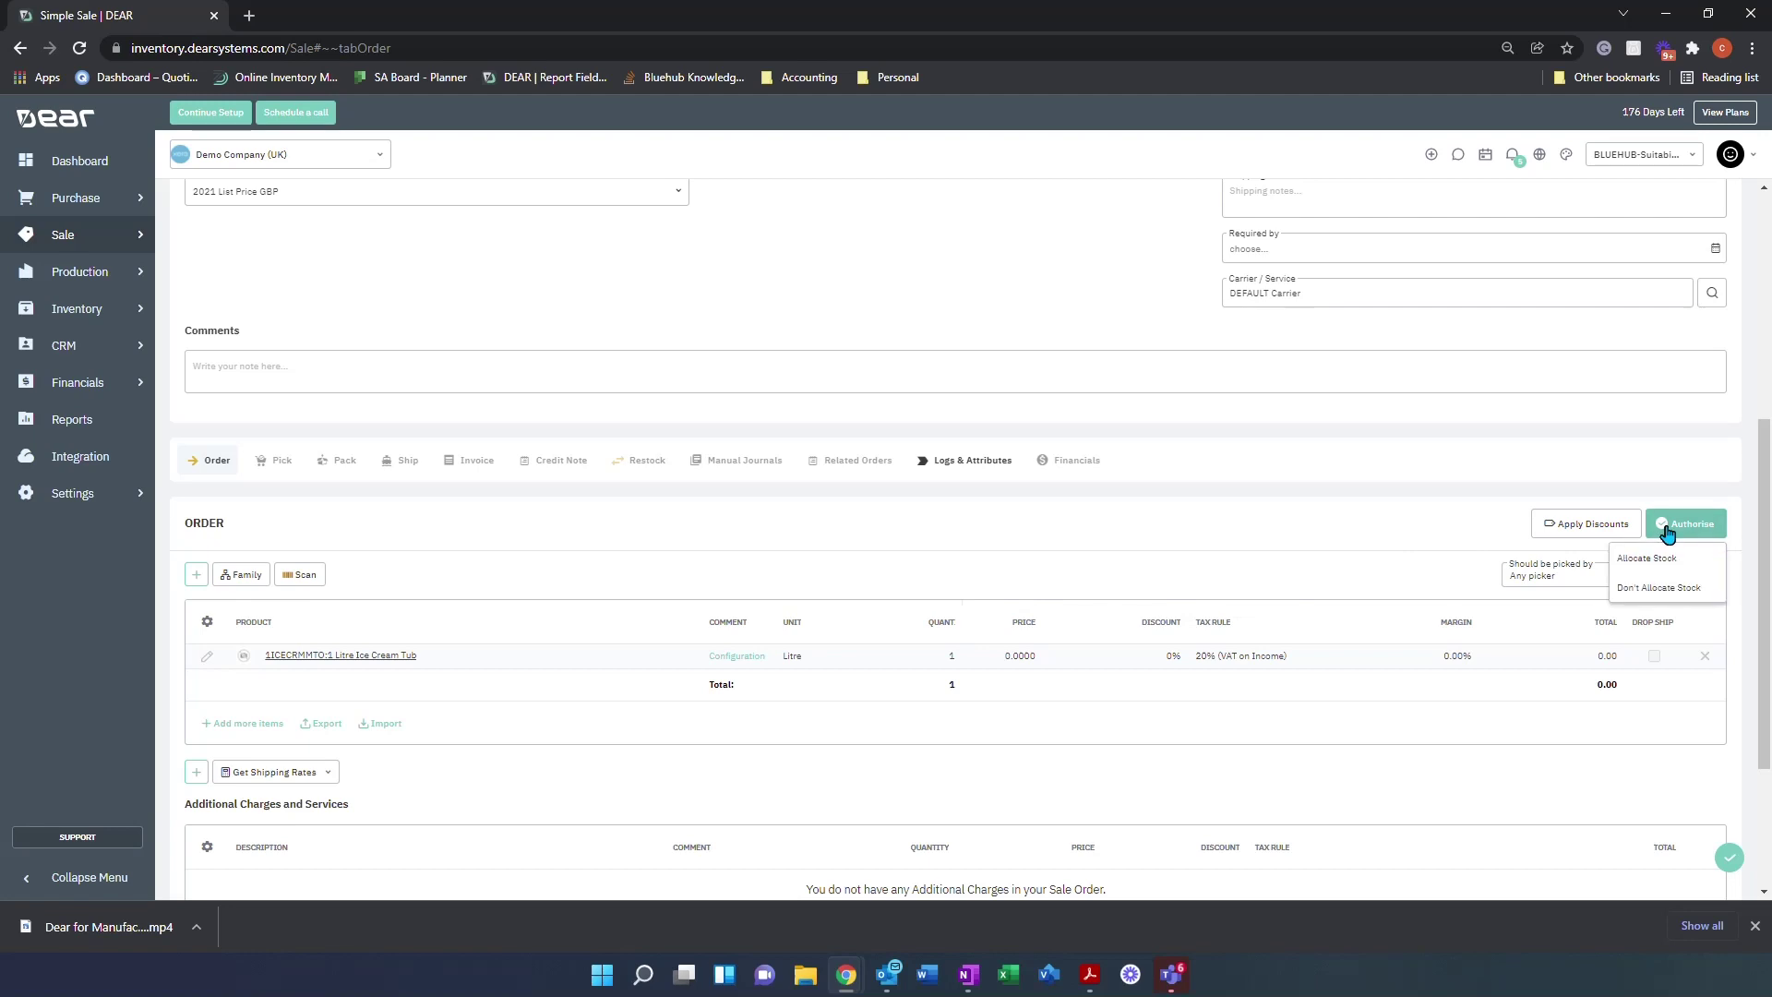
pyautogui.click(1650, 559)
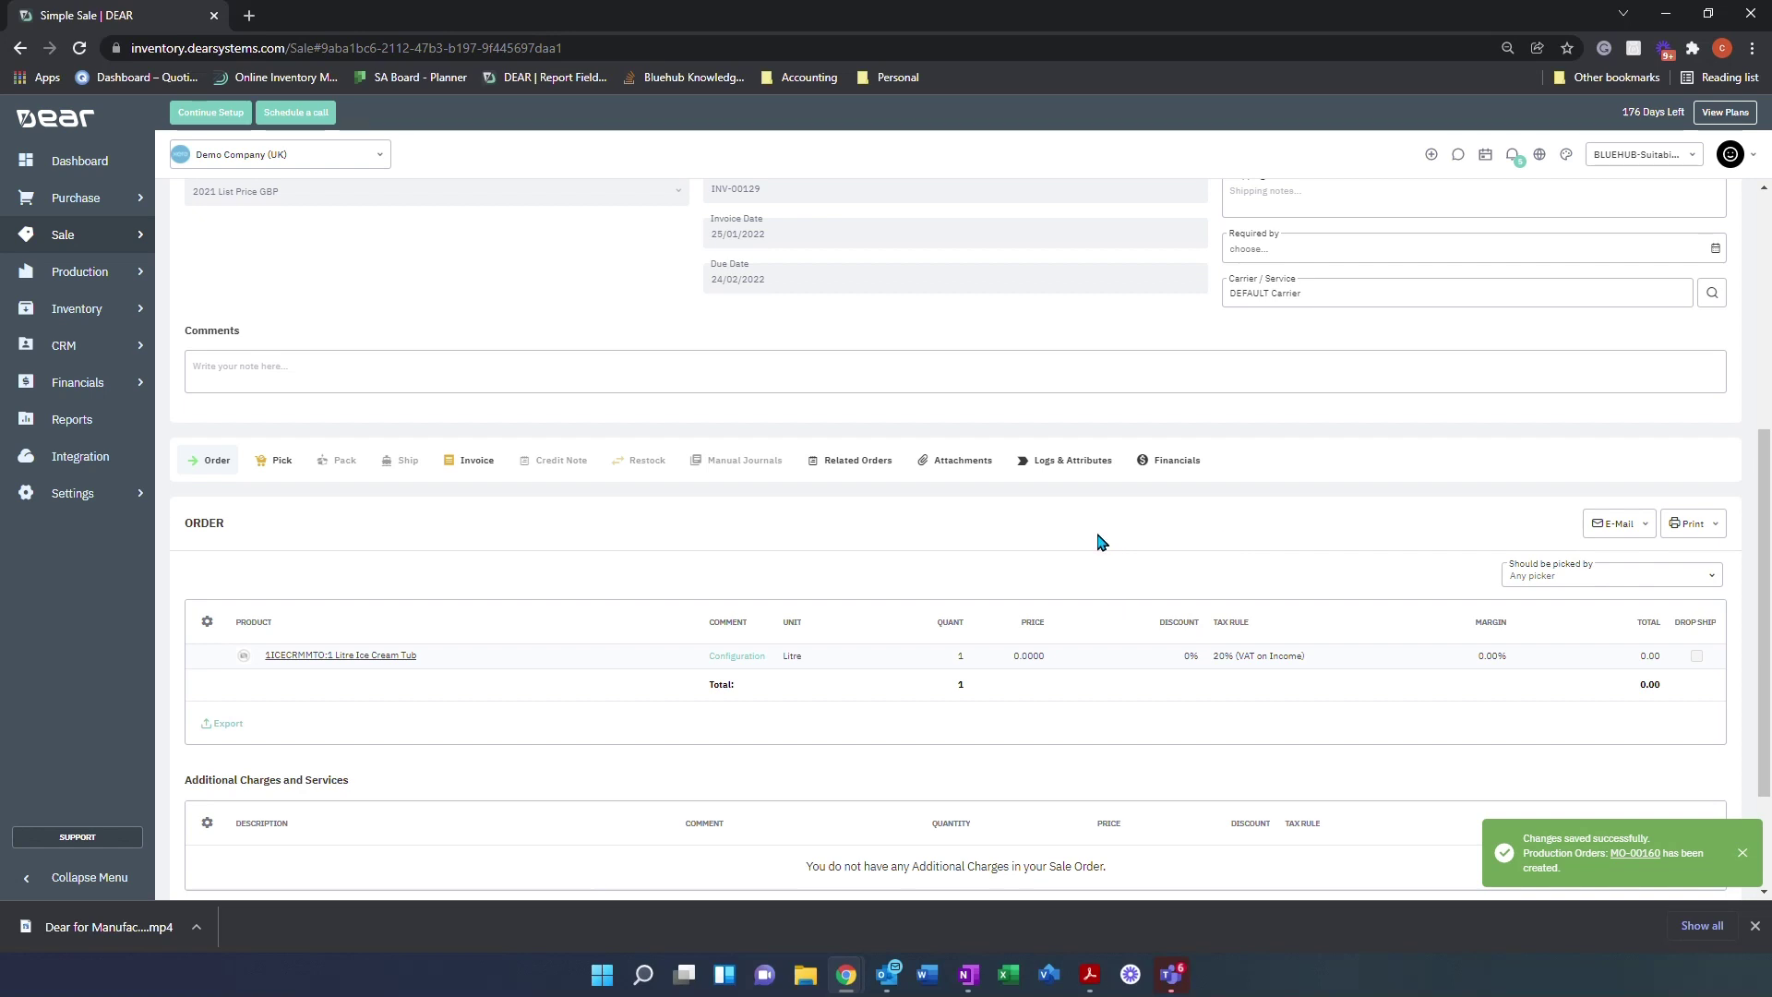
pyautogui.click(843, 464)
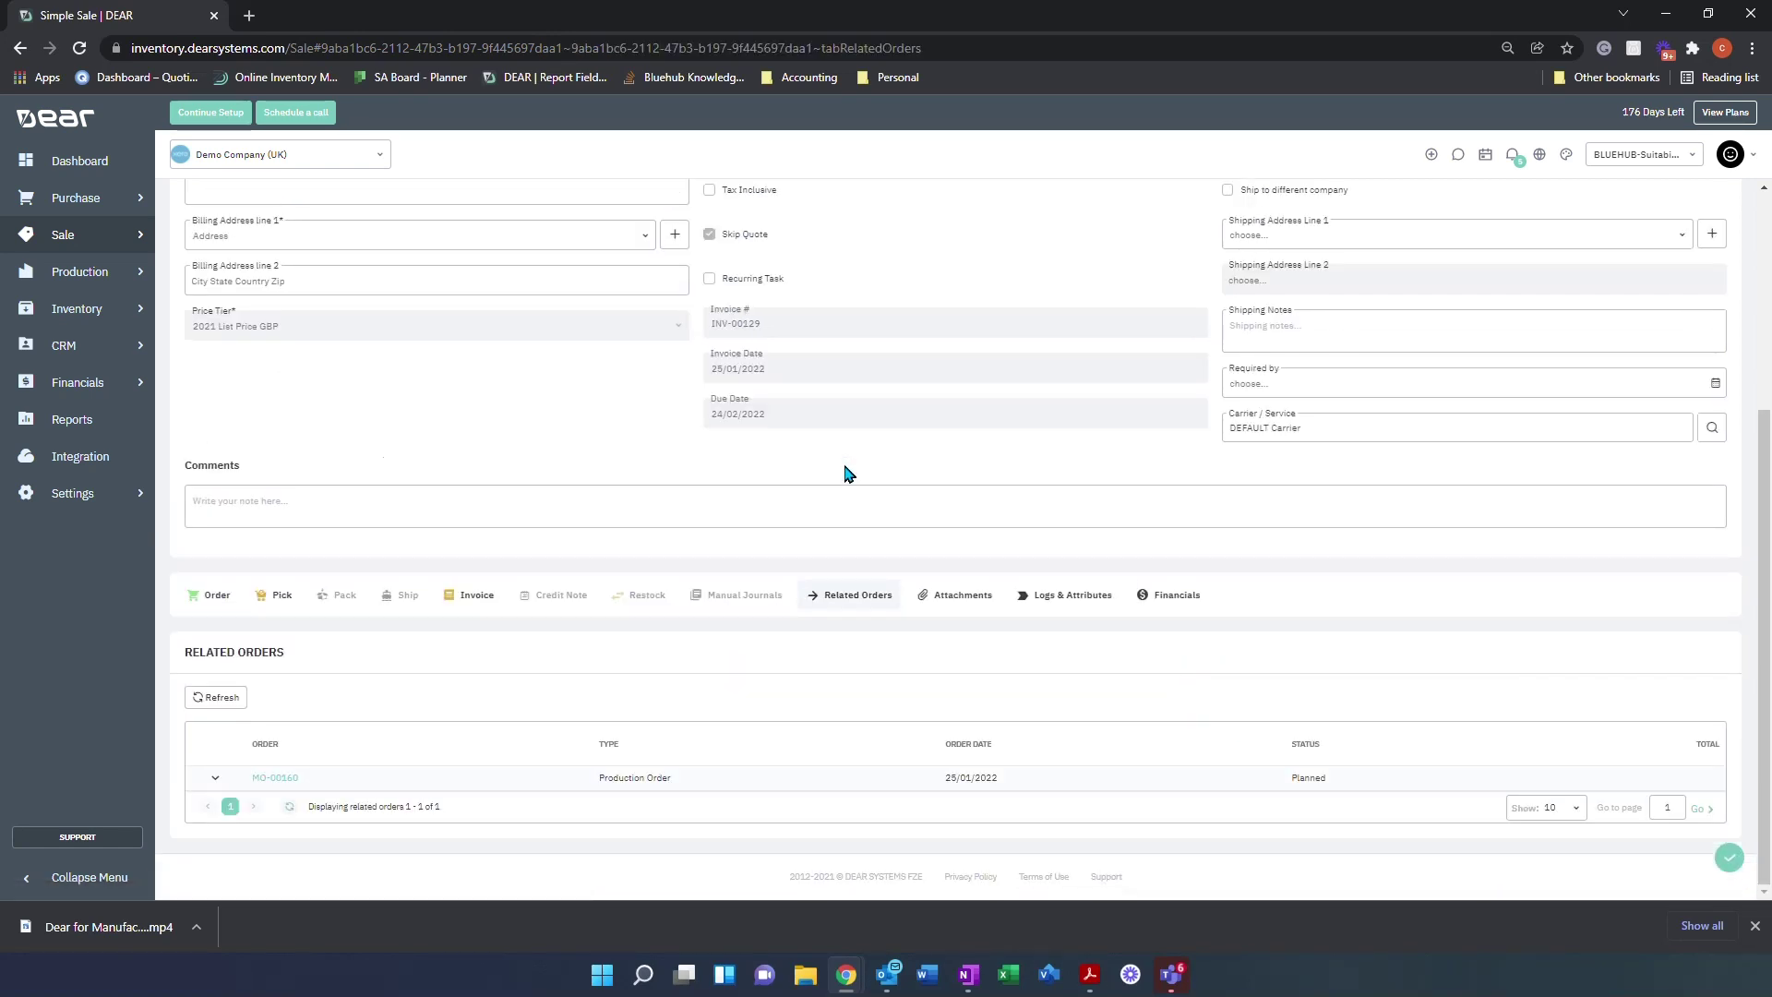
# Step: Open Production Order MO-00160 and check its BOM includes the Strawberry Ice Cream (STRAWICE) component
pyautogui.click(273, 781)
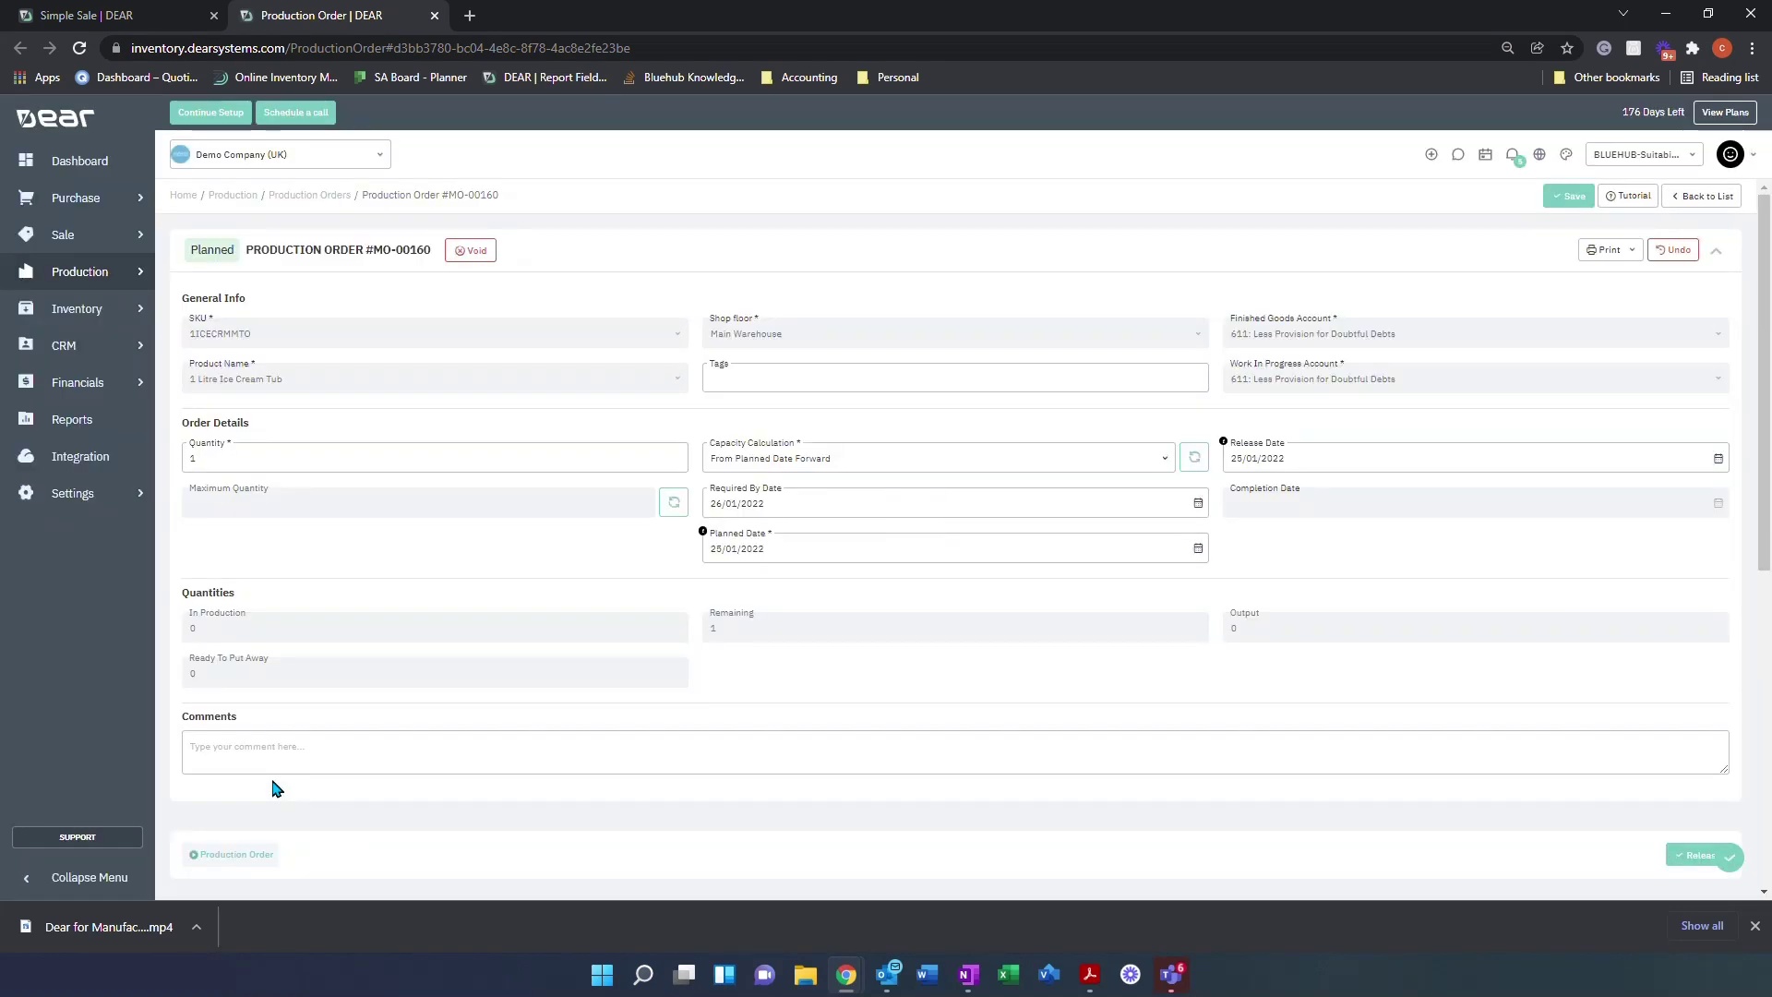
pyautogui.scroll(-5, 273, 788)
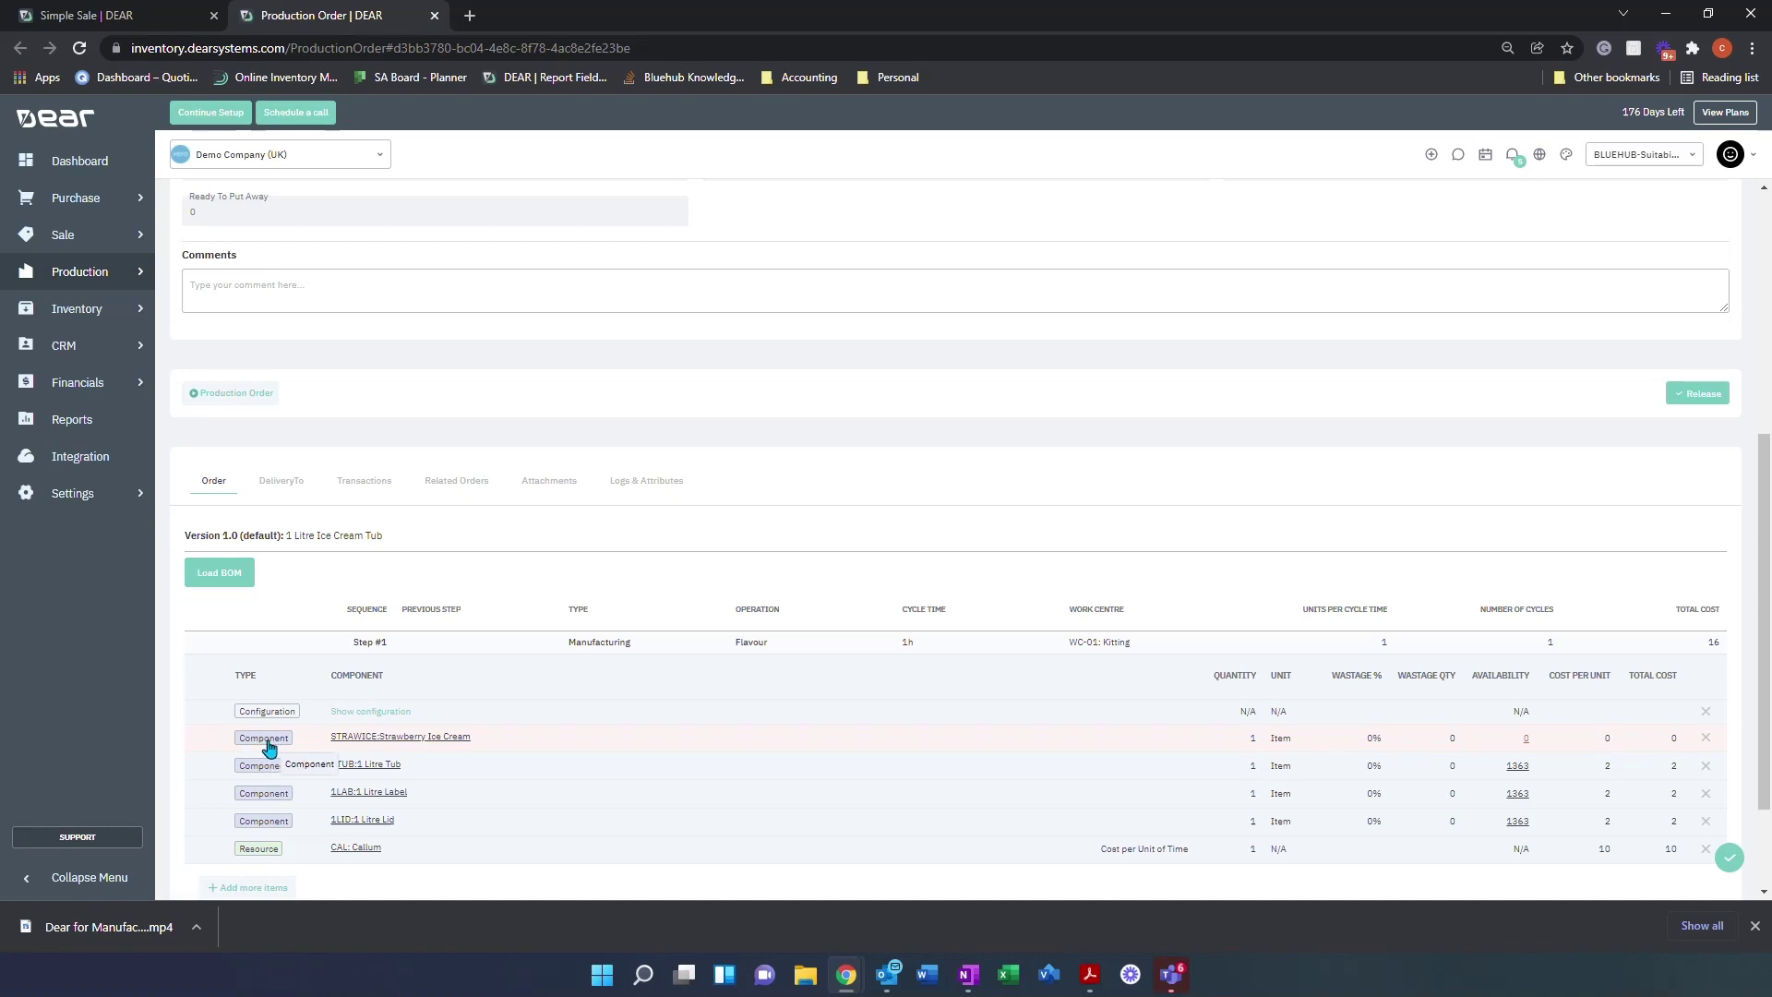
pyautogui.moveTo(364, 748)
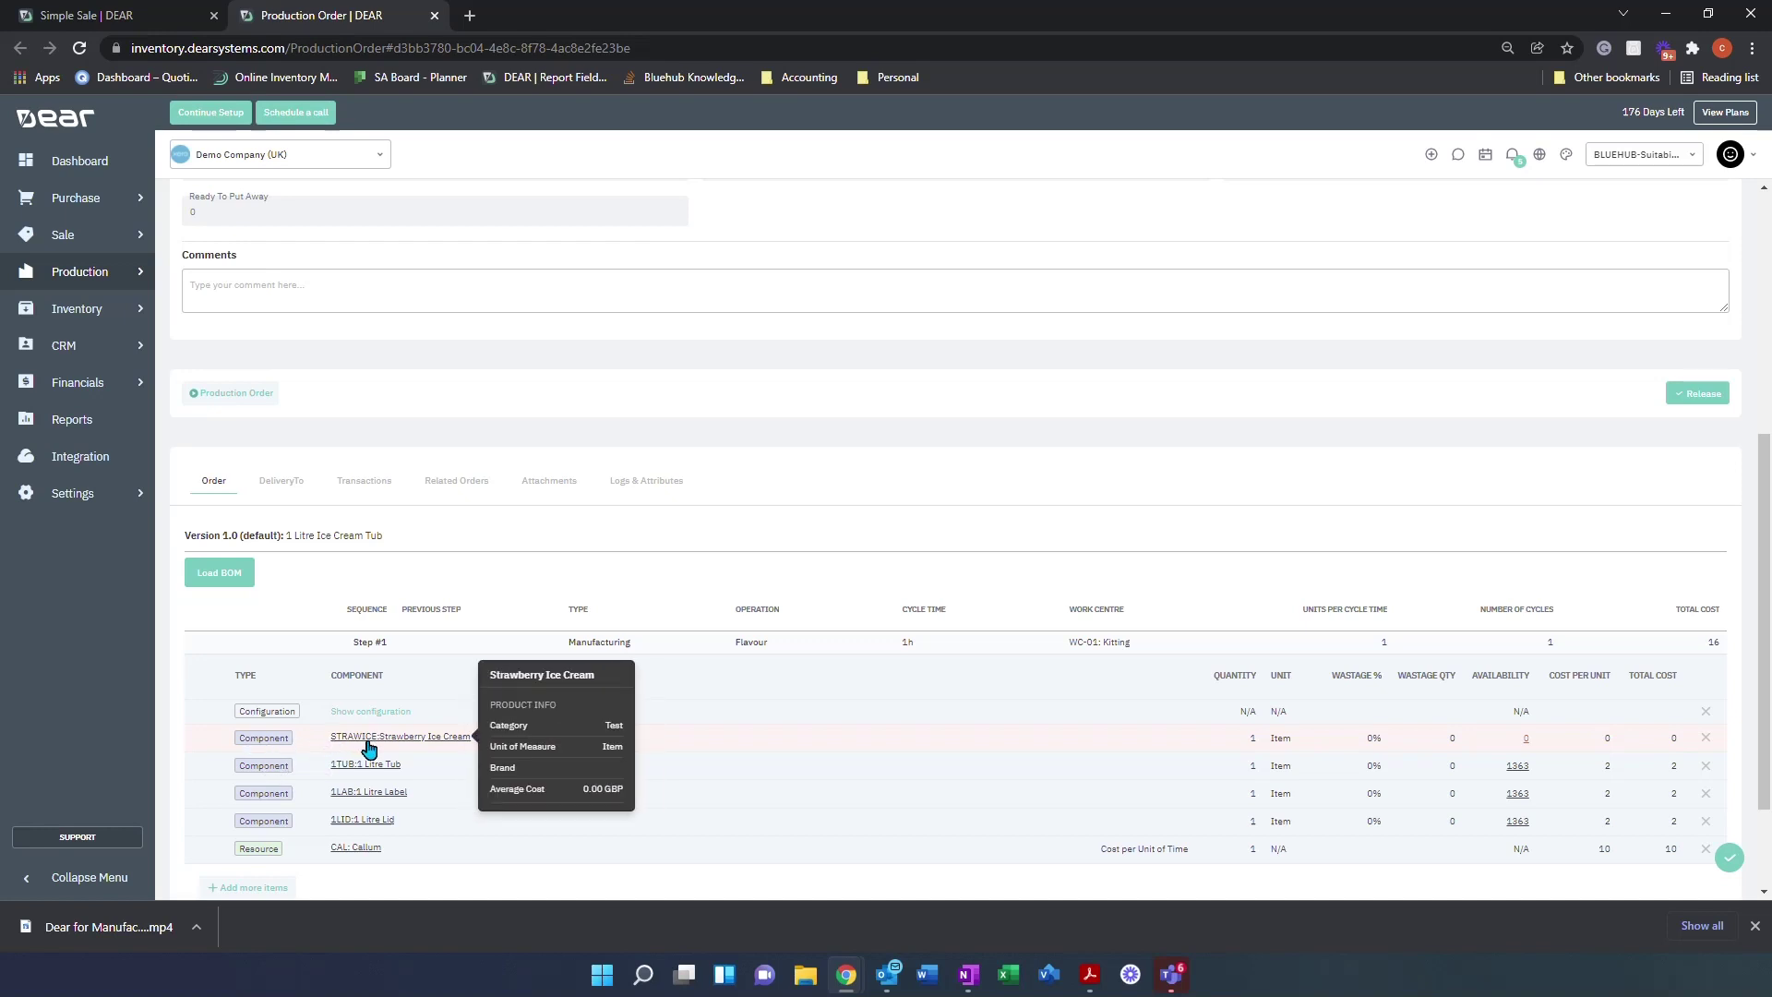